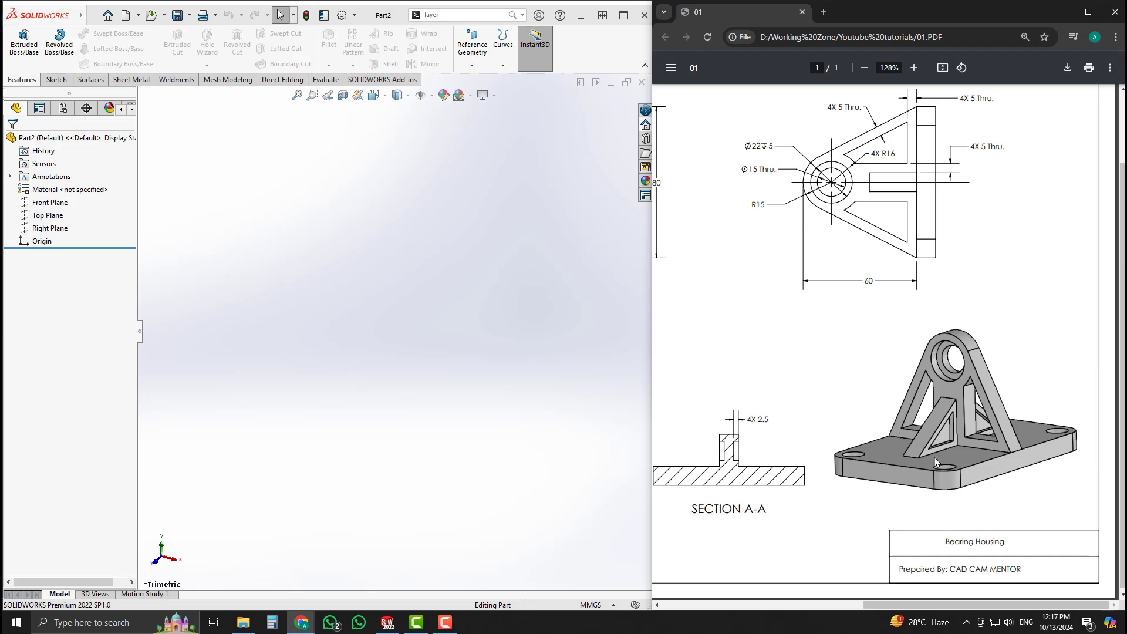
Examine the plan, front, side, section and isometric views of the bearing housing in drawing 01.PDF.
scroll(948, 457, up, 1)
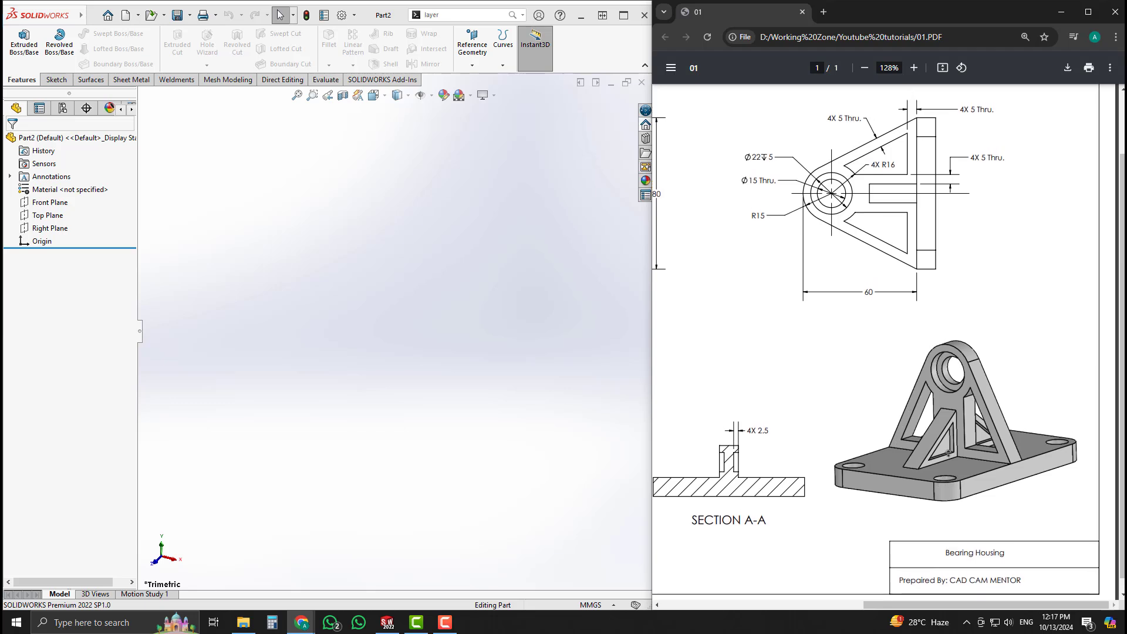
scroll(950, 426, left, 5)
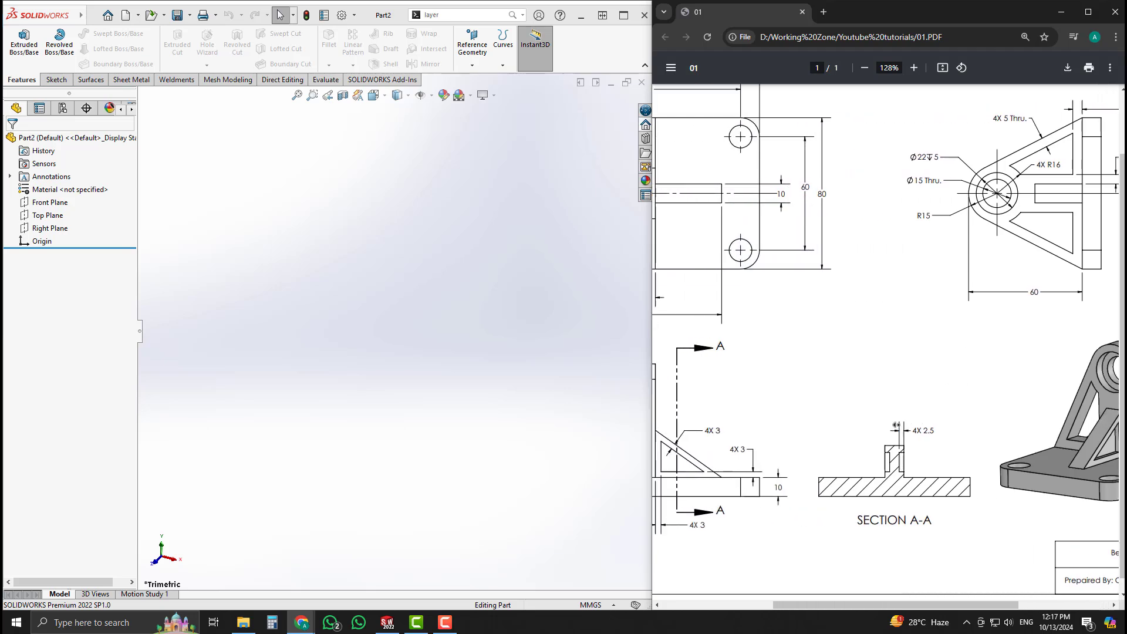
scroll(830, 306, left, 2)
scroll(799, 260, up, 3)
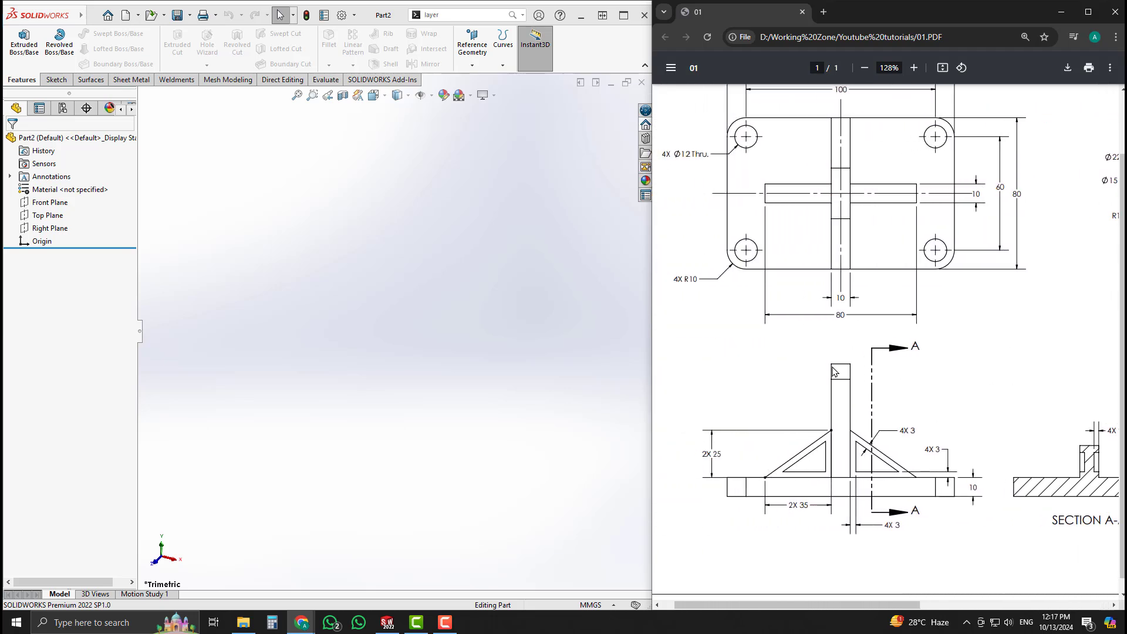
middle_click(809, 261)
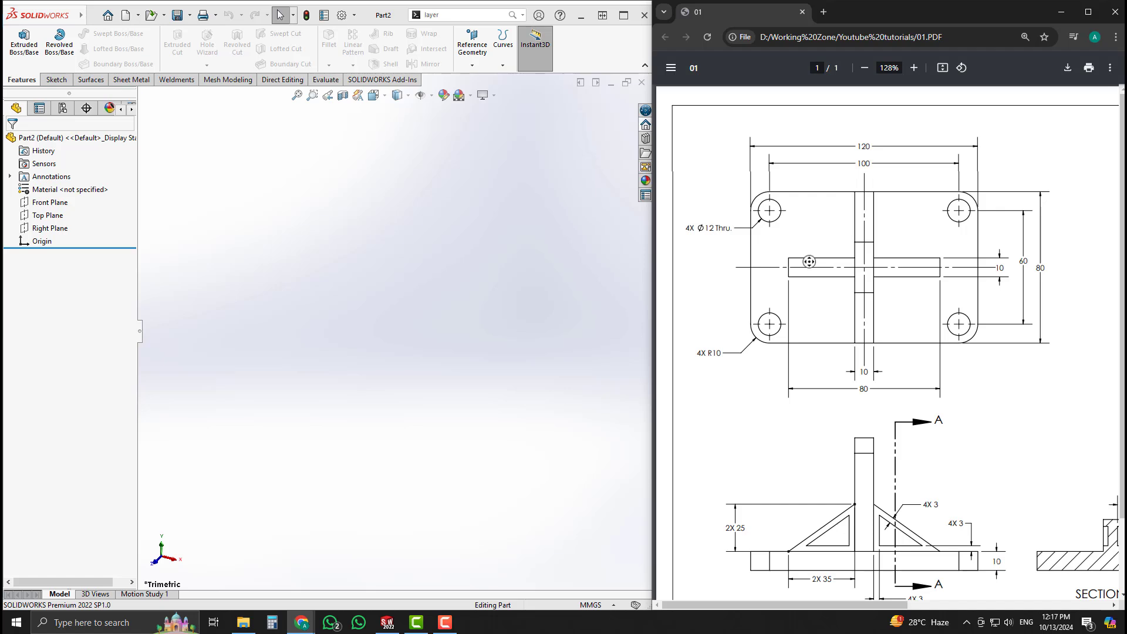
scroll(811, 306, down, 3)
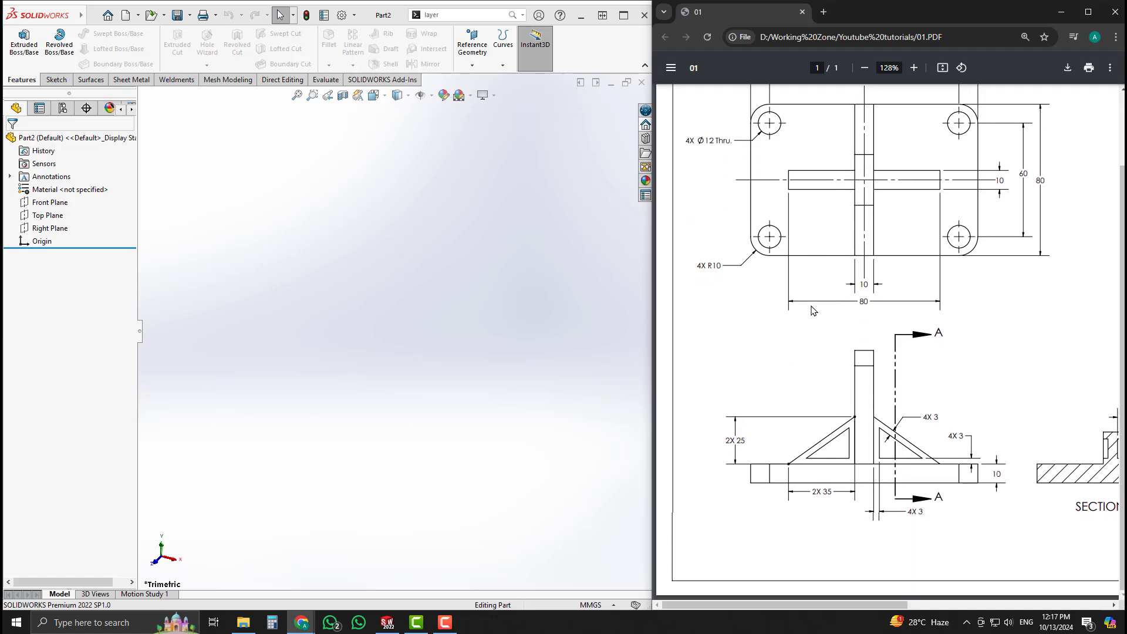
scroll(817, 318, right, 5)
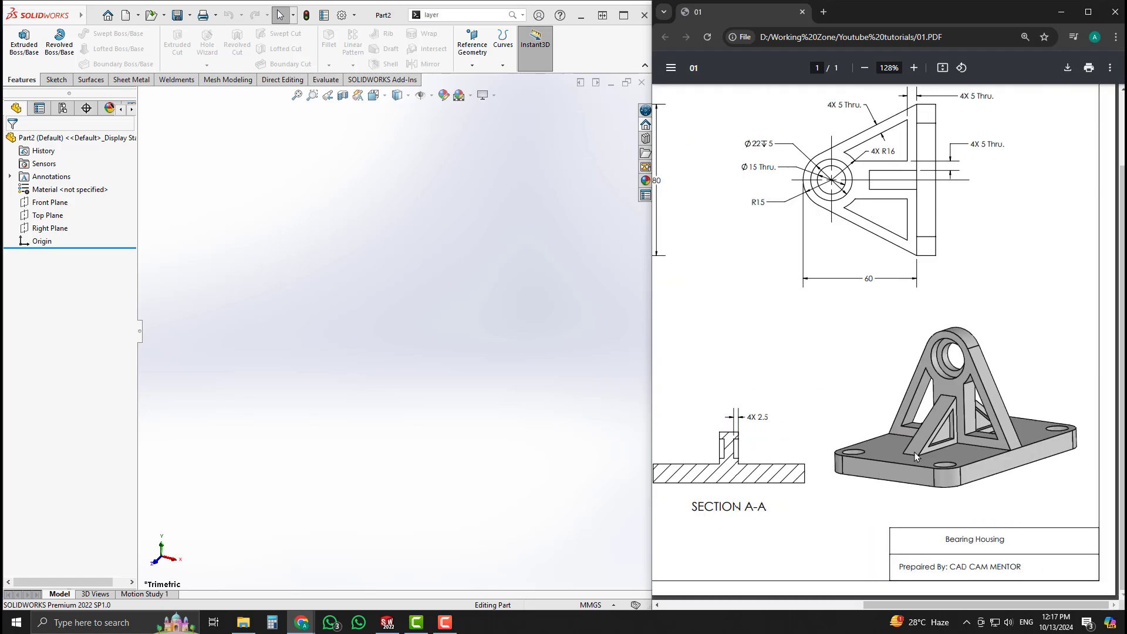
scroll(755, 377, up, 2)
scroll(756, 378, left, 5)
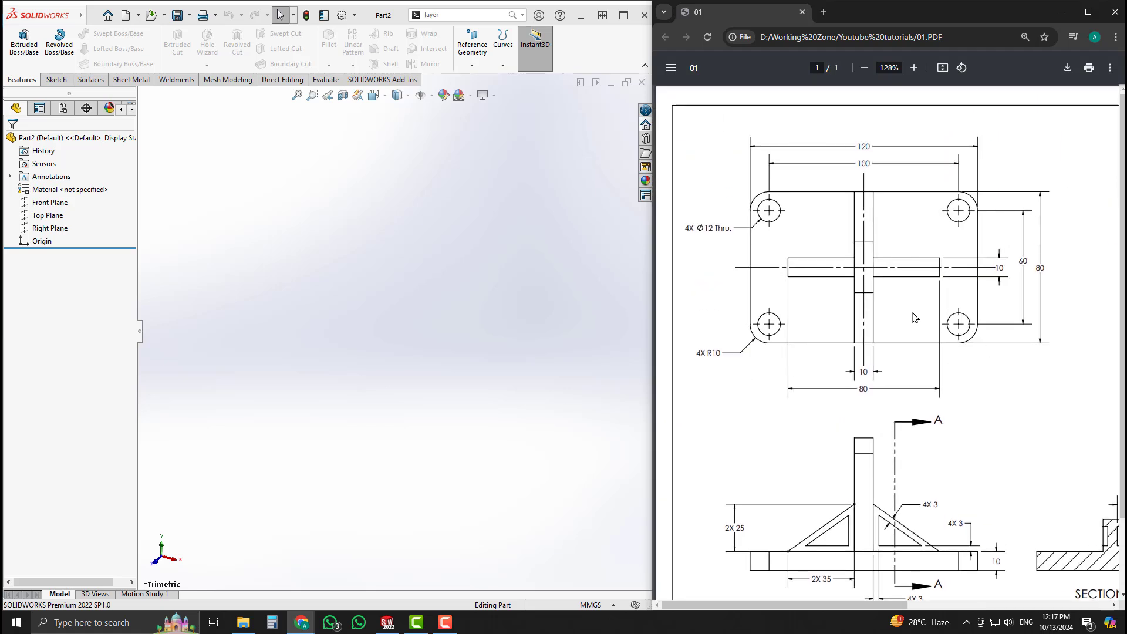
Start a sketch on the Top Plane and draw a vertical construction line about 123 mm long through the origin.
click(56, 217)
key(s)
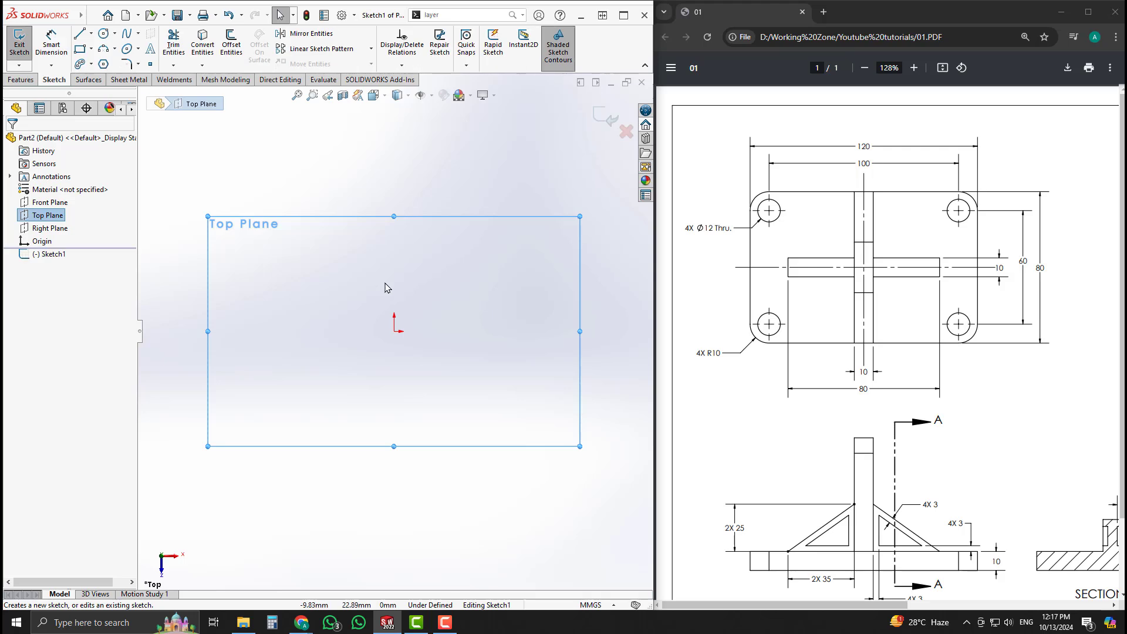
key(l)
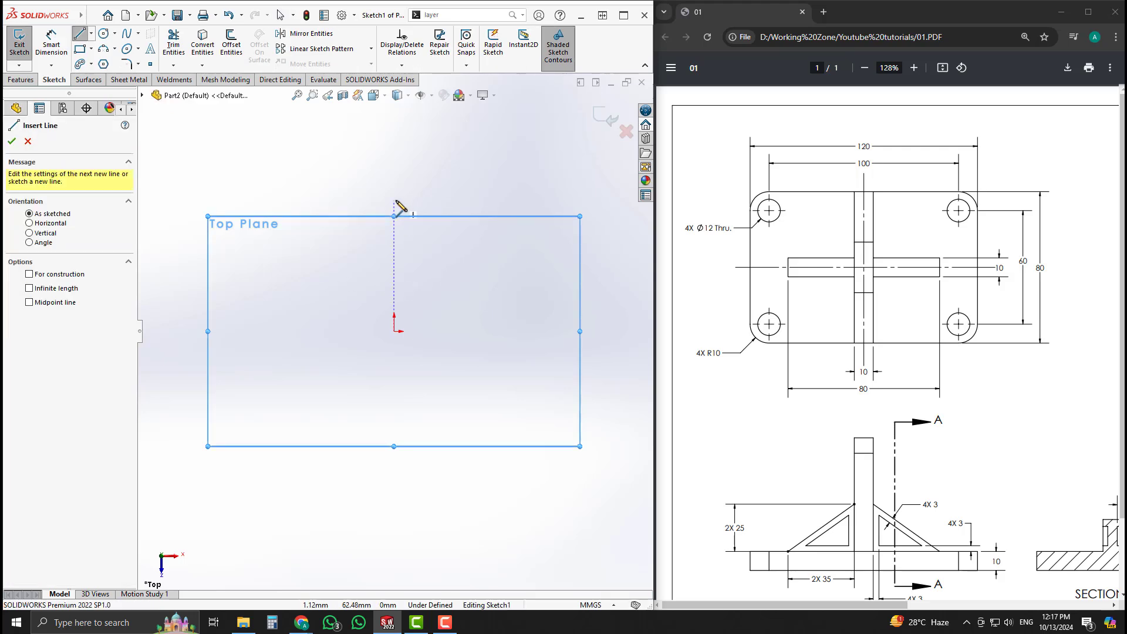
click(394, 201)
click(394, 457)
key(Escape)
click(394, 401)
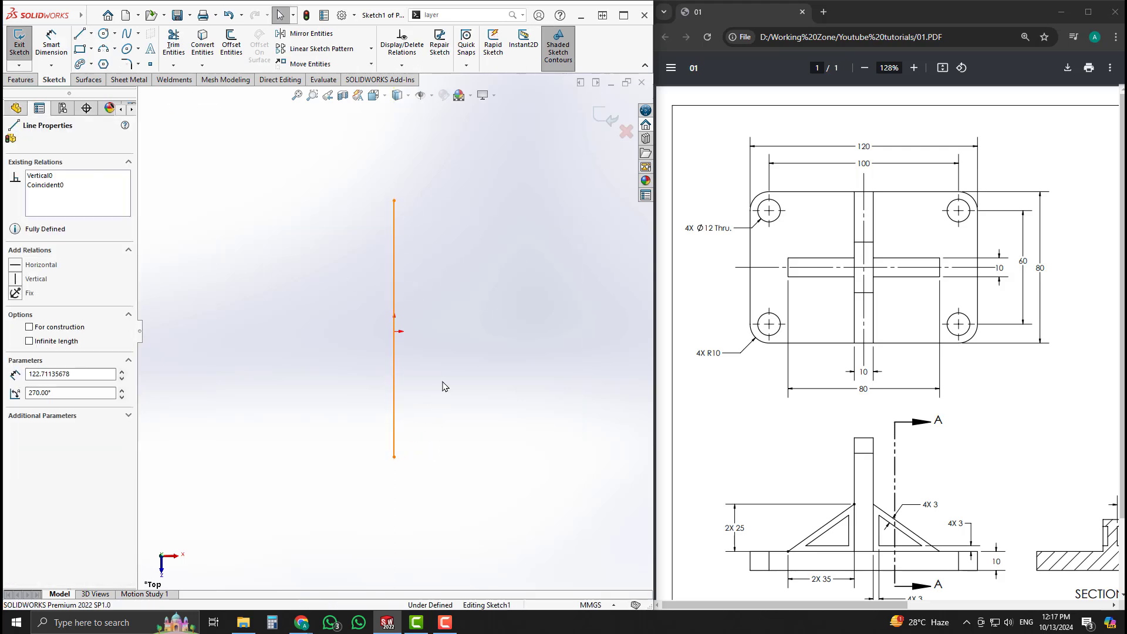
click(446, 371)
Draw a horizontal construction line about 161 mm long through the origin, crossing the vertical centerline.
key(l)
click(228, 331)
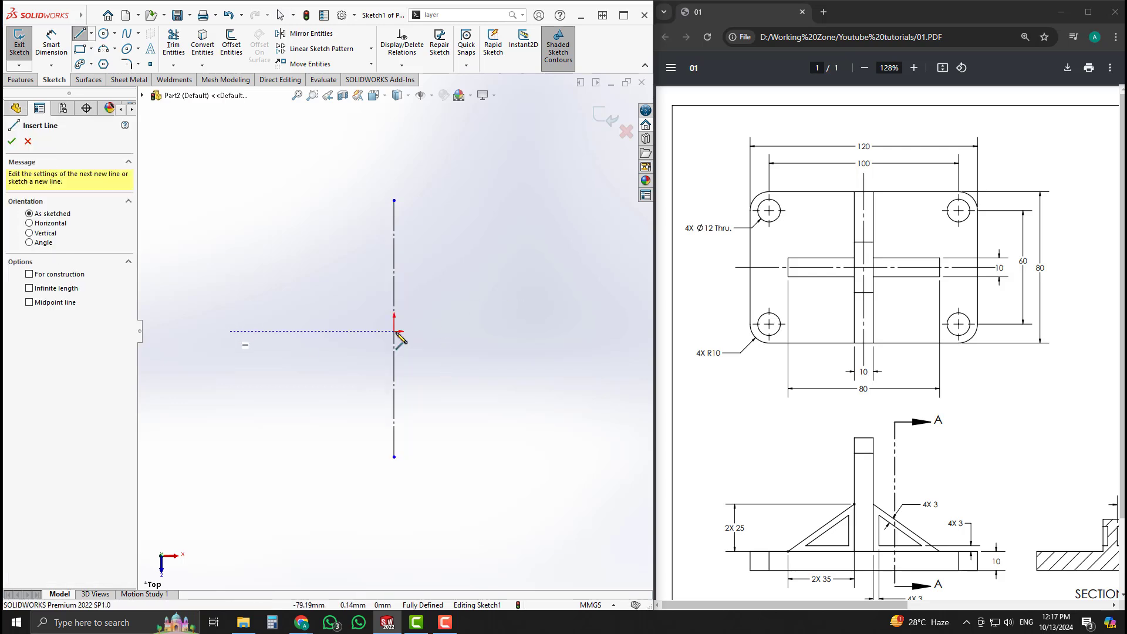
click(566, 331)
key(Escape)
click(516, 332)
click(566, 303)
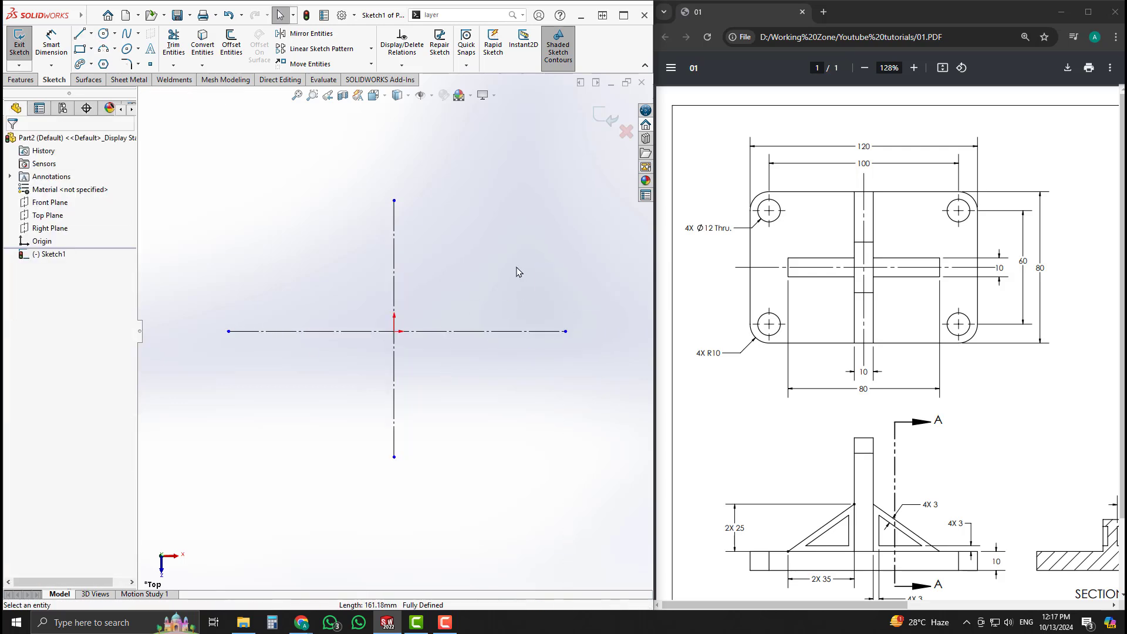
Sketch a corner rectangle about 127 by 78 mm around the origin, enclosing the crossing of the centerlines.
key(r)
click(244, 239)
click(510, 403)
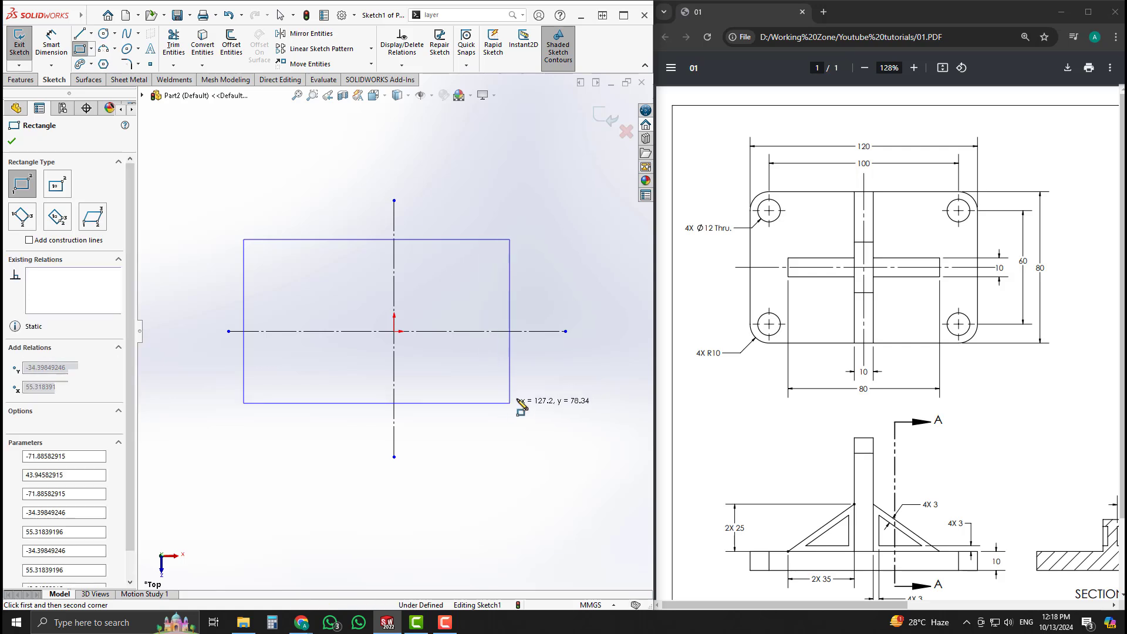
key(Escape)
Make the rectangle's vertical sides symmetric about the vertical centerline and its horizontal sides symmetric about the horizontal centerline.
drag(571, 284, 212, 291)
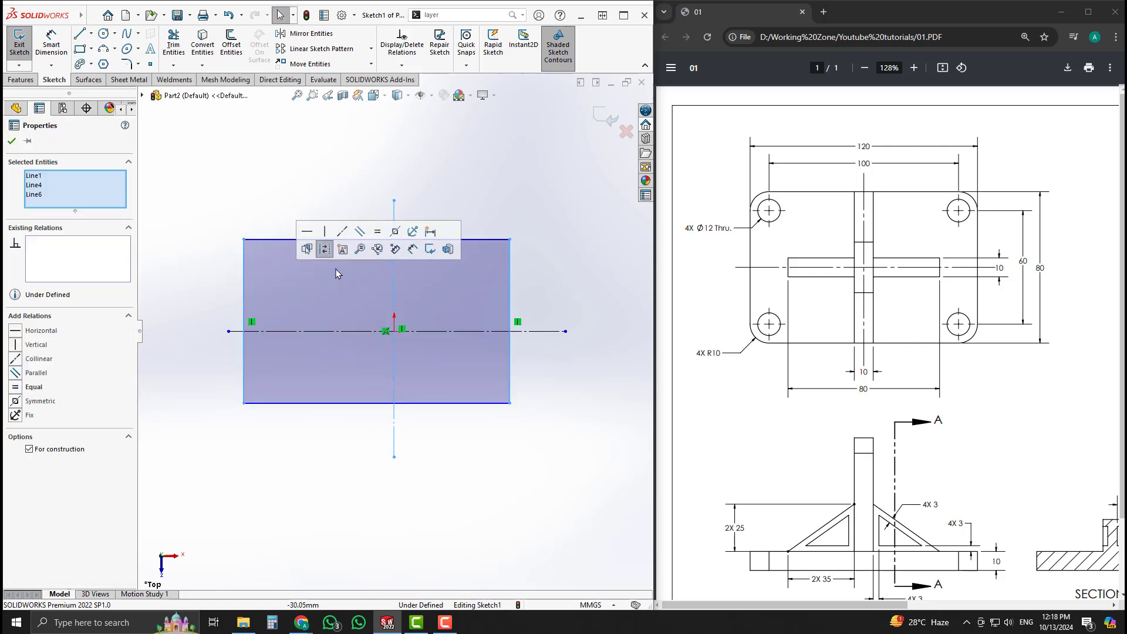
click(379, 234)
click(475, 182)
drag(474, 457, 474, 456)
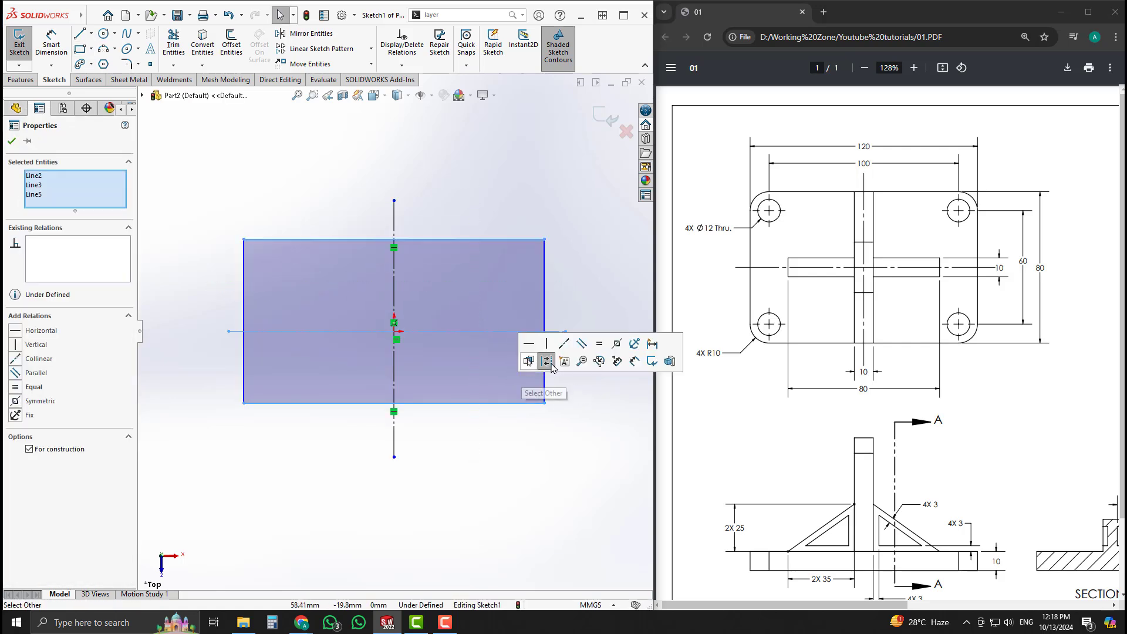
click(616, 345)
click(551, 202)
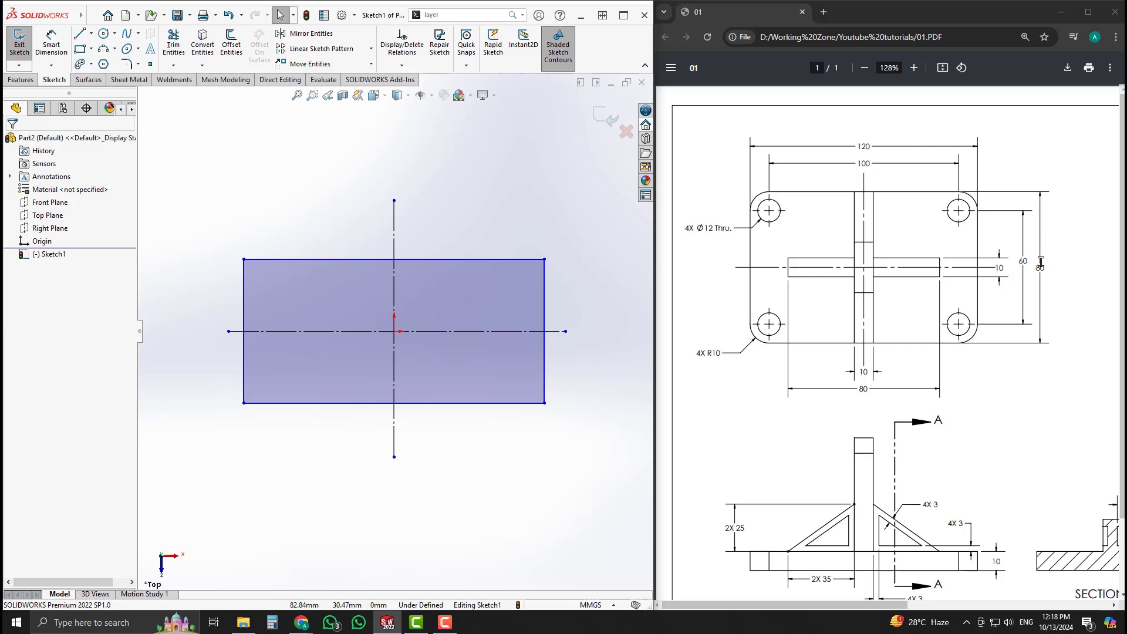
Dimension the rectangle 120 mm wide and 80 mm high.
key(d)
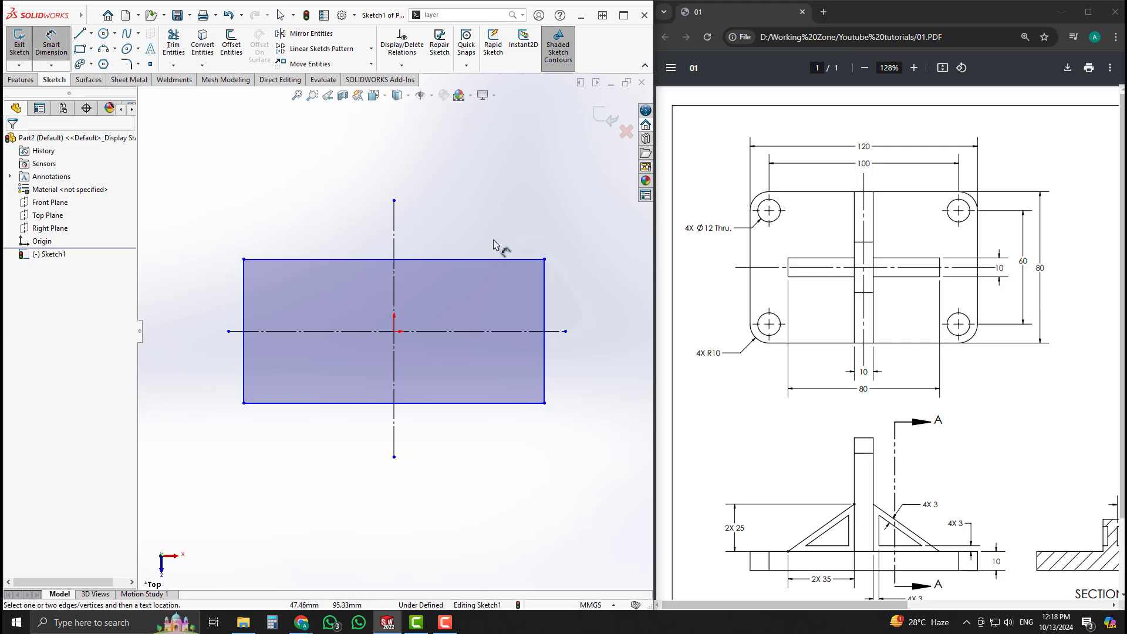
click(493, 268)
click(480, 235)
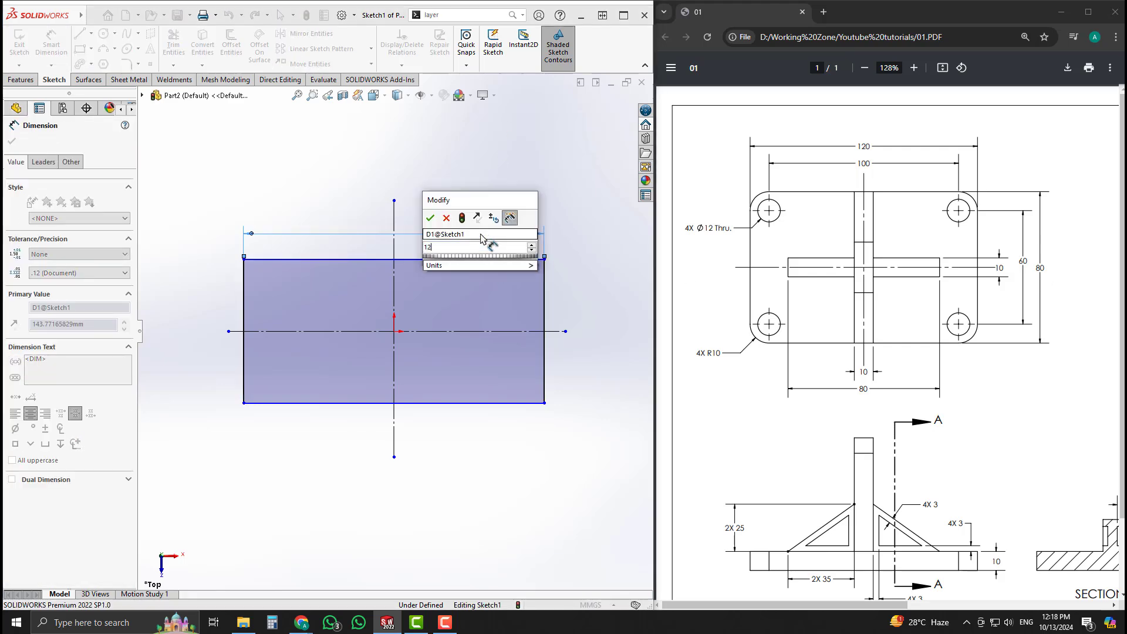
text(120)
key(Return)
click(546, 295)
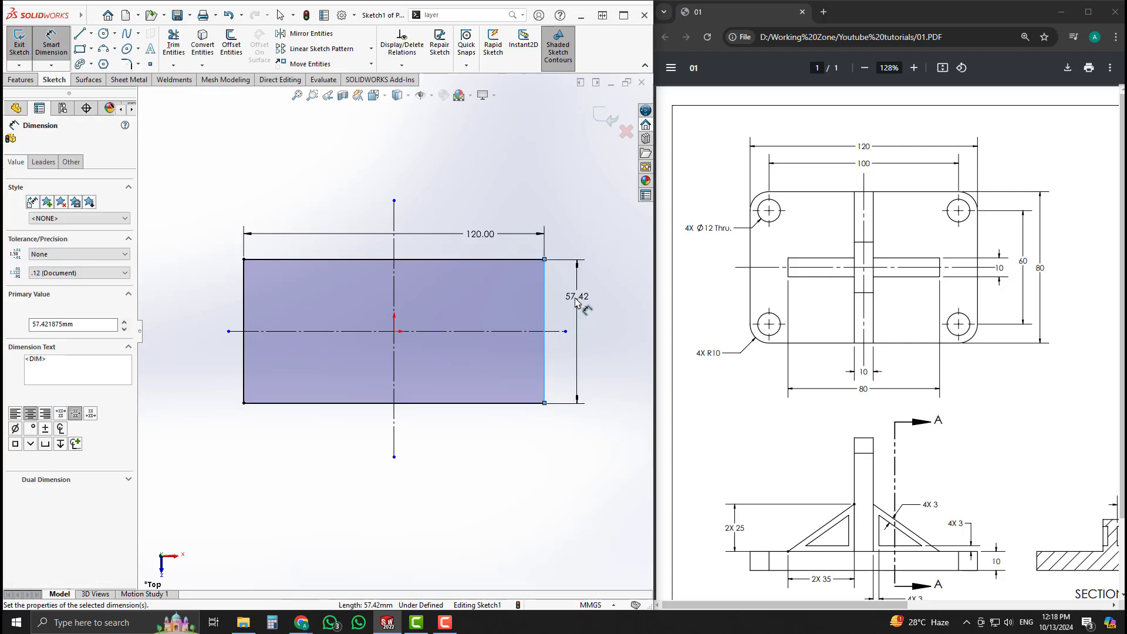
click(576, 302)
text(80)
key(Return)
key(Escape)
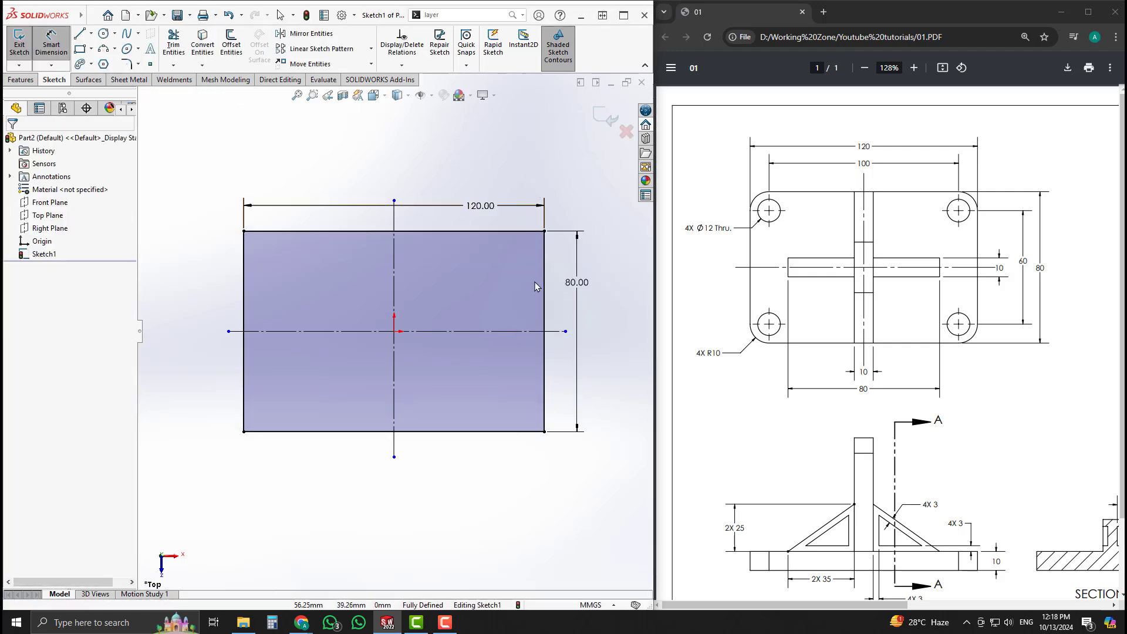
Exit the sketch and extrude the rectangle 10 mm upward as a blind boss to form the base plate.
mouse_move(538, 398)
middle_down()
mouse_move(521, 327)
mouse_move(500, 395)
mouse_move(520, 452)
middle_up()
click(608, 126)
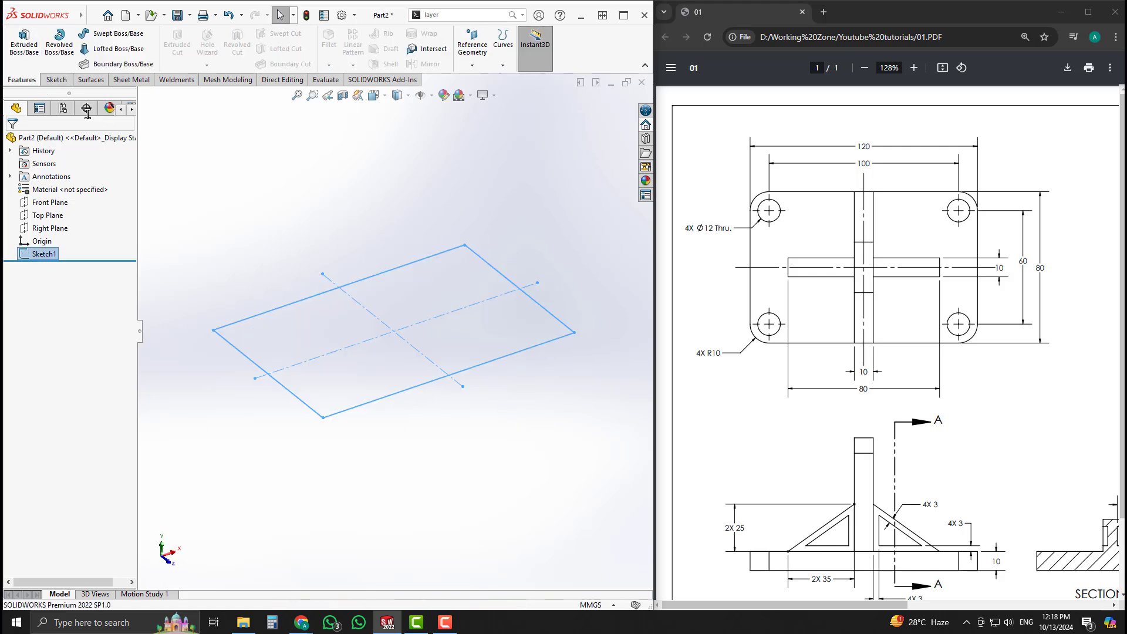
click(25, 47)
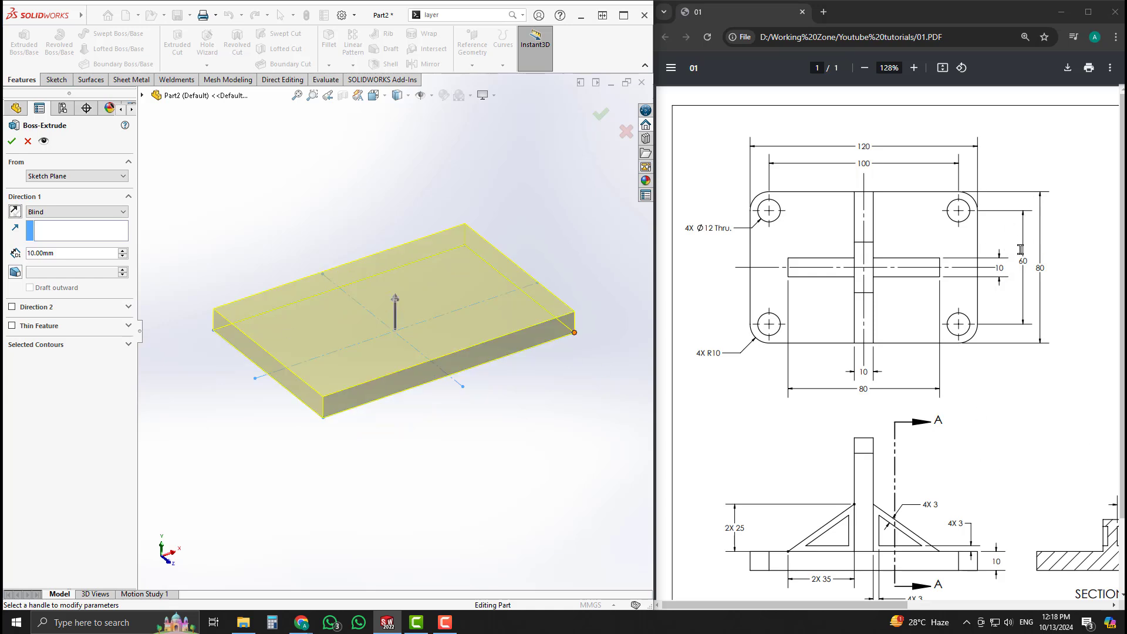
scroll(984, 488, down, 3)
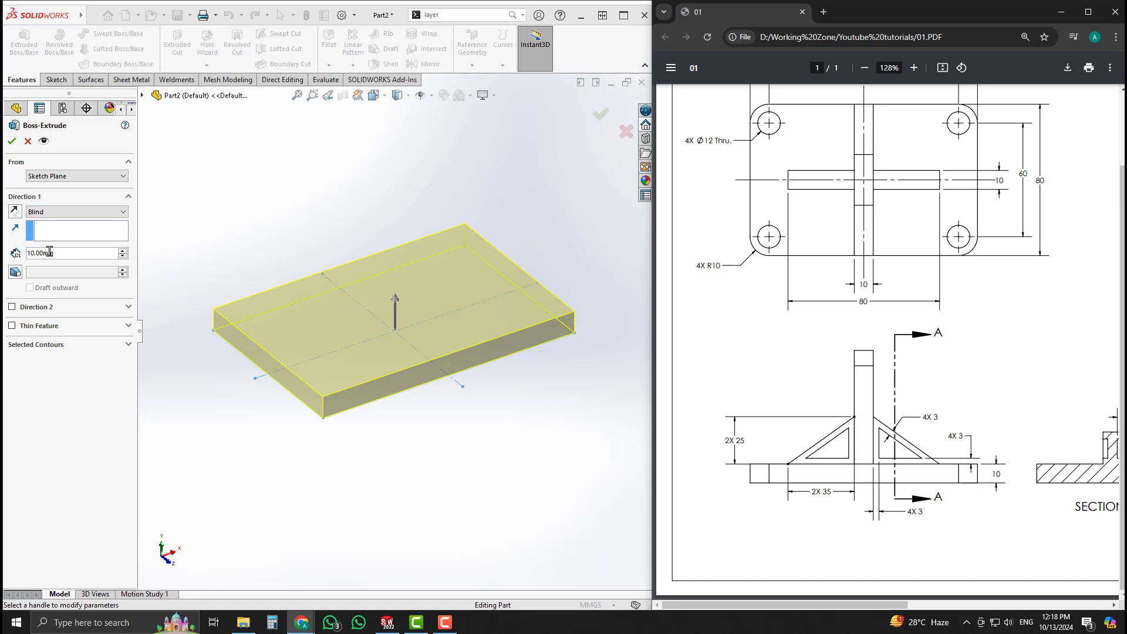
drag(50, 252, 28, 252)
click(15, 212)
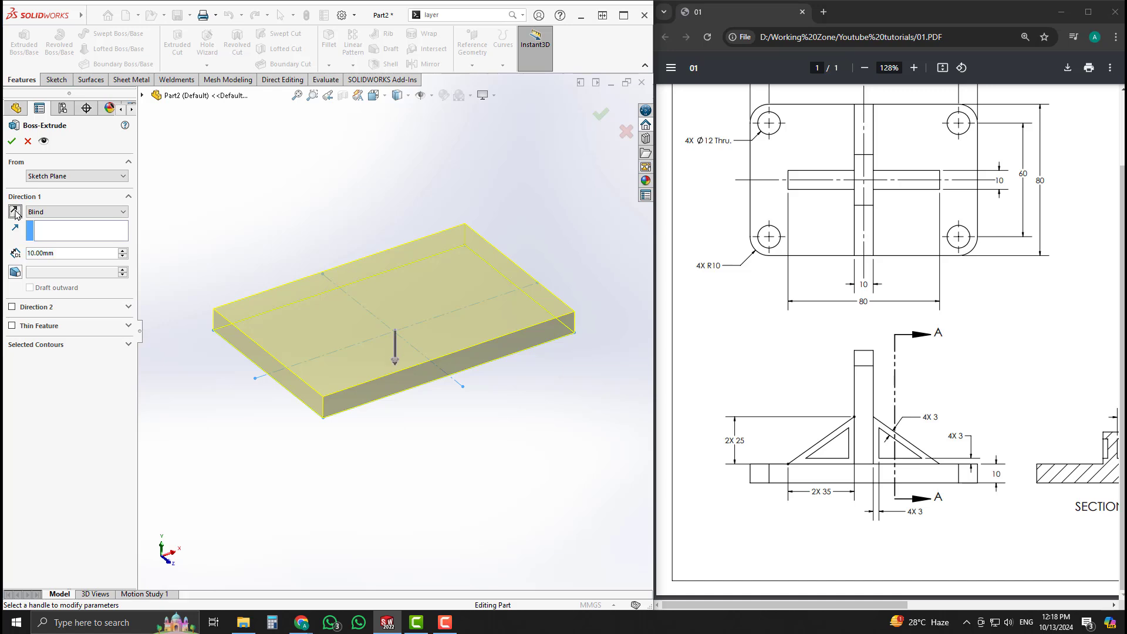
click(15, 211)
click(16, 212)
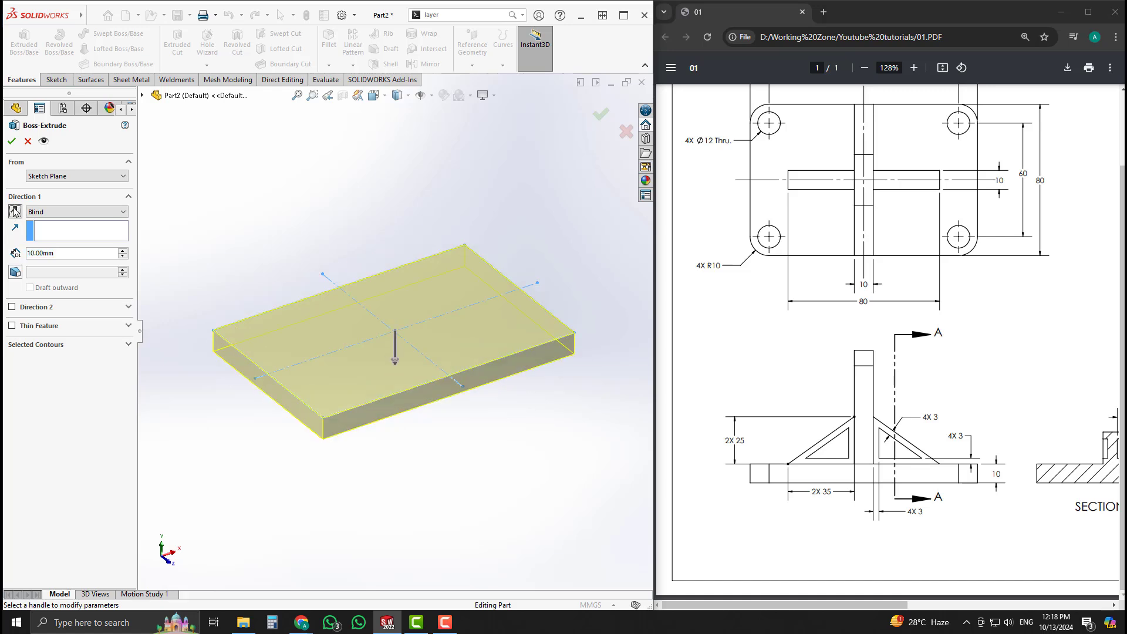
click(15, 212)
click(16, 212)
click(16, 212)
click(11, 141)
Fillet the four vertical corner edges of the base plate with a 10 mm radius.
scroll(375, 238, up, 4)
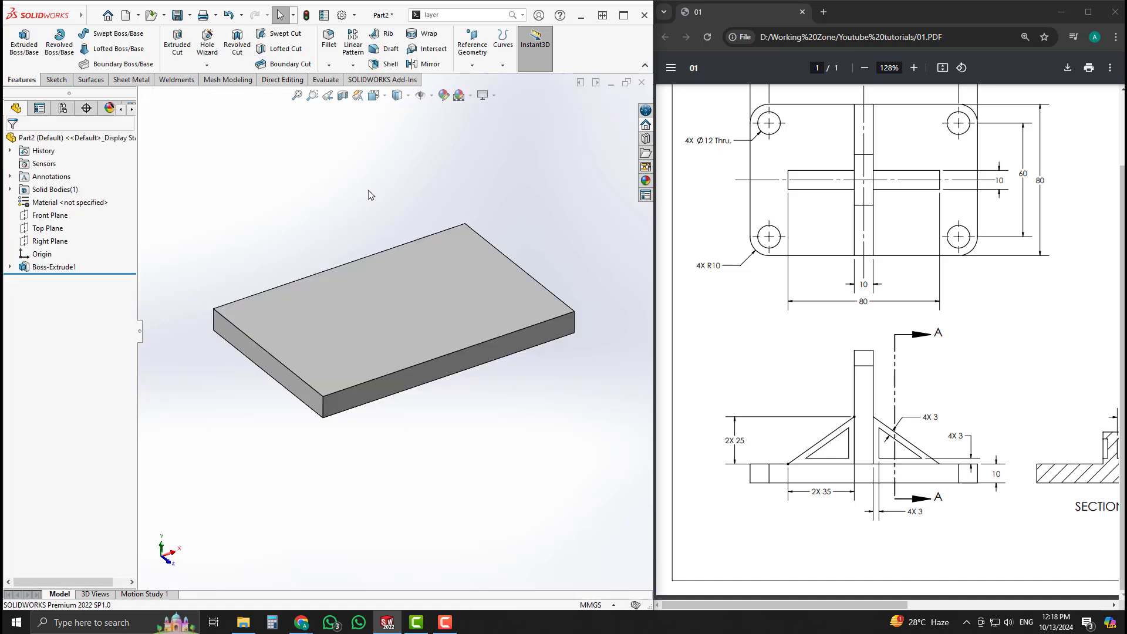
scroll(375, 239, down, 2)
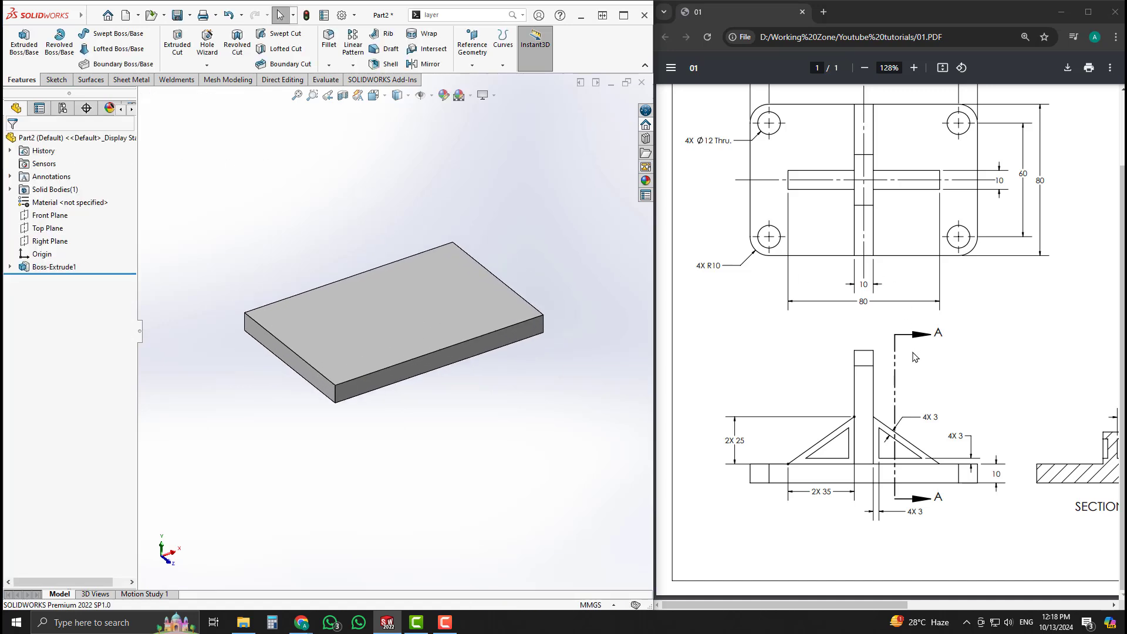
scroll(915, 357, up, 2)
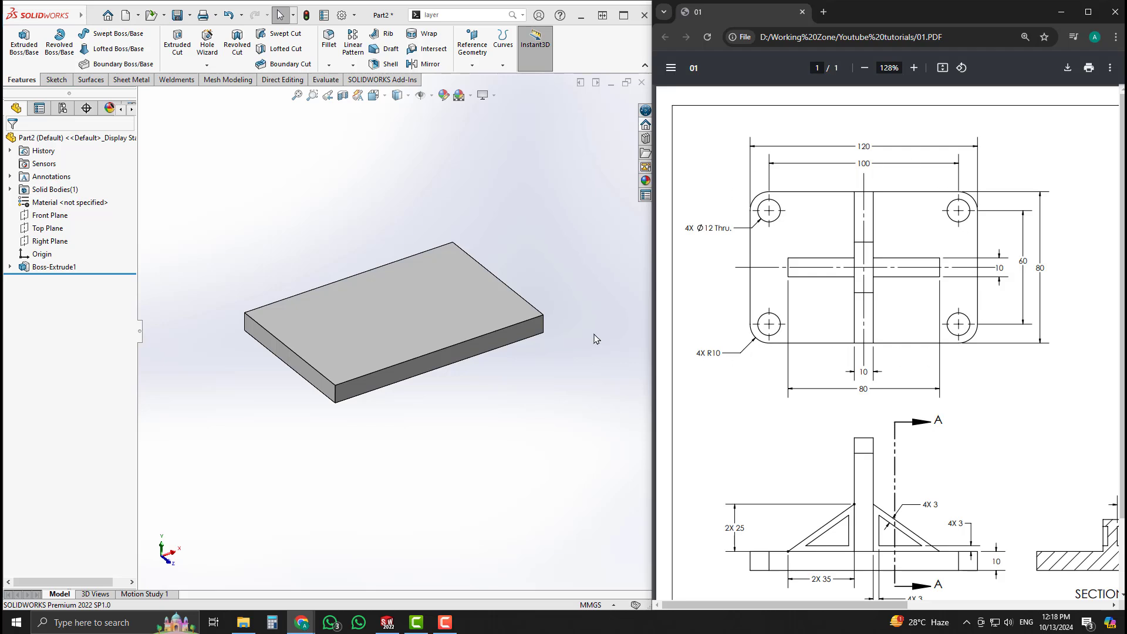
click(450, 181)
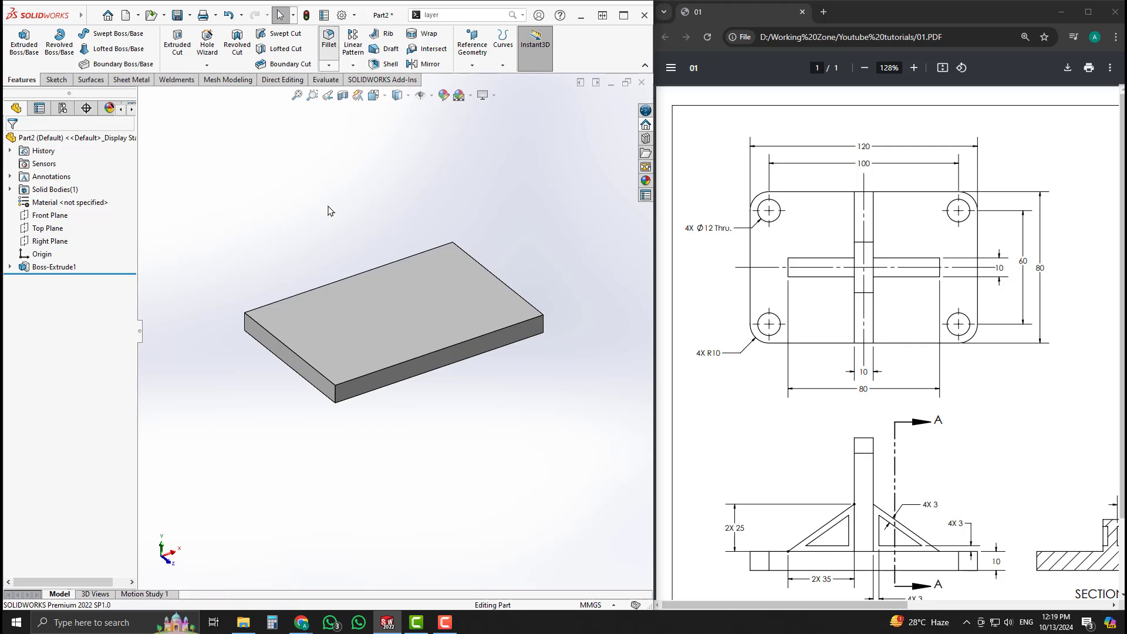
click(336, 396)
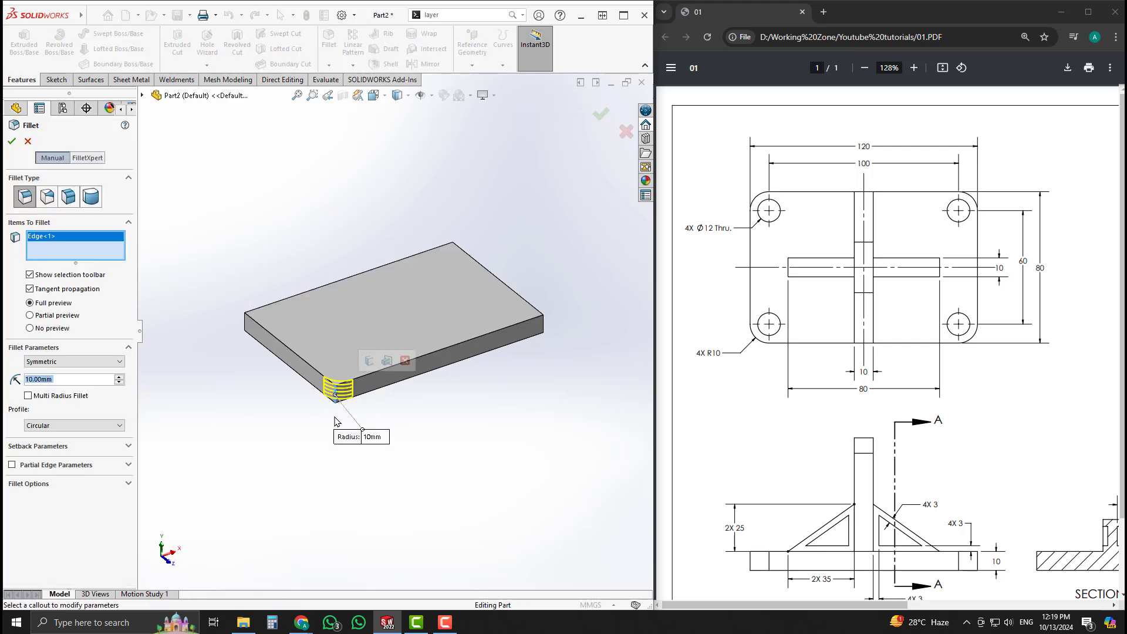
click(369, 362)
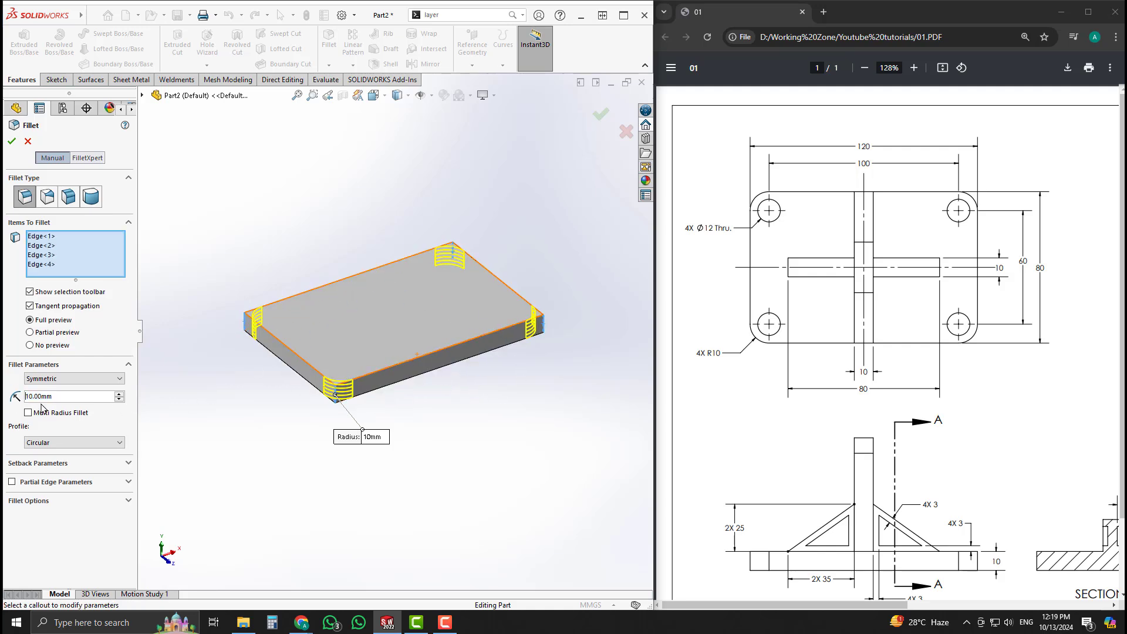
drag(59, 396, 16, 398)
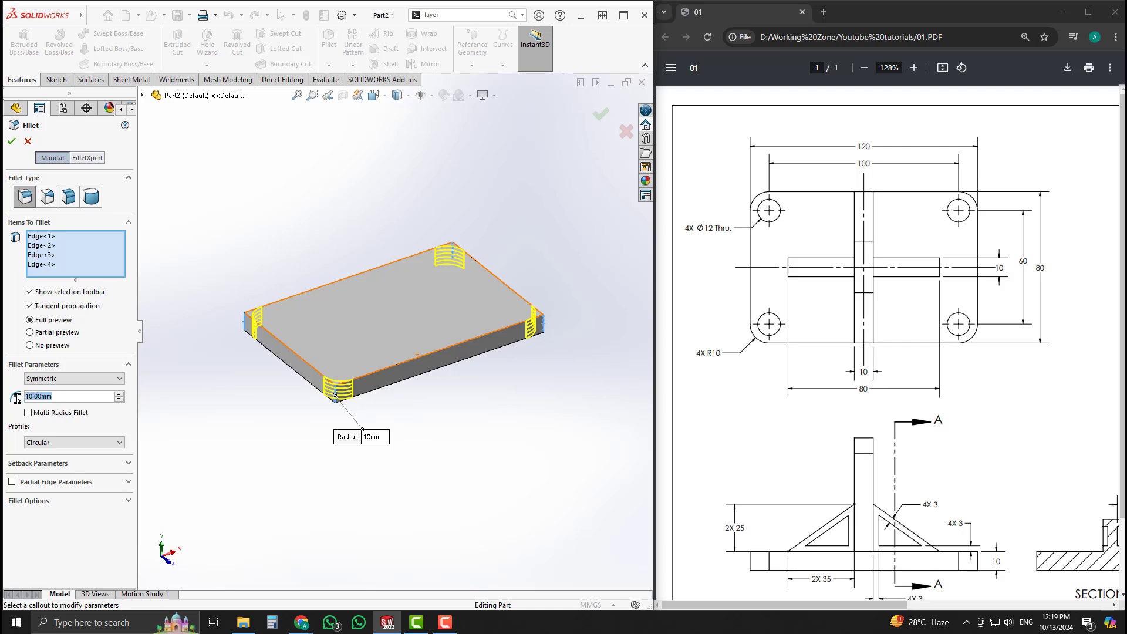
click(12, 143)
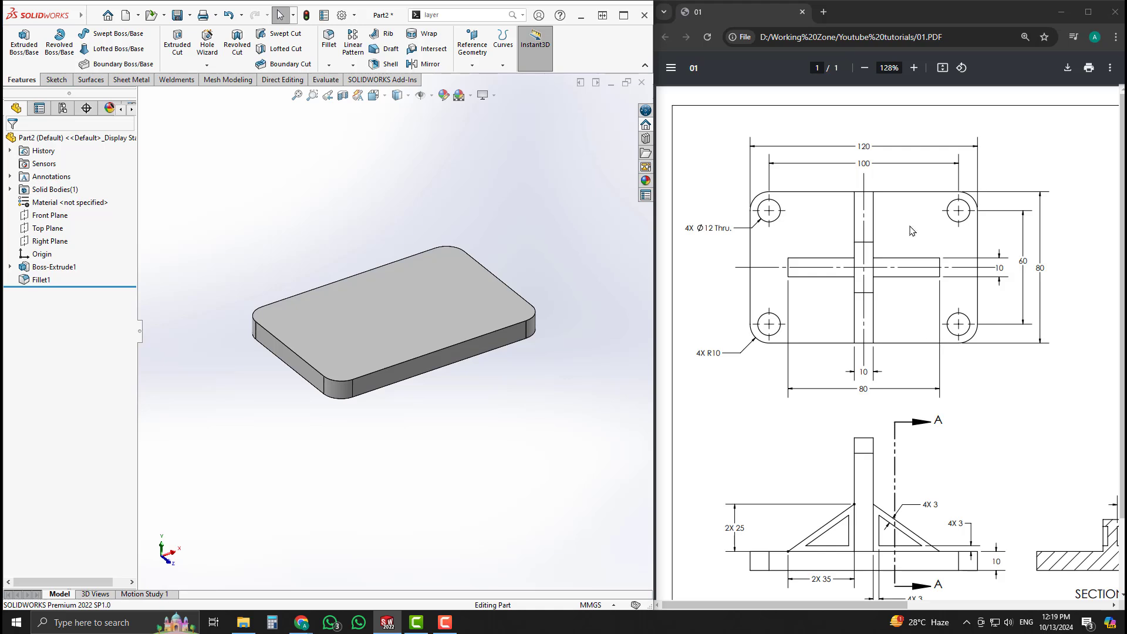
Start a new sketch on the top face of the base plate.
click(440, 290)
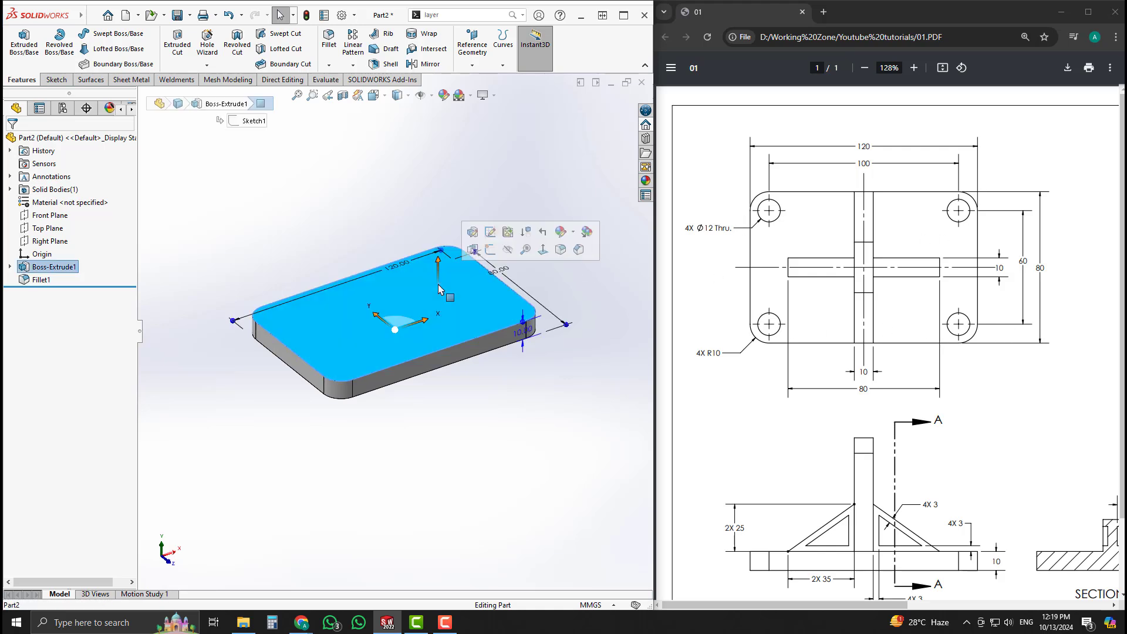
click(490, 250)
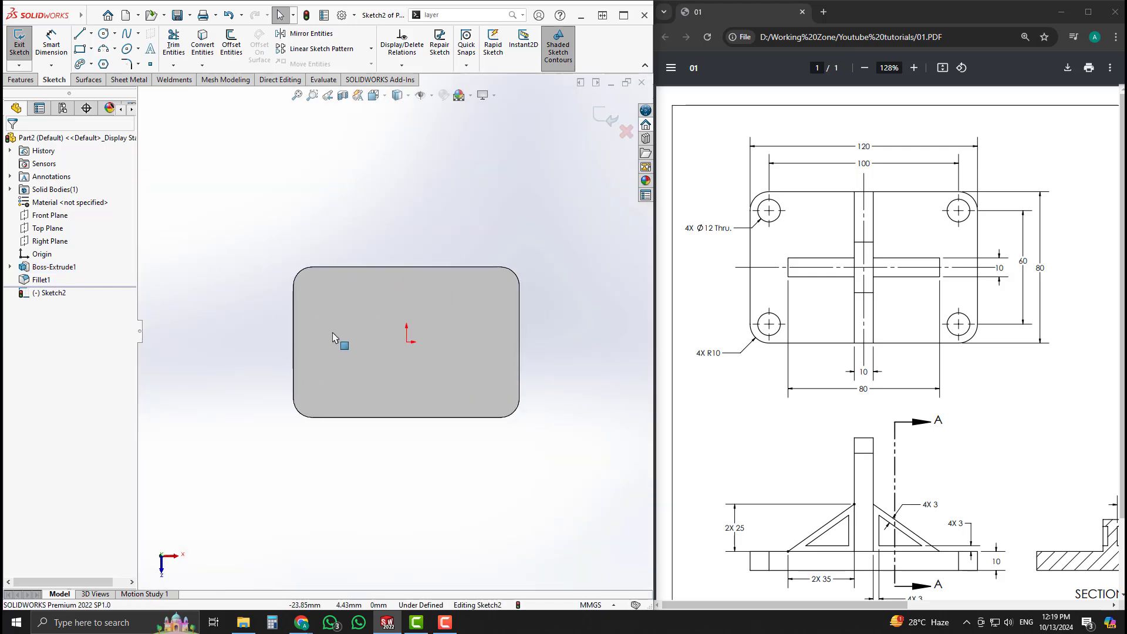
scroll(482, 327, down, 2)
scroll(370, 308, up, 2)
scroll(359, 329, down, 1)
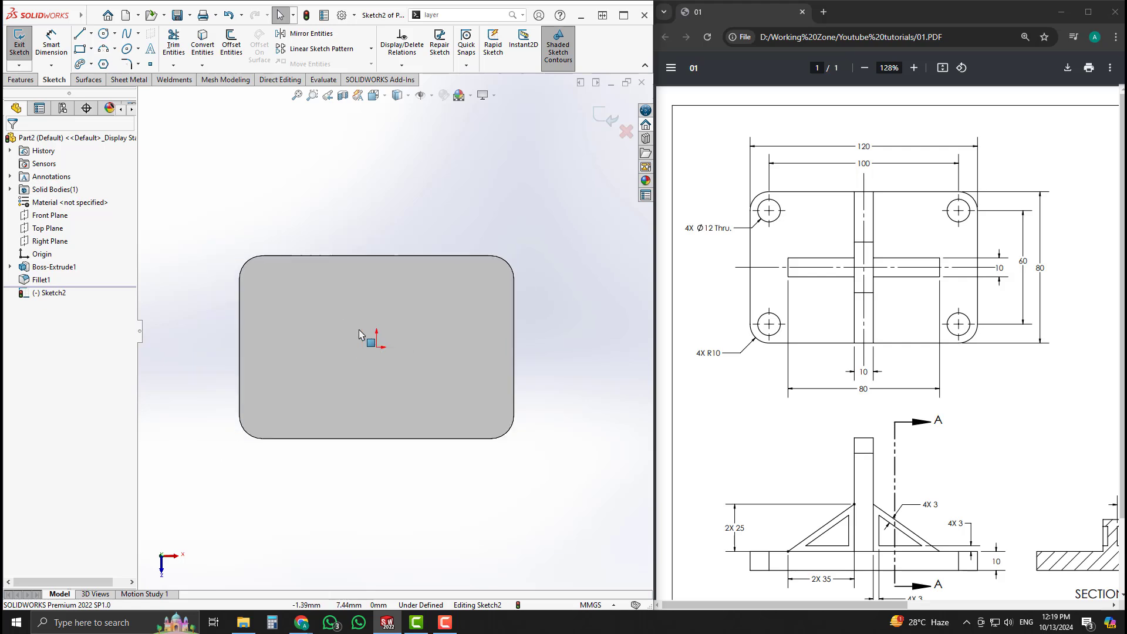
scroll(322, 235, down, 1)
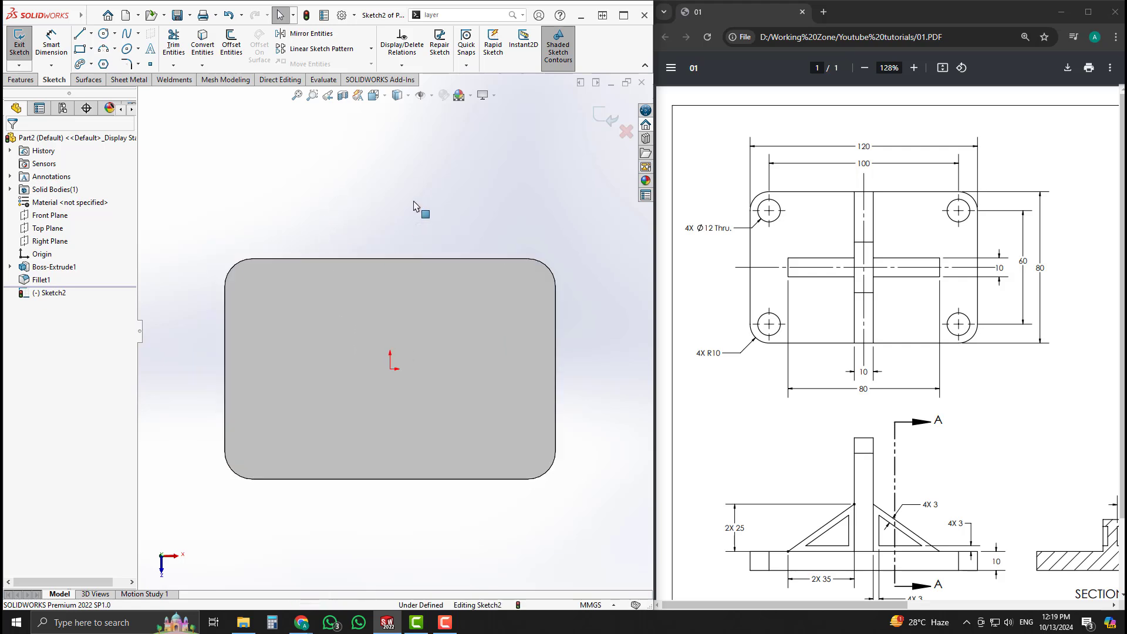
Sketch four circles, one near each plate corner, the upper-right about 18 mm and the lower-left about 9 mm in diameter.
right_drag(491, 219, 568, 225)
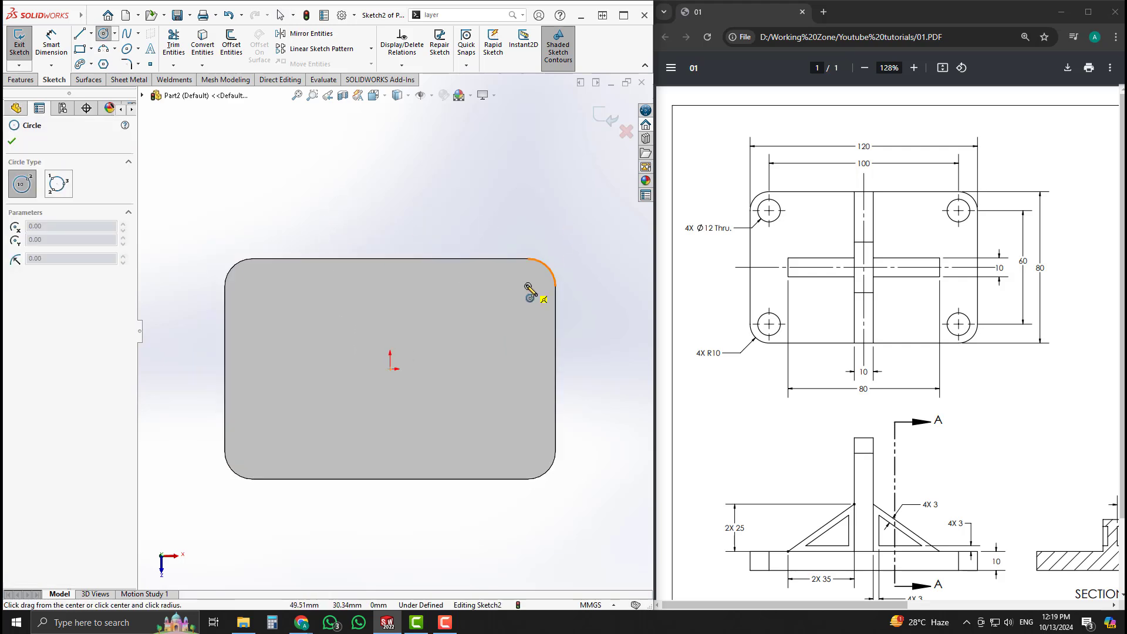
click(508, 288)
click(526, 306)
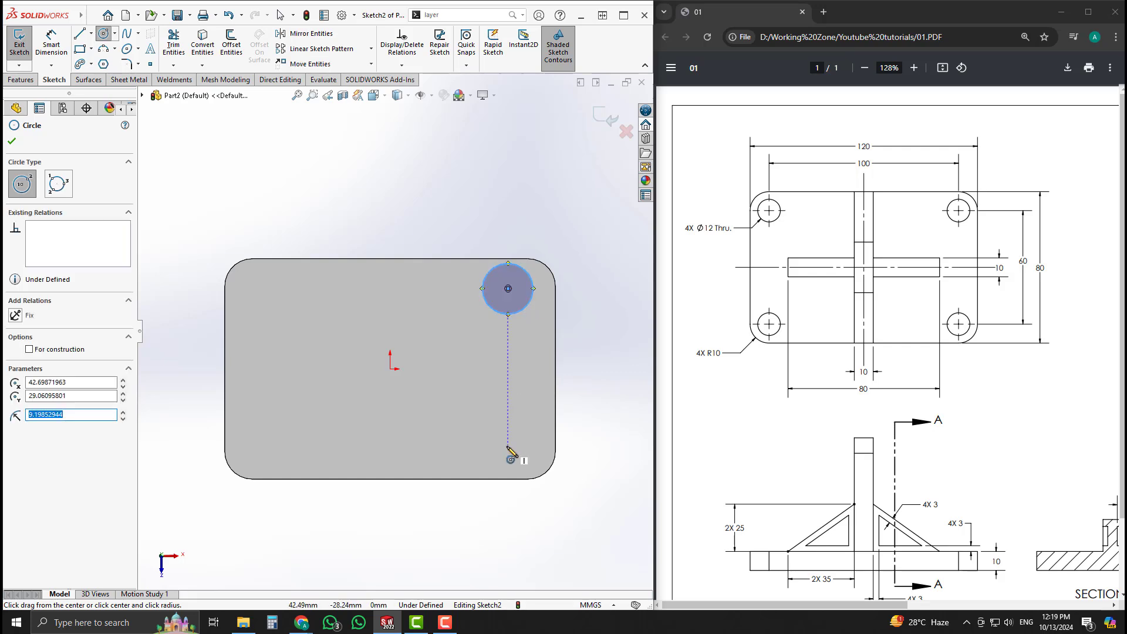
click(508, 446)
click(523, 460)
click(257, 452)
click(266, 461)
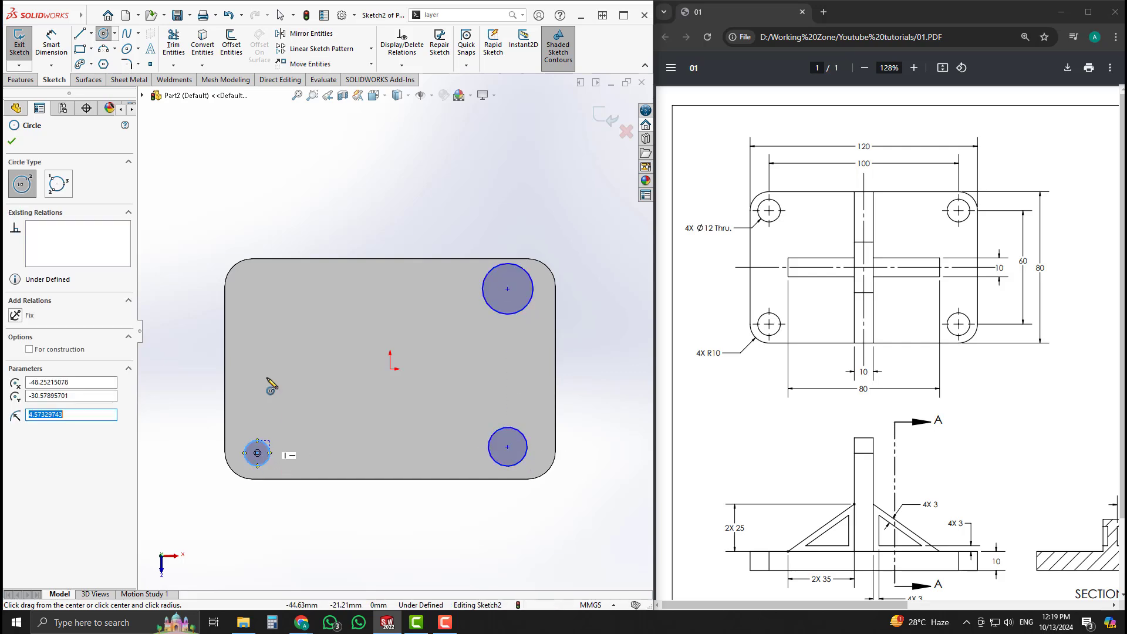
click(257, 289)
click(271, 302)
key(Escape)
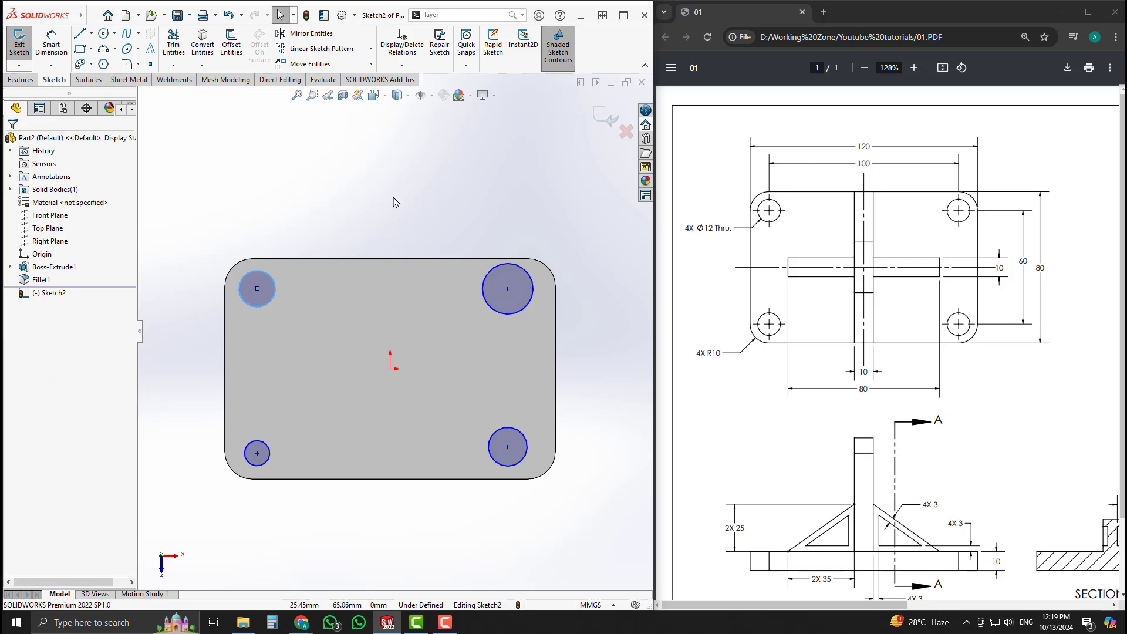
Draw a vertical line through the plate's middle, extending beyond both long edges, and convert it to construction geometry.
key(l)
click(390, 222)
double_click(390, 523)
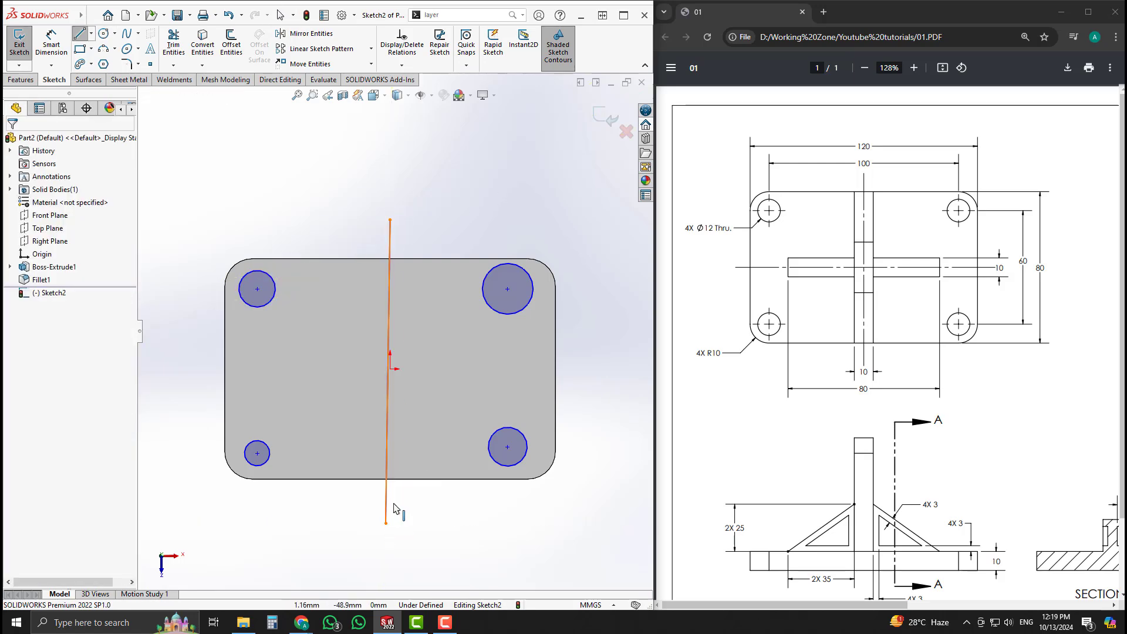
key(Escape)
click(398, 508)
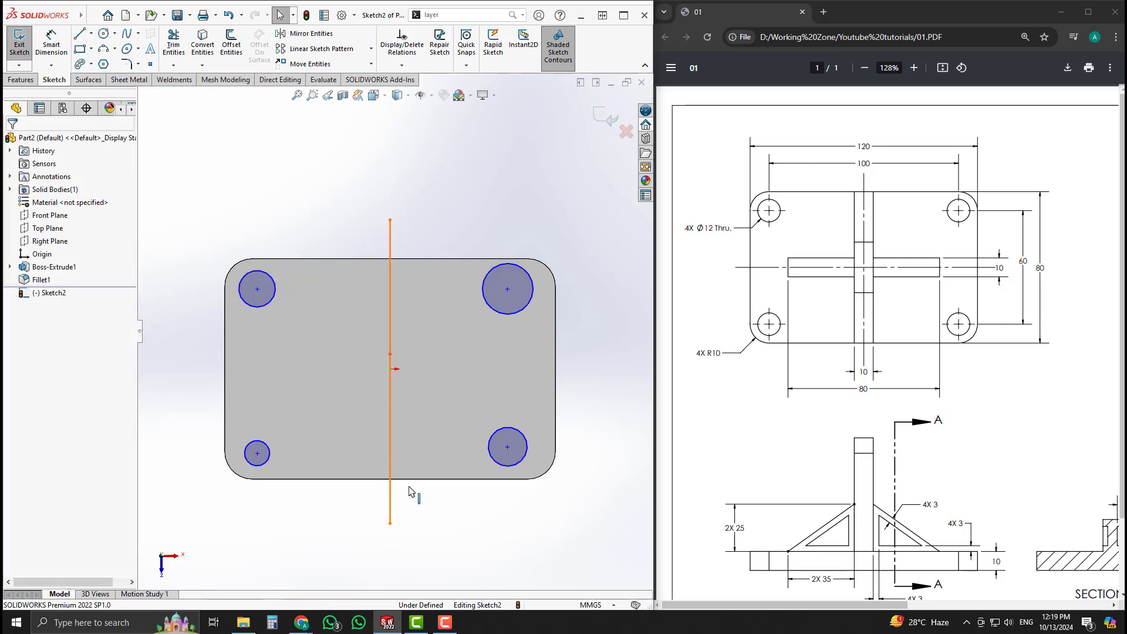
click(393, 495)
click(441, 459)
click(452, 522)
scroll(397, 441, up, 2)
scroll(396, 443, down, 2)
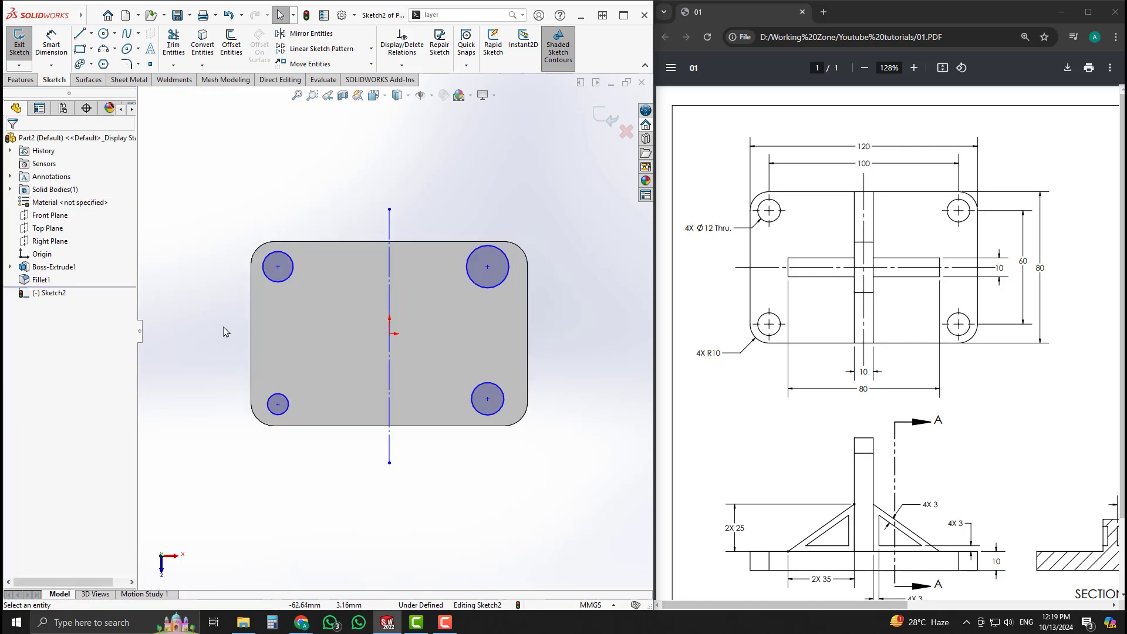
Draw a horizontal line level with the origin across the whole plate and convert it to construction geometry.
key(l)
click(198, 334)
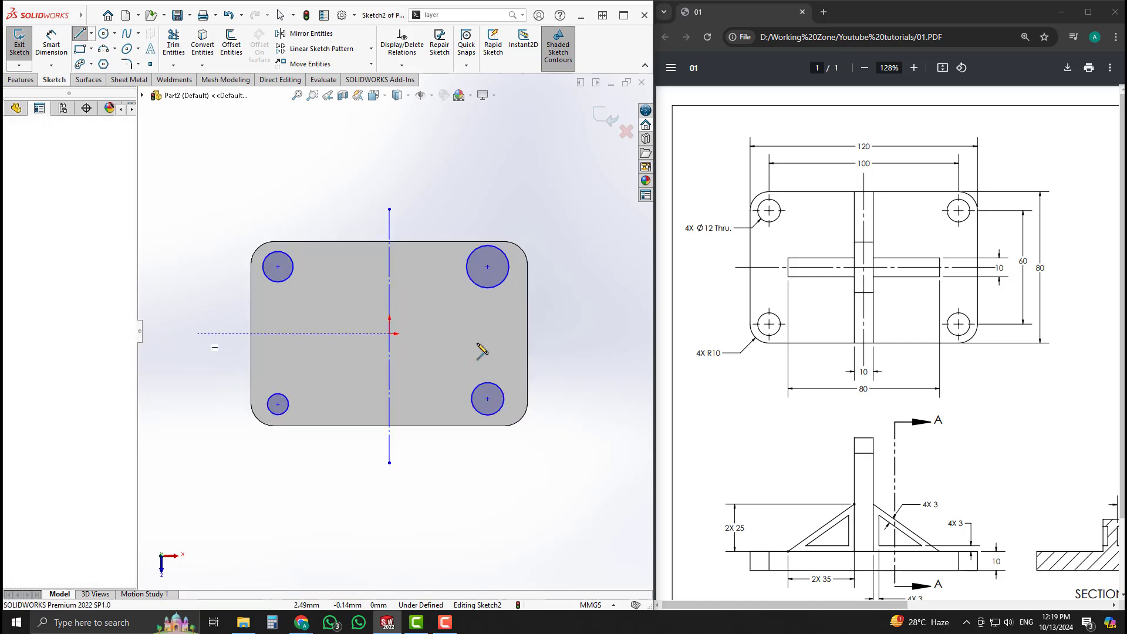
click(588, 334)
key(Escape)
click(572, 334)
click(620, 299)
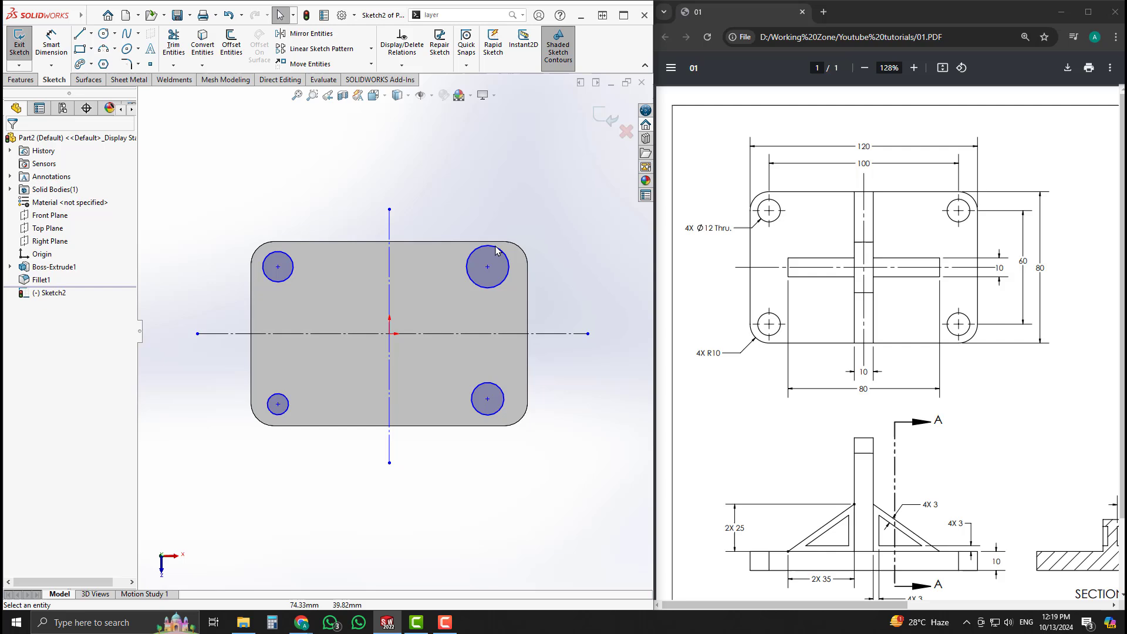
Make the vertical construction line coincident with the origin.
click(390, 247)
ctrl+click(390, 334)
key(Escape)
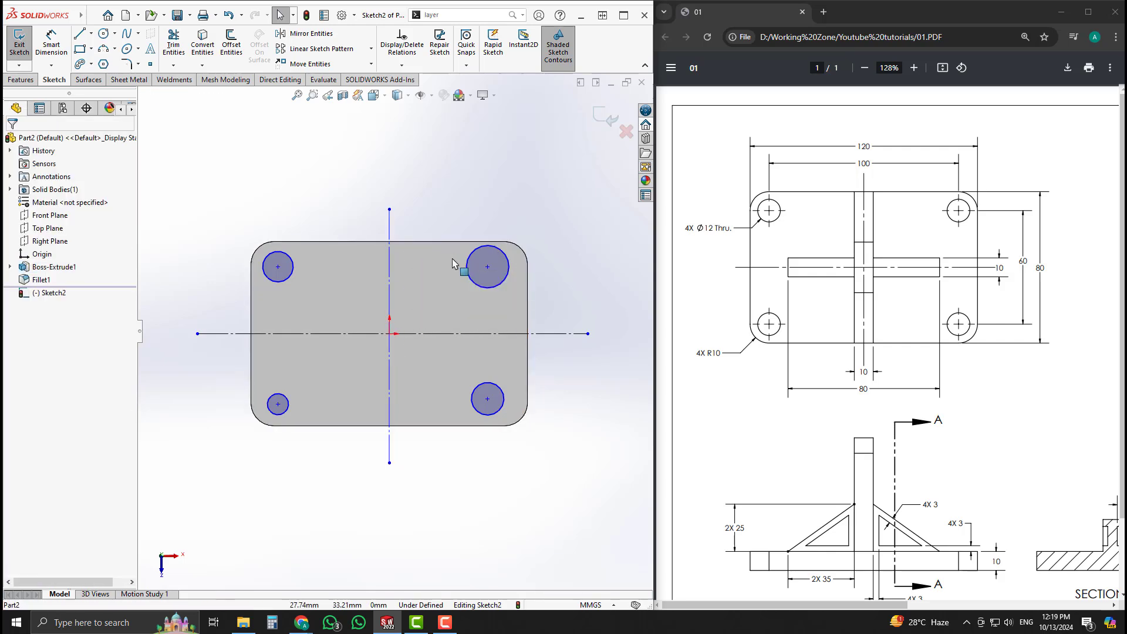
click(390, 338)
ctrl+click(390, 335)
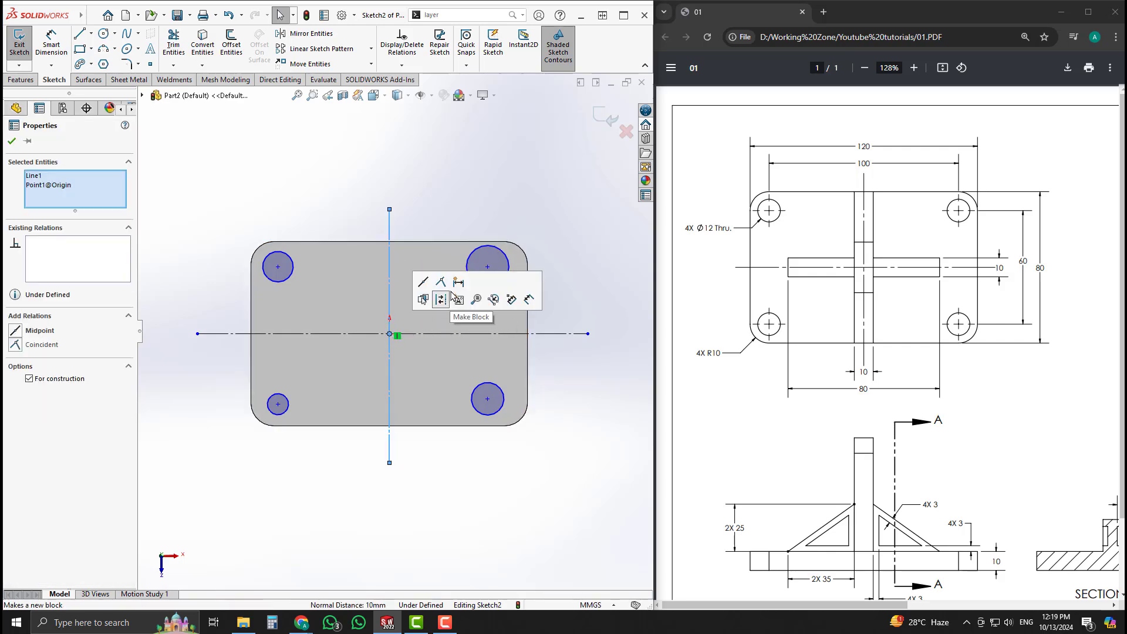
click(443, 283)
click(458, 219)
scroll(404, 278, up, 1)
scroll(404, 224, down, 1)
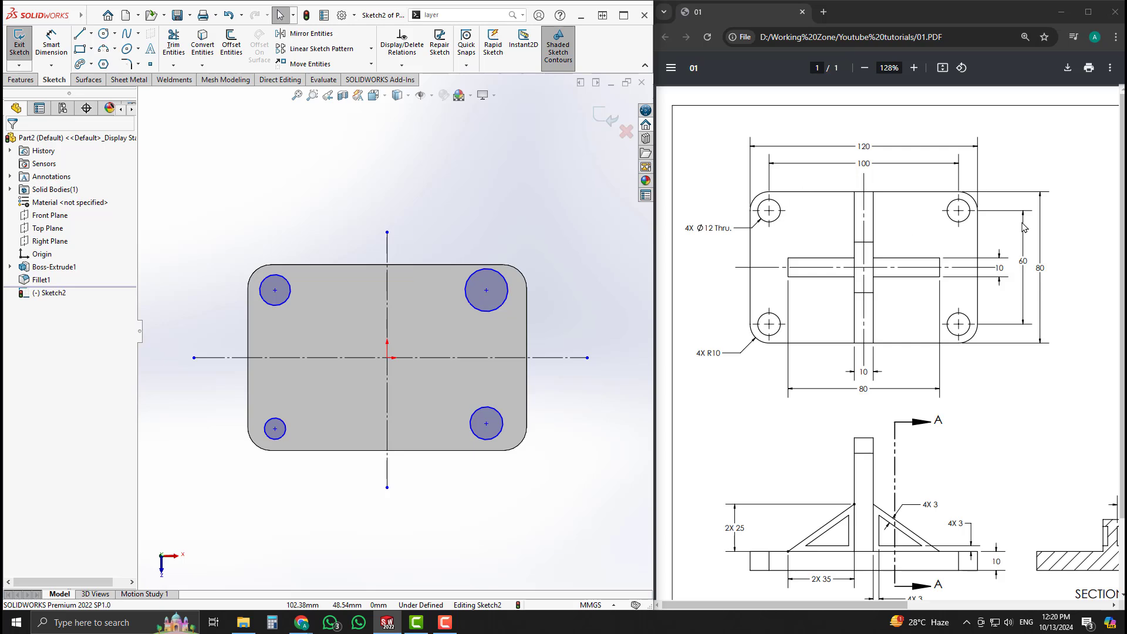
Align the centers of the two upper circles horizontally and the centers of the two right-hand circles vertically.
click(275, 290)
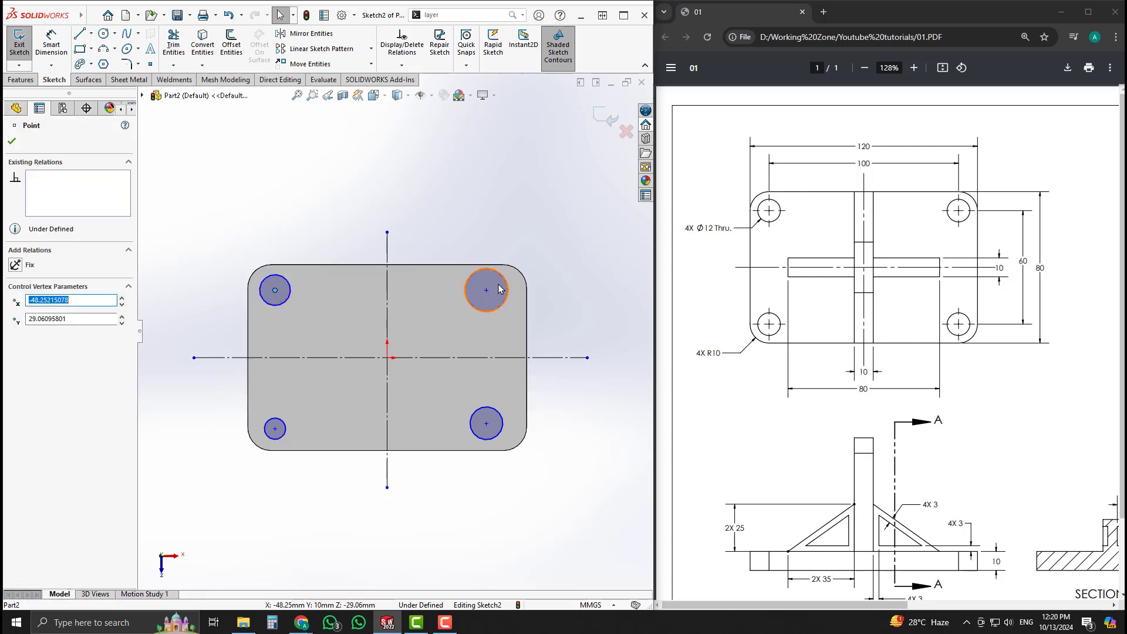
click(486, 290)
click(522, 242)
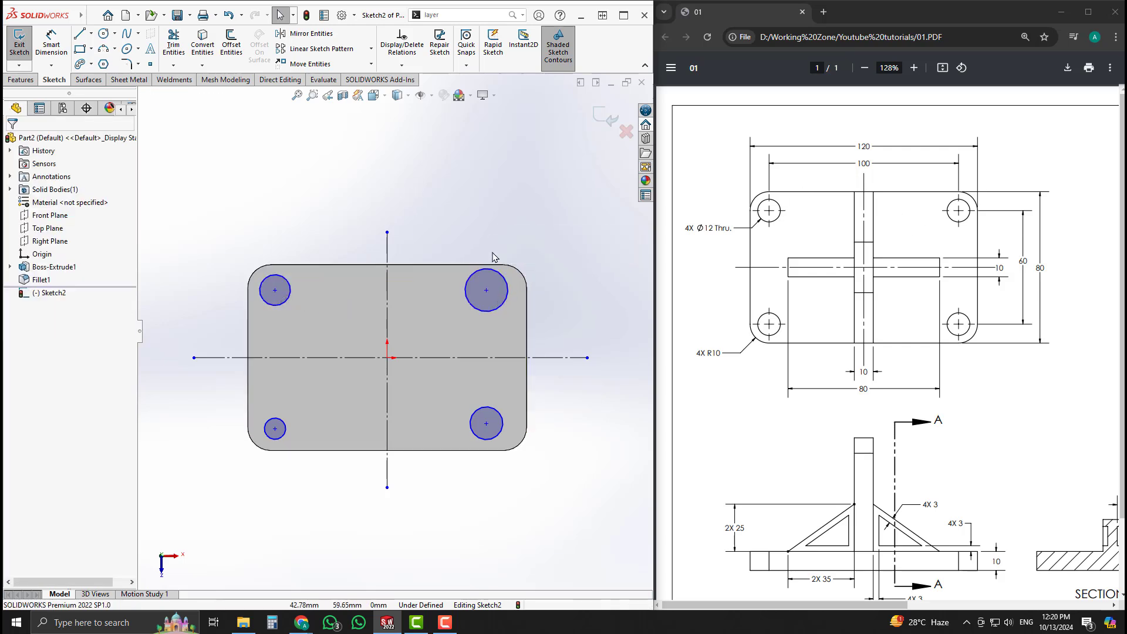
click(486, 290)
ctrl+click(486, 423)
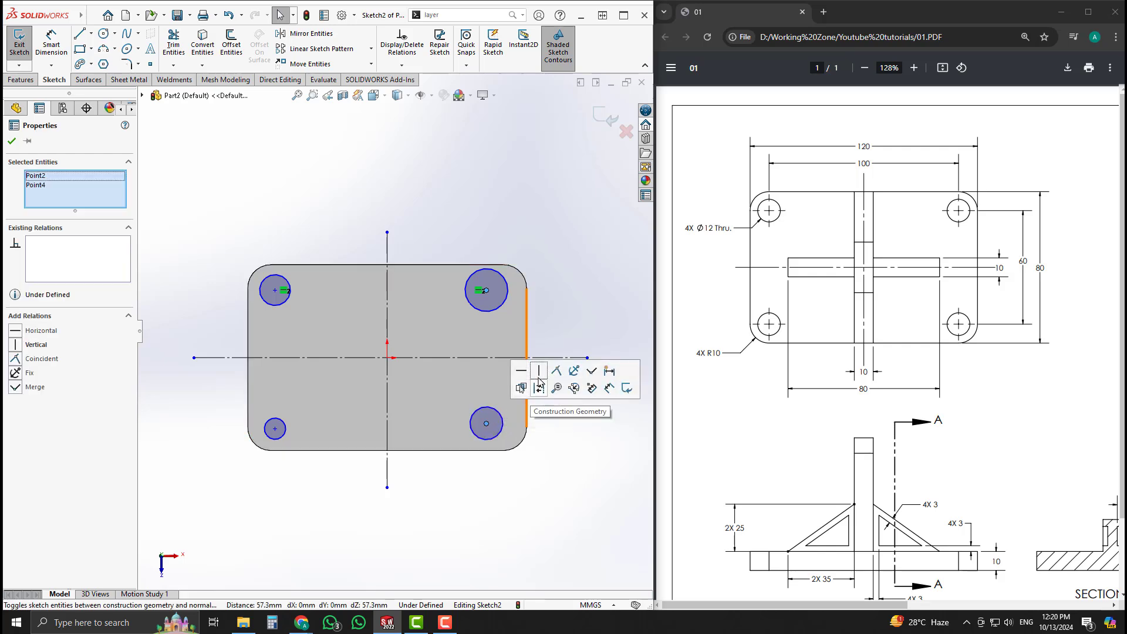
click(539, 371)
click(544, 306)
Add a horizontal relation between the centers of the two lower circles.
click(274, 429)
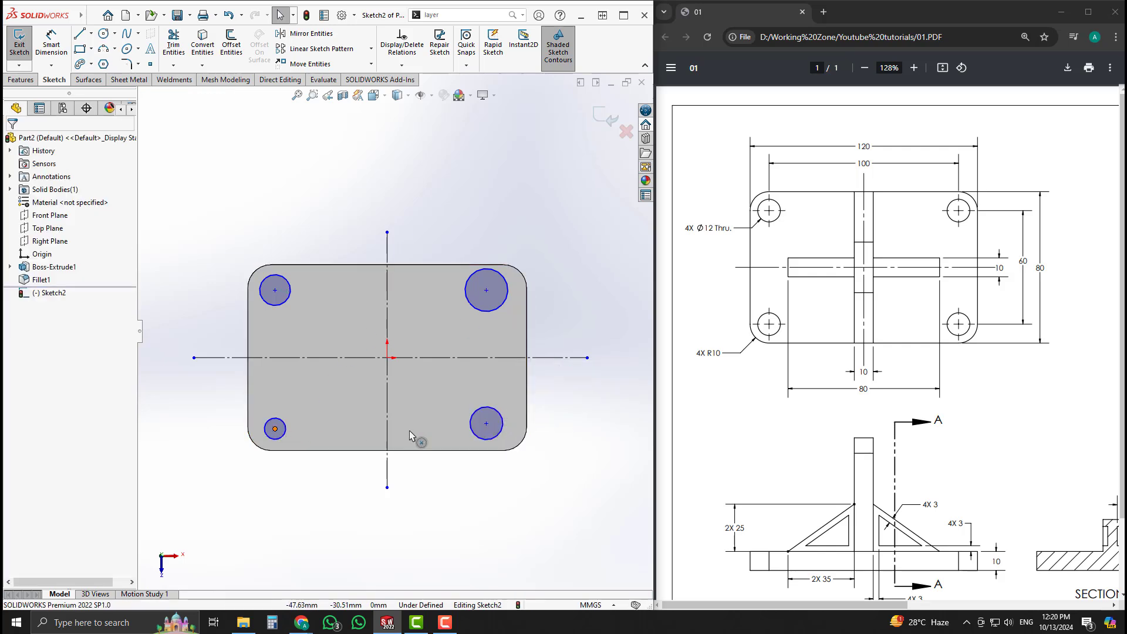
ctrl+click(486, 423)
click(525, 383)
click(563, 269)
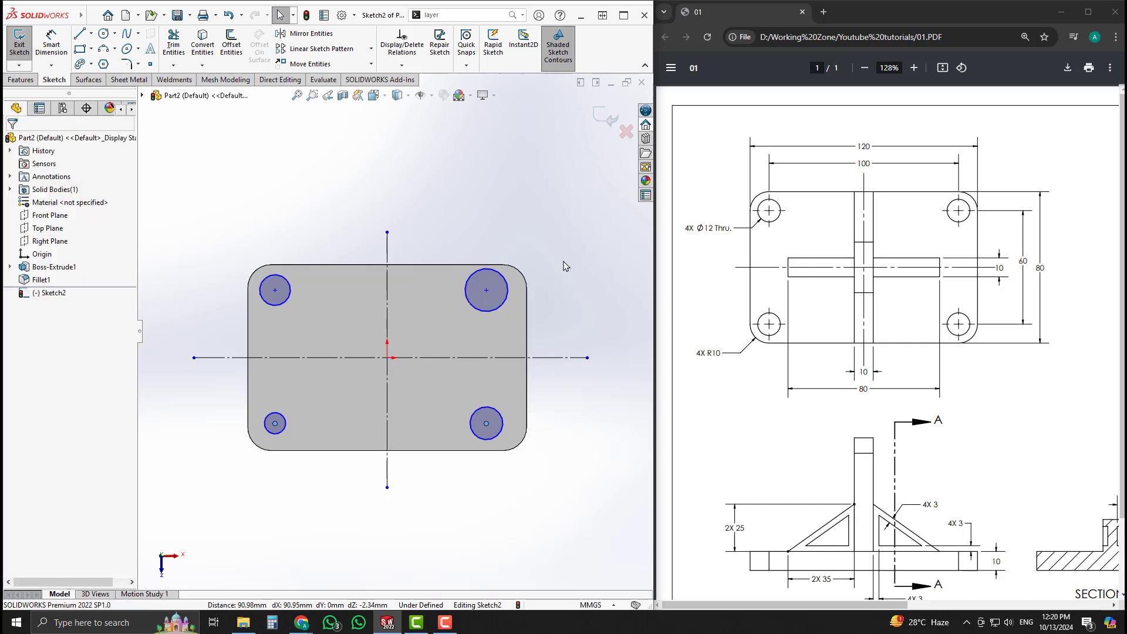
Dimension the upper circle centers 100 mm apart horizontally and the right-hand circle centers 60 mm apart vertically.
click(275, 290)
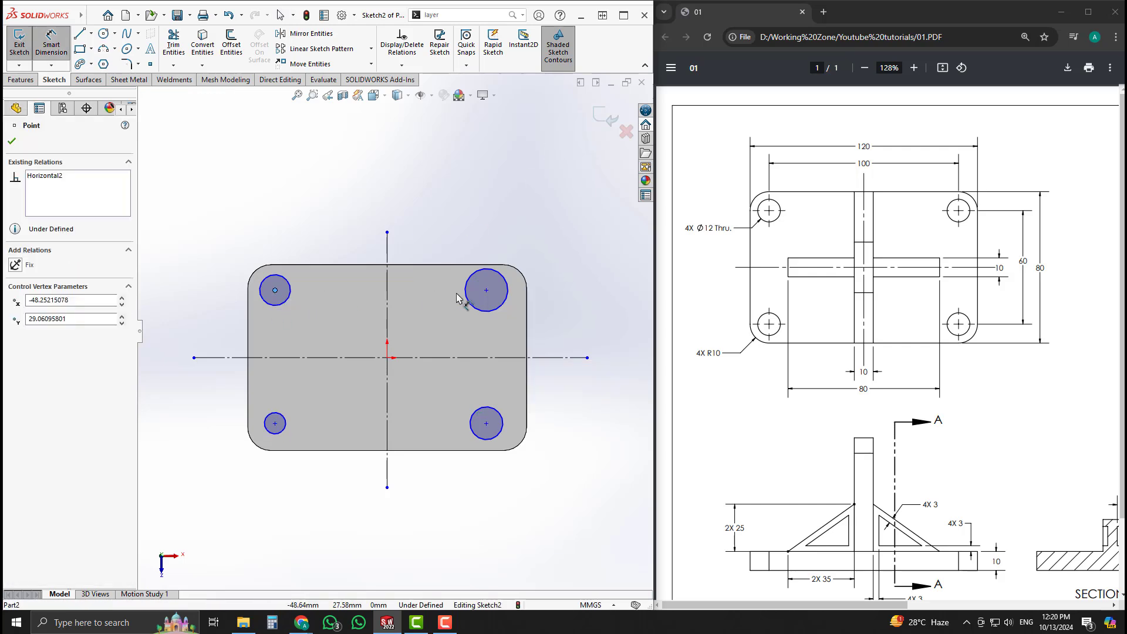
click(487, 290)
click(408, 202)
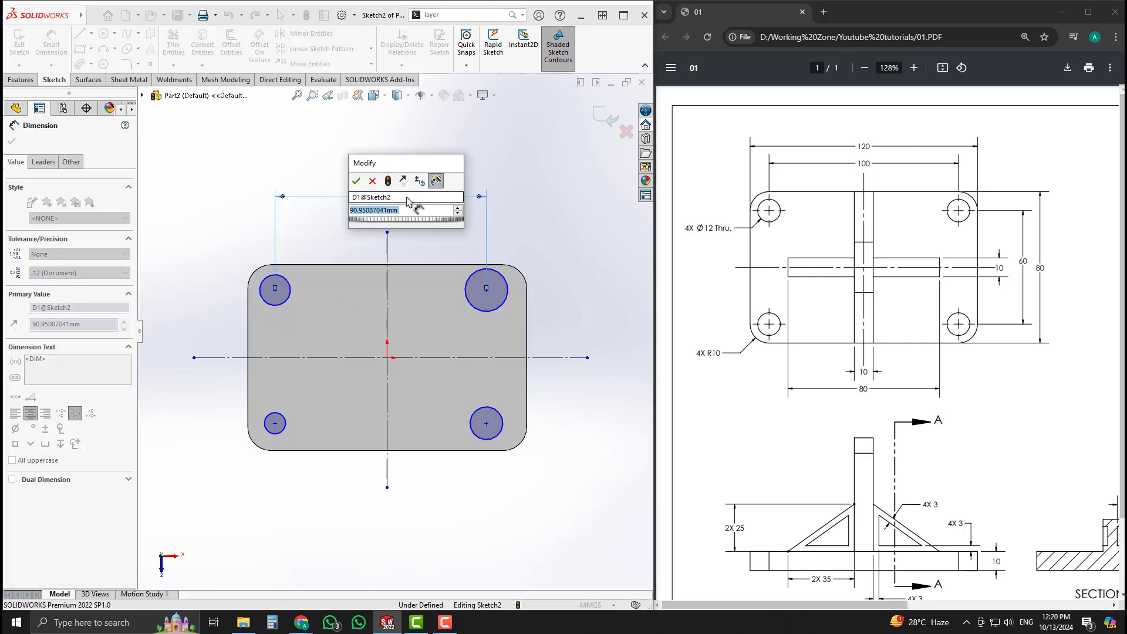
text(100)
key(Return)
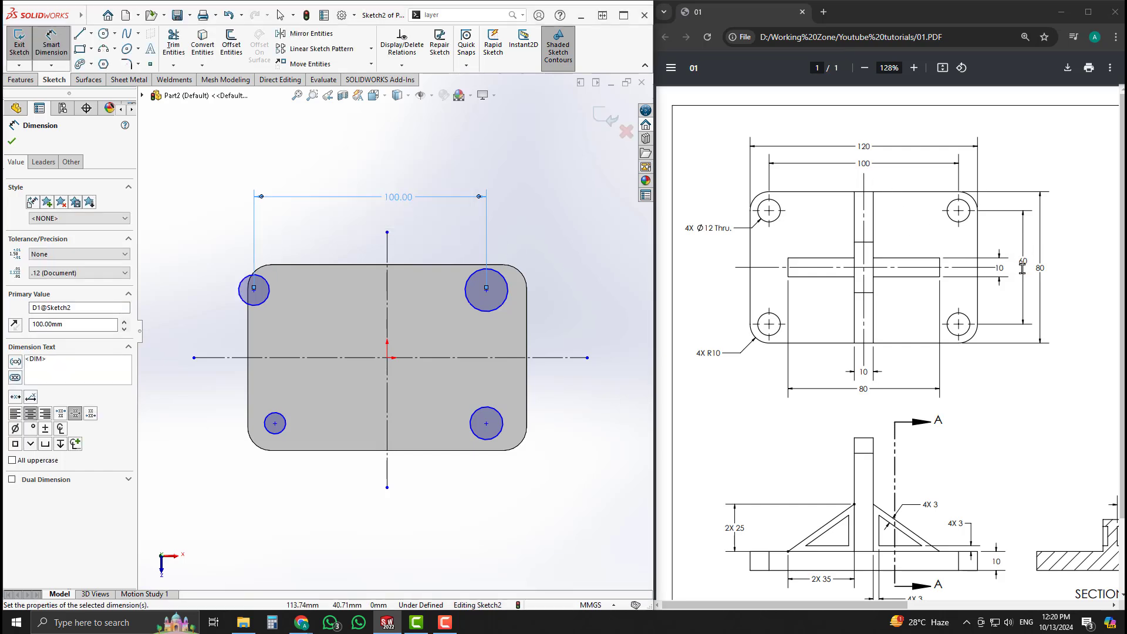
click(487, 290)
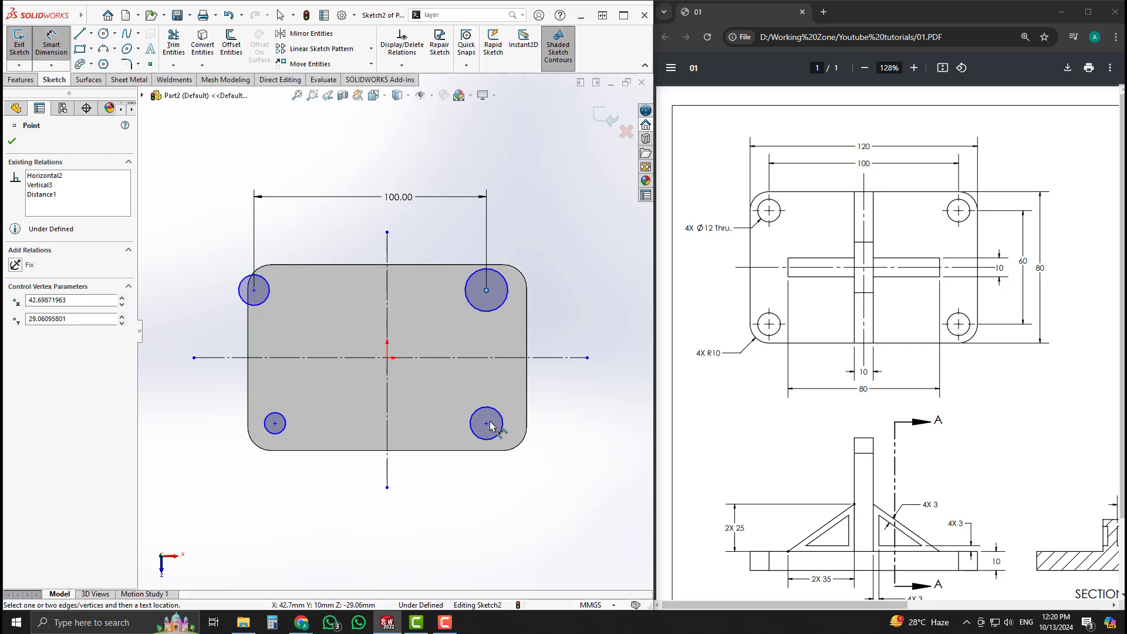
click(487, 423)
click(578, 400)
text(60)
key(Return)
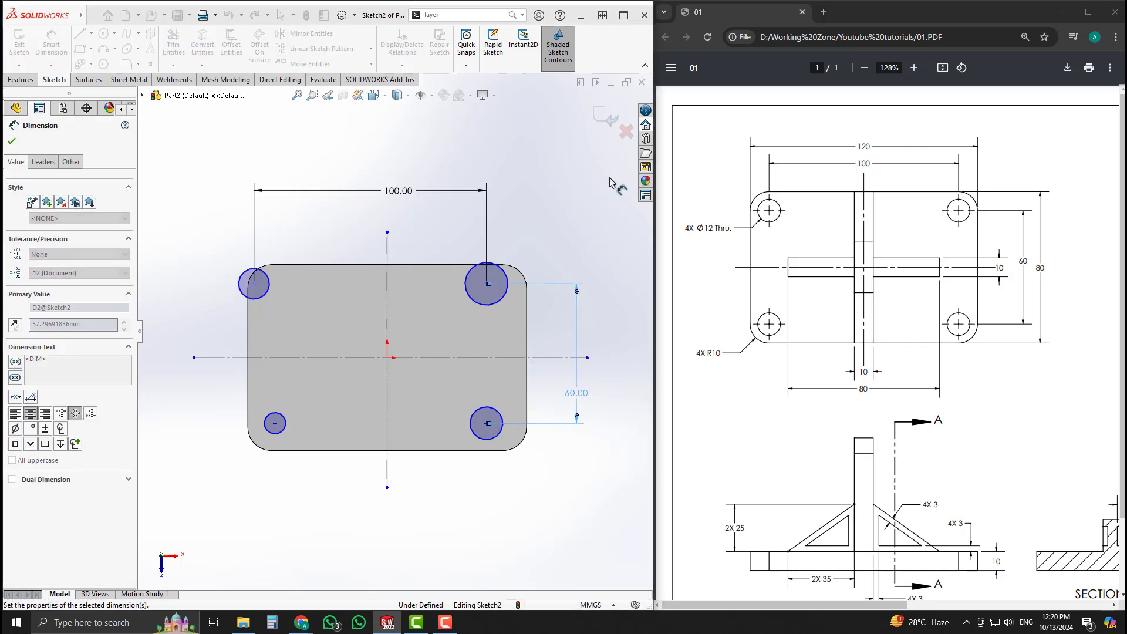
key(Escape)
Make the upper circle centers symmetric about the vertical centerline and the right-hand circle centers symmetric about the horizontal centerline.
click(487, 285)
ctrl+click(254, 284)
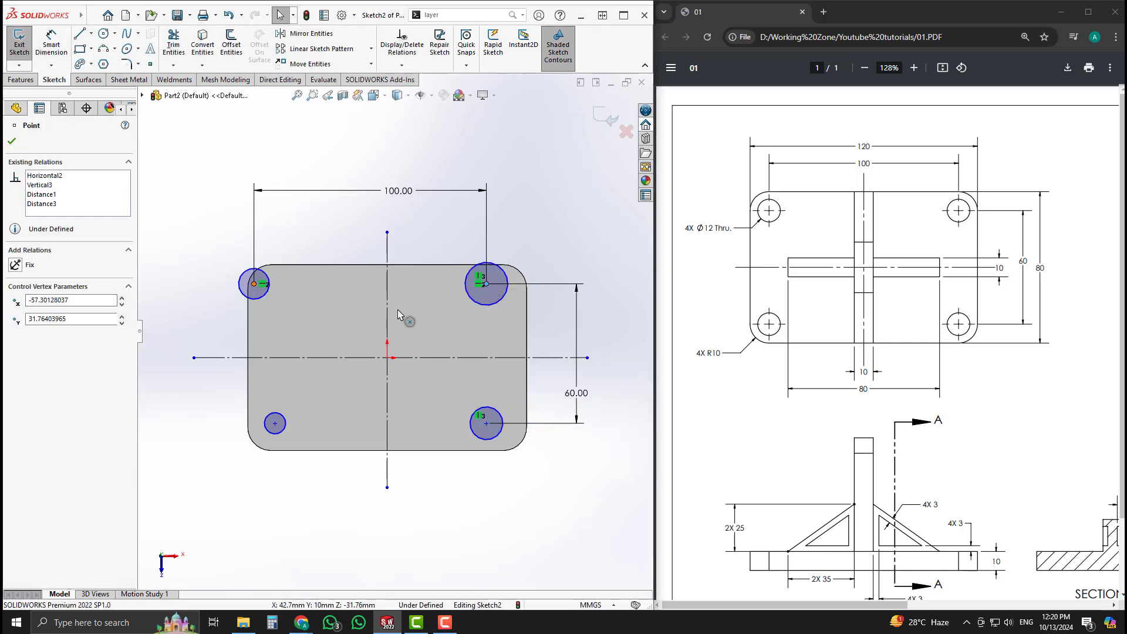
ctrl+click(387, 302)
click(441, 265)
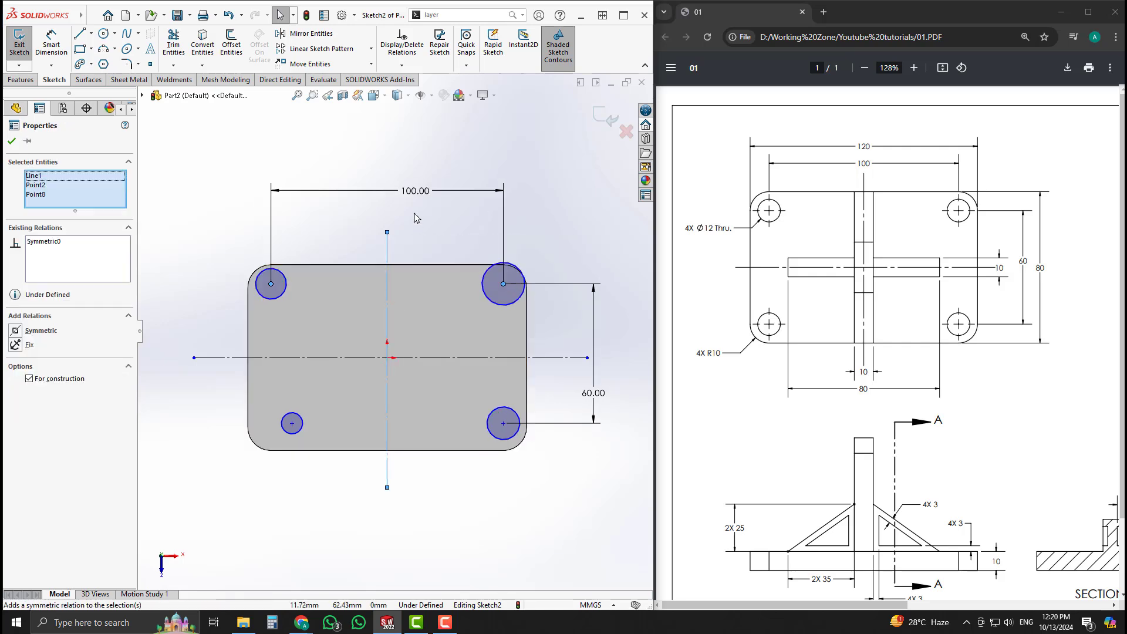
click(415, 219)
click(503, 285)
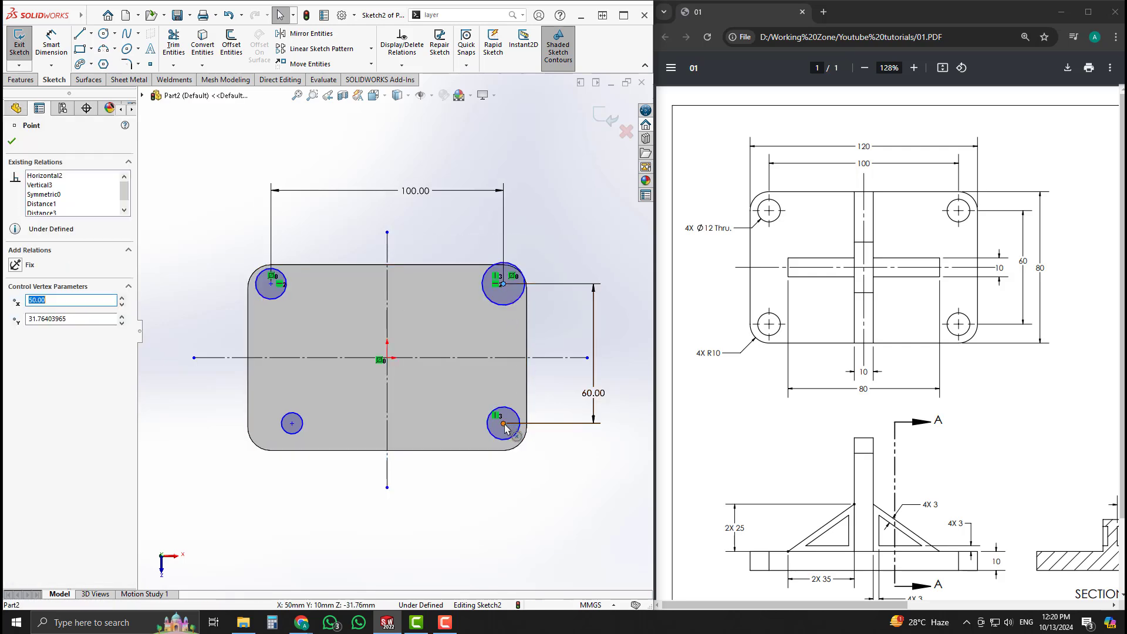
ctrl+click(503, 423)
ctrl+click(547, 358)
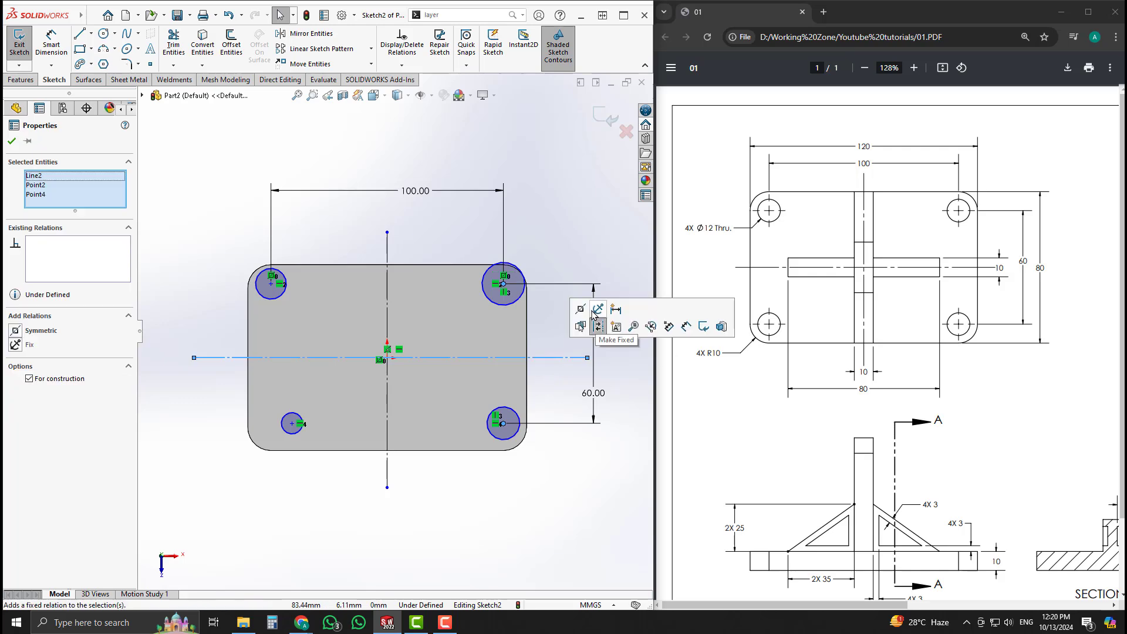
click(611, 322)
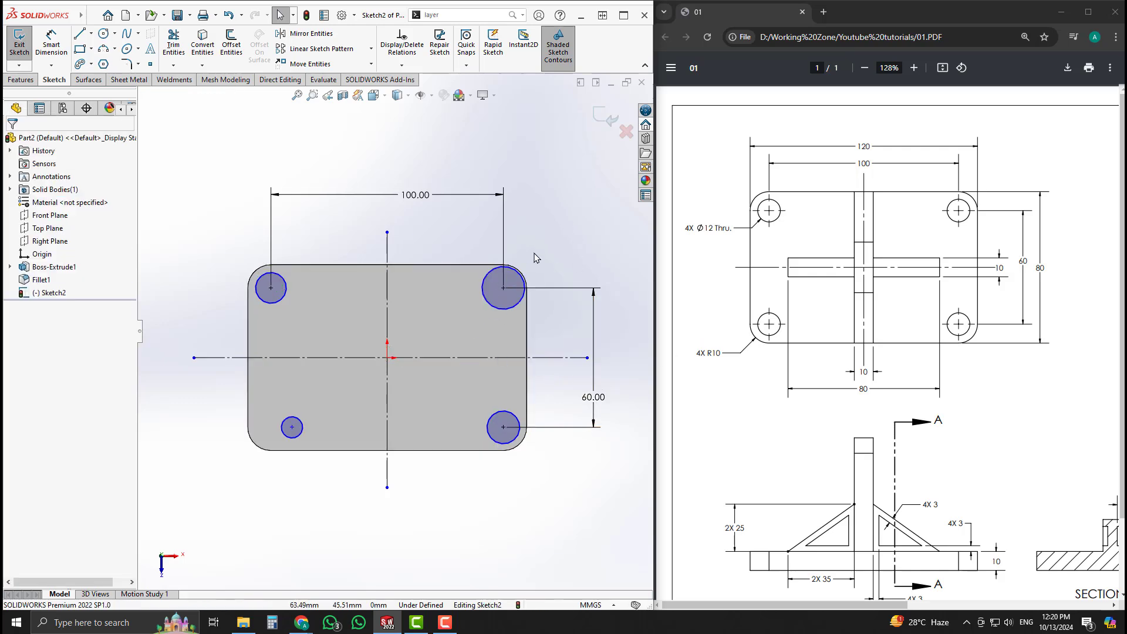
Add a vertical relation between the centers of the two left-hand circles.
click(292, 428)
ctrl+click(271, 288)
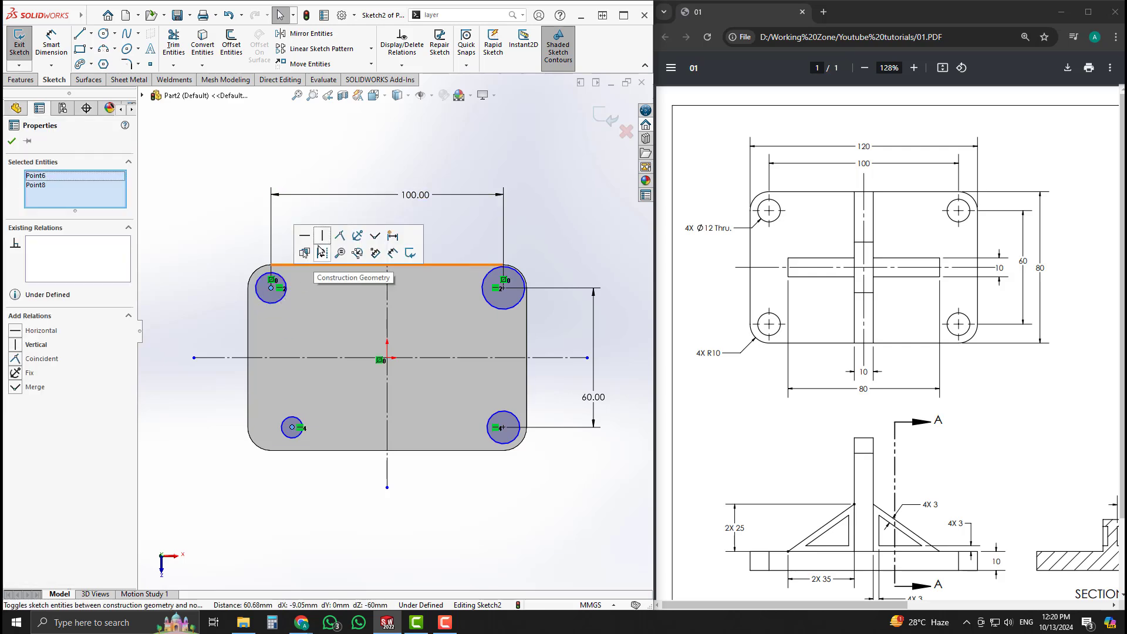
click(321, 233)
click(286, 136)
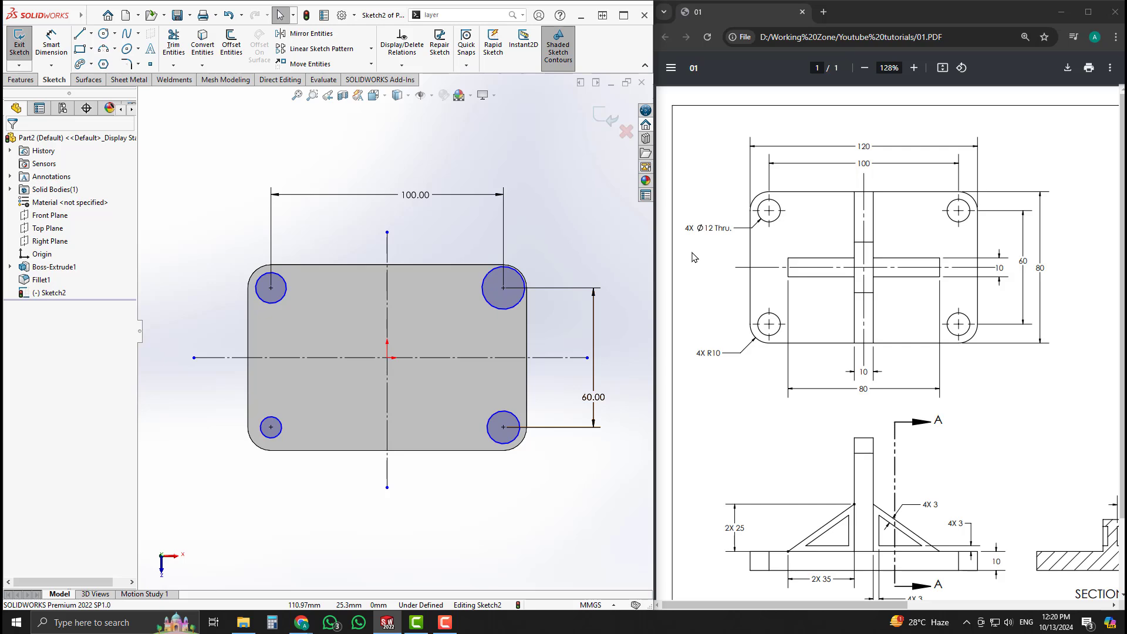
Dimension the upper right-hand circle's diameter as 12 mm.
right_drag(544, 282, 540, 189)
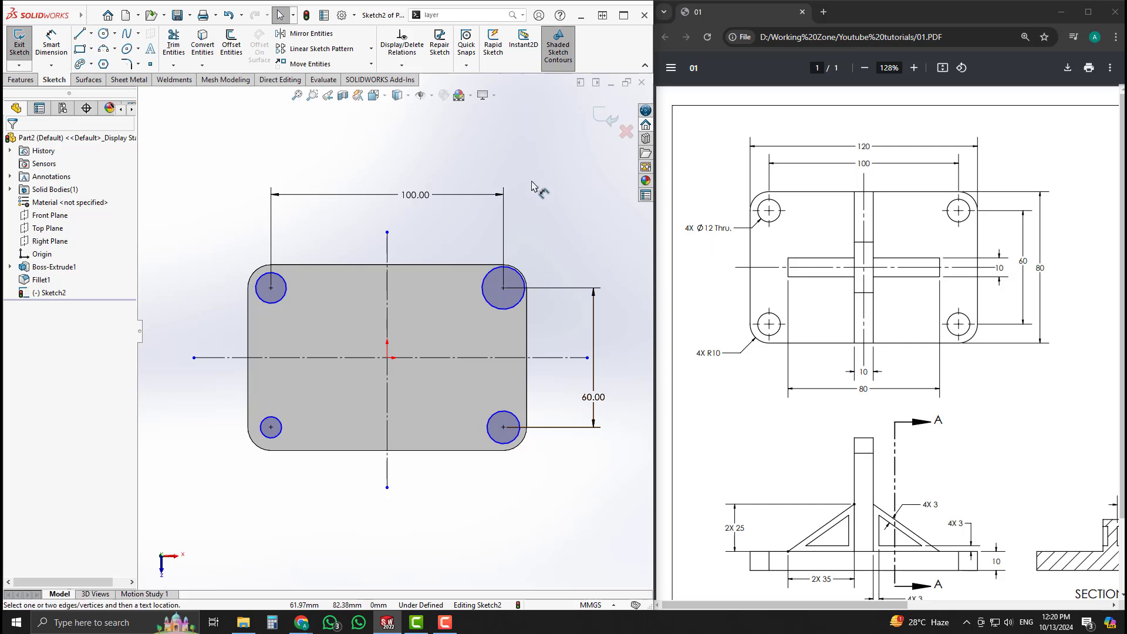
click(525, 285)
click(552, 246)
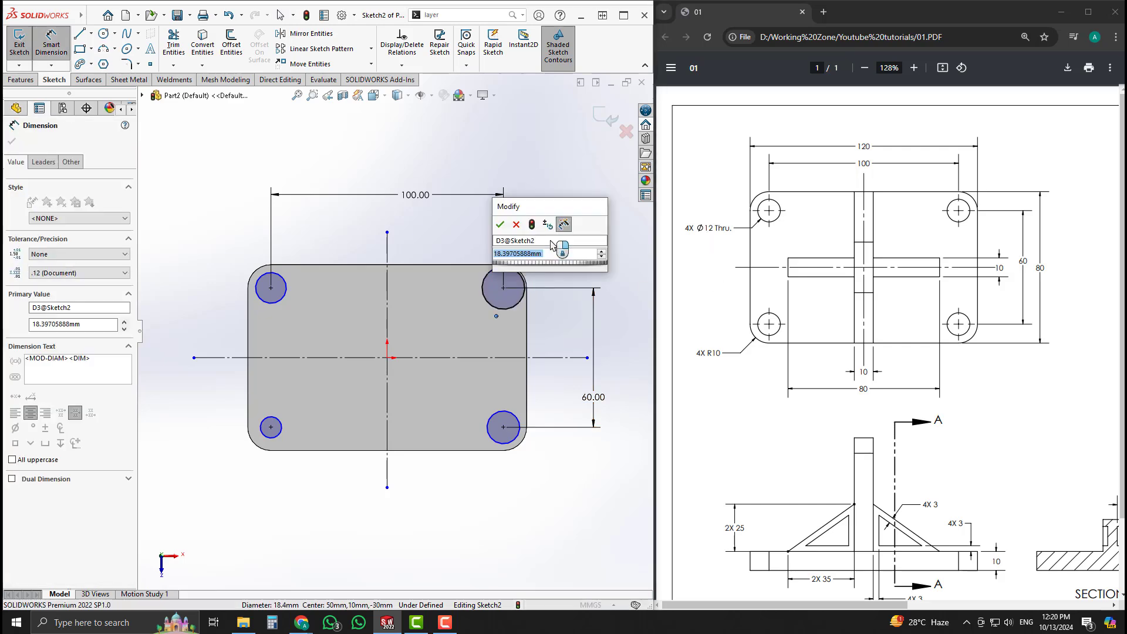
text(12)
key(Return)
key(Escape)
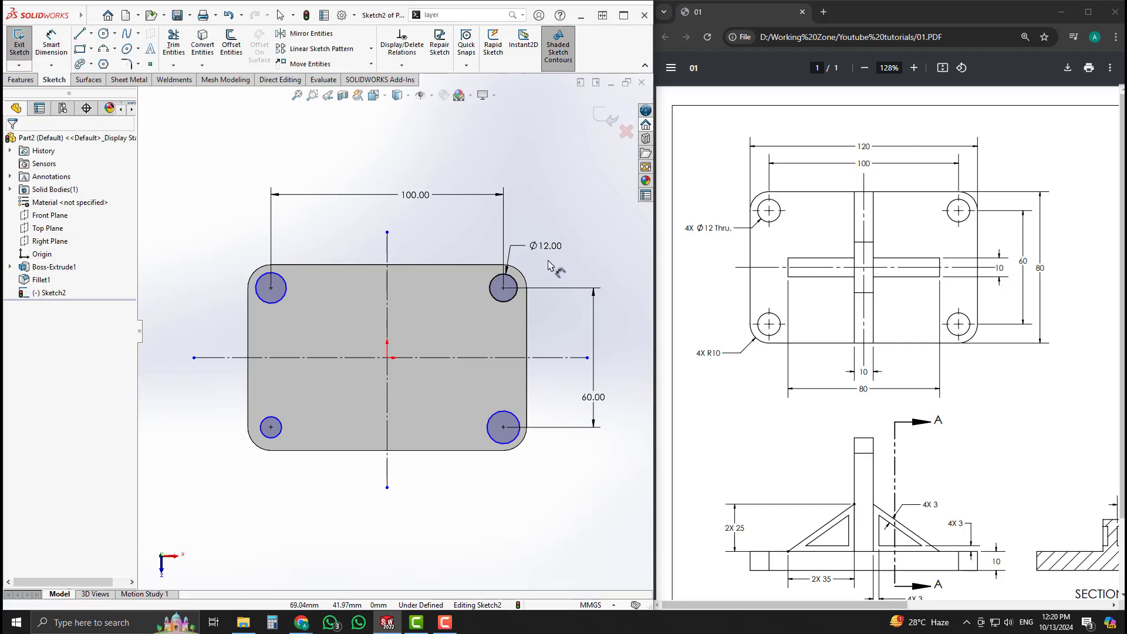
Add an equal relation to all four corner circles.
click(510, 301)
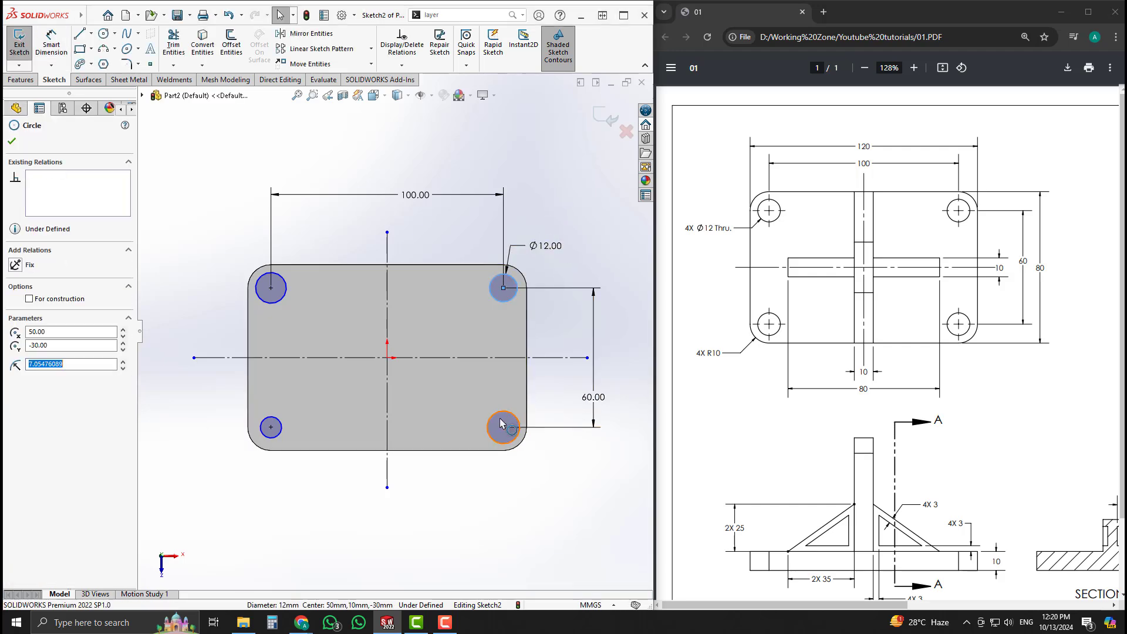
ctrl+click(502, 416)
ctrl+click(281, 423)
ctrl+click(283, 302)
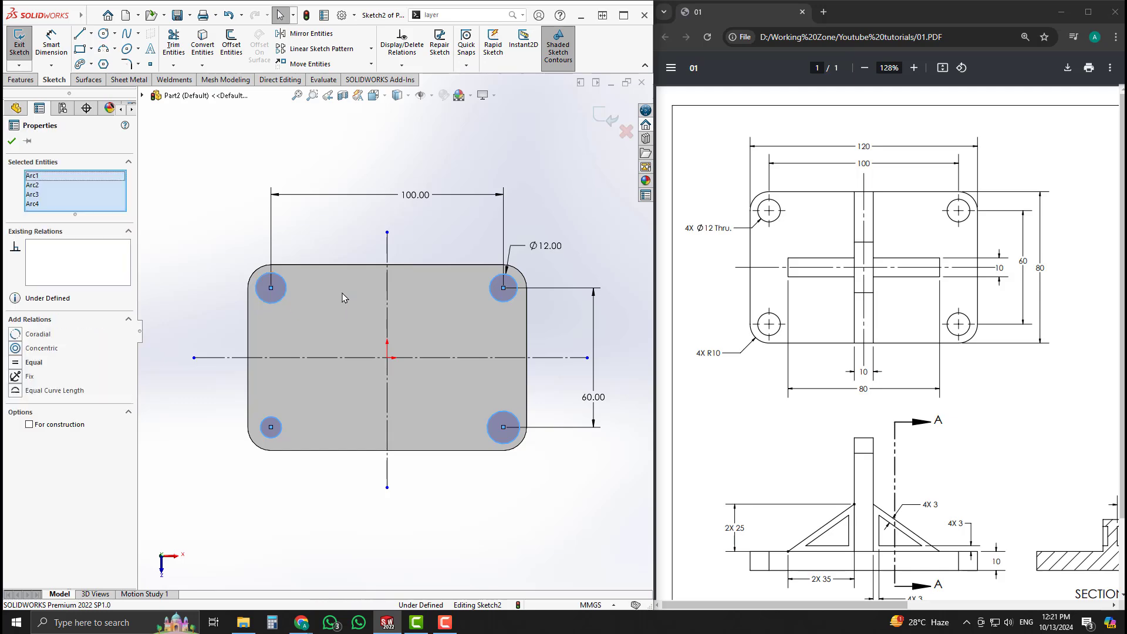
click(360, 252)
key(Escape)
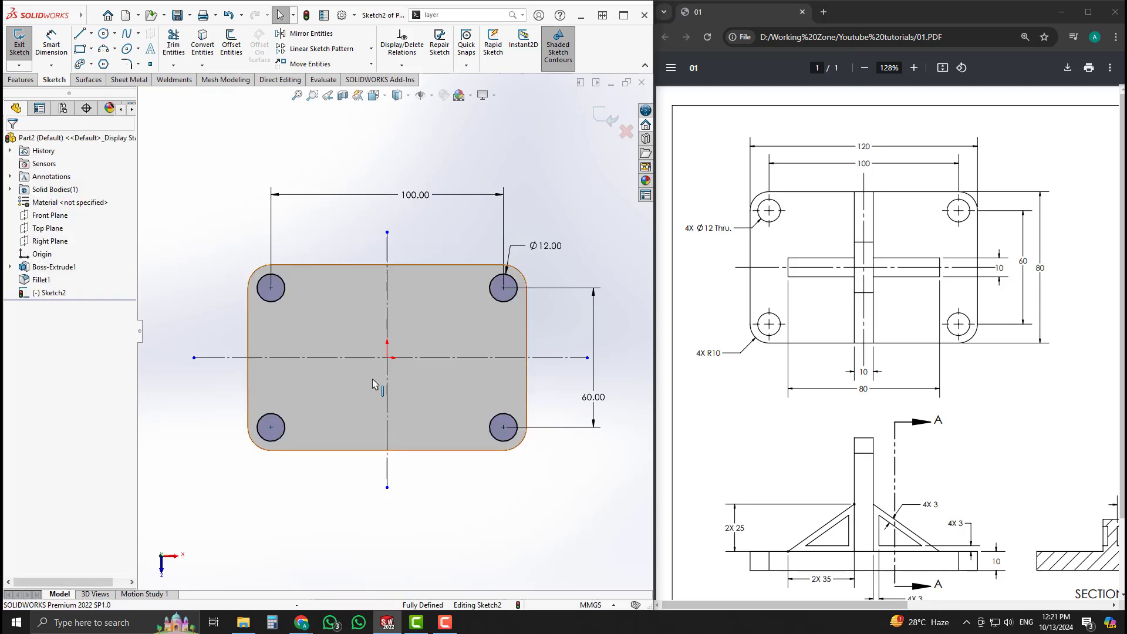
Finish the sketch of the four corner hole circles on the base plate.
key(ctrl+7)
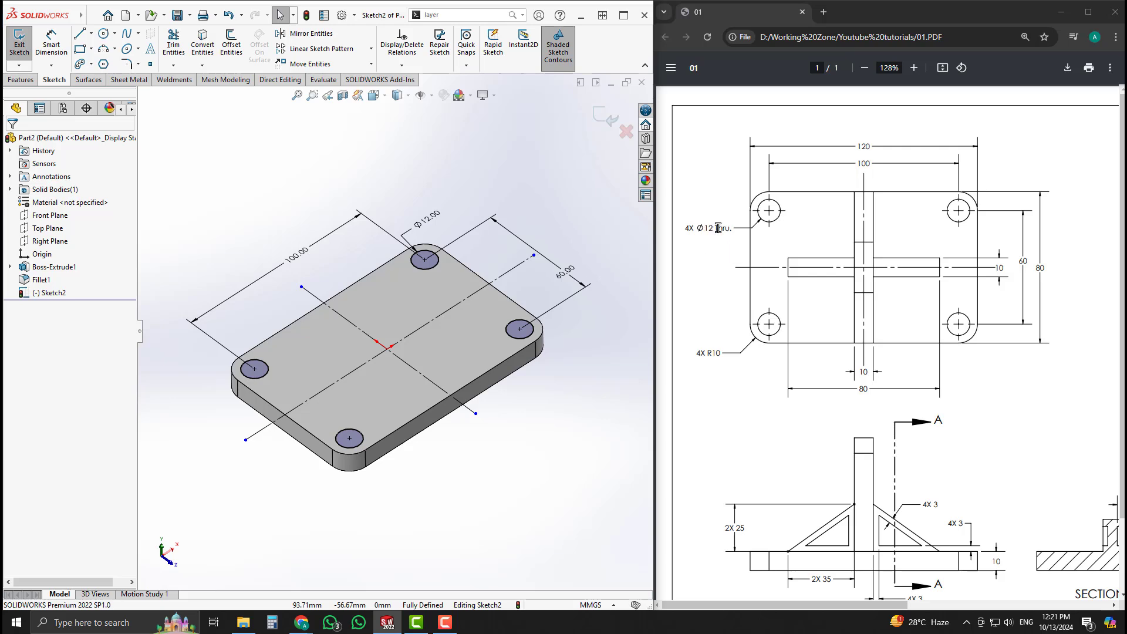
drag(718, 228, 730, 231)
middle_drag(481, 335, 482, 320)
middle_drag(523, 396, 423, 329)
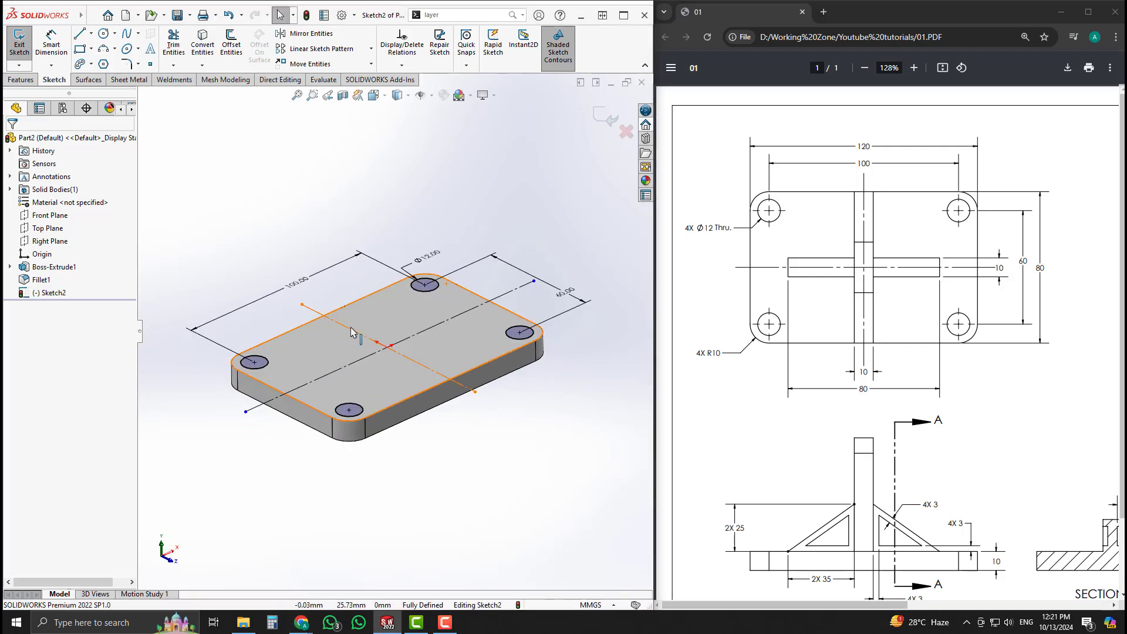
double_click(248, 190)
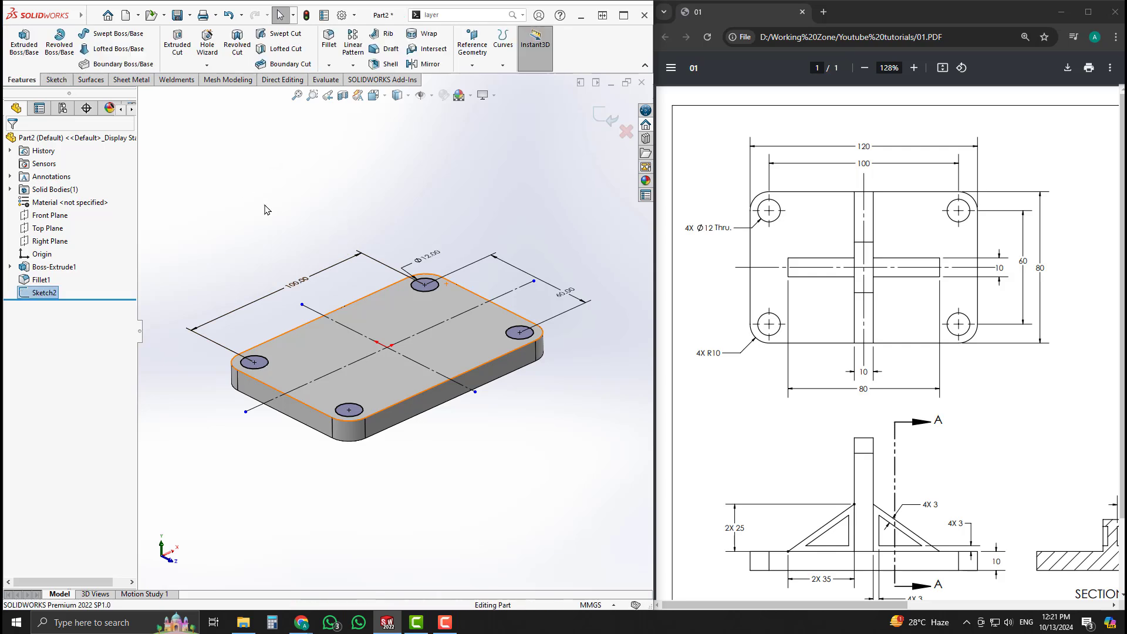
key(s)
click(255, 161)
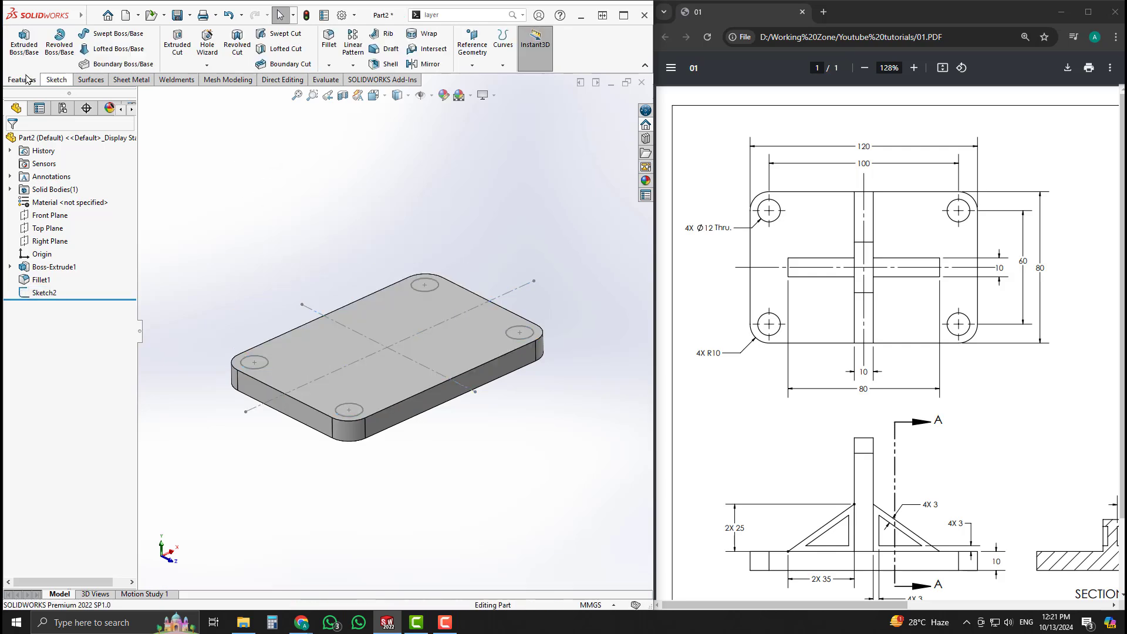
click(177, 47)
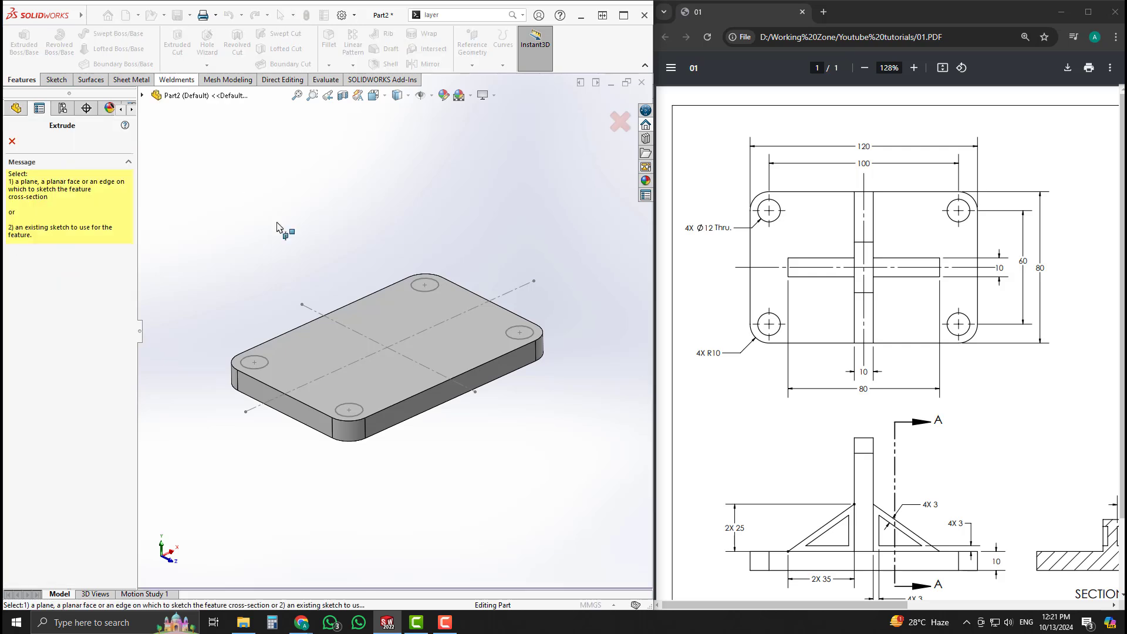
click(254, 366)
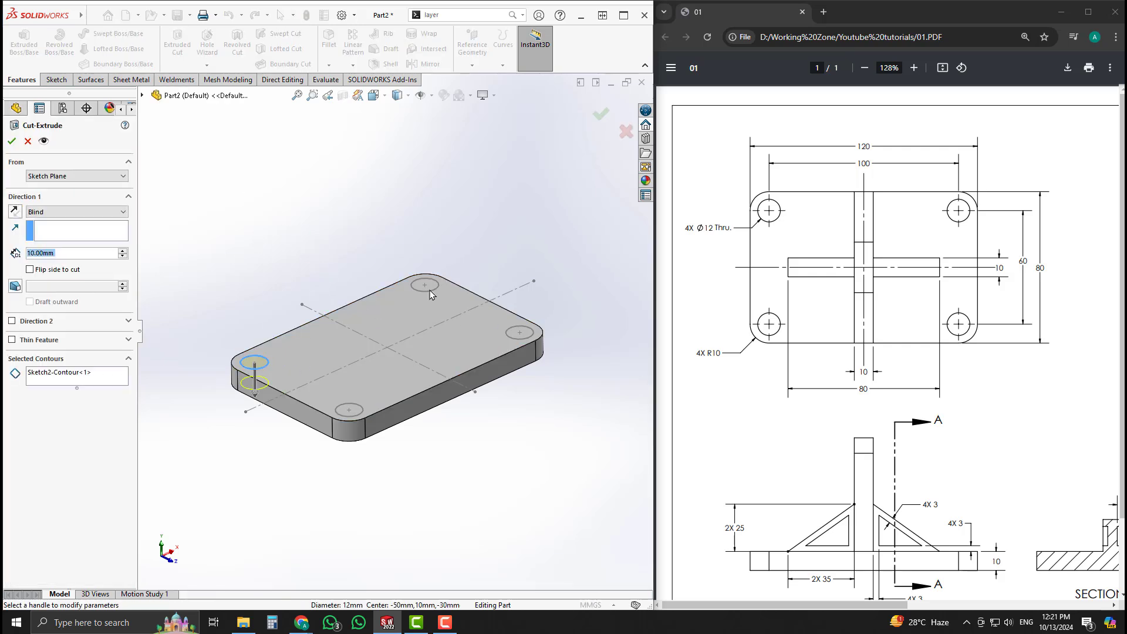
click(27, 141)
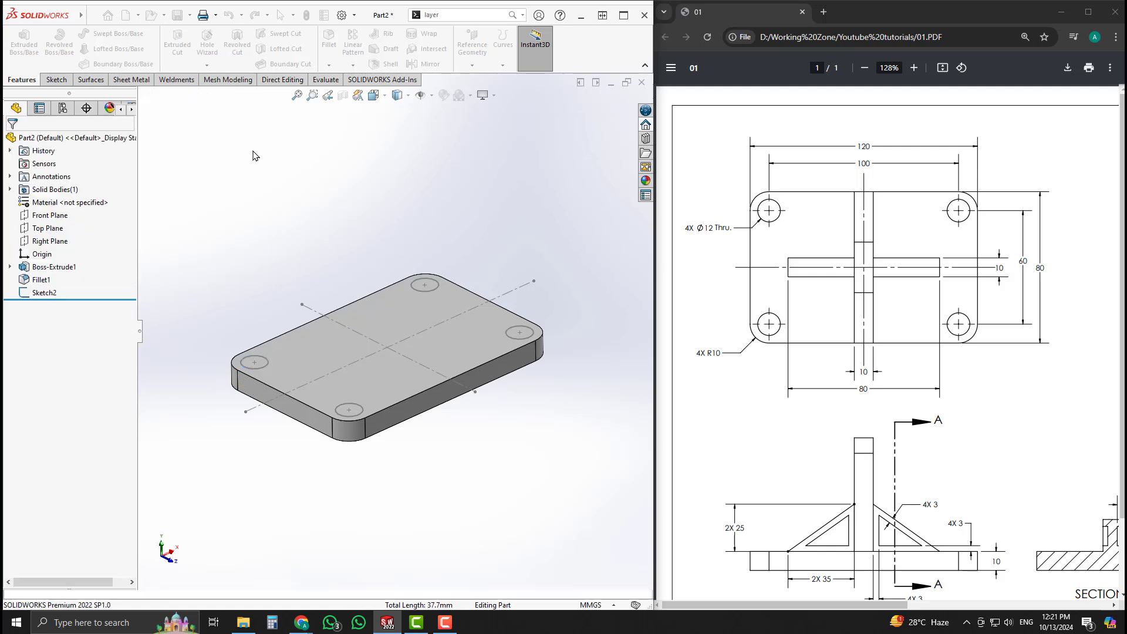
Cut-extrude the sketch with the four corner circles using Through All to make the base plate's holes.
click(89, 291)
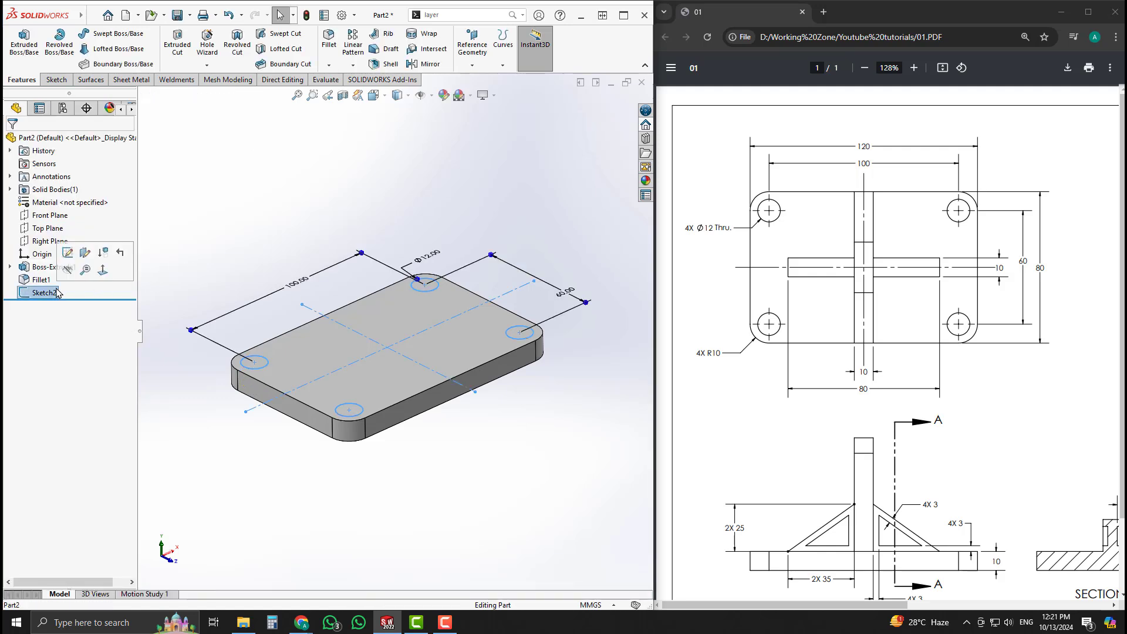
click(177, 43)
click(39, 212)
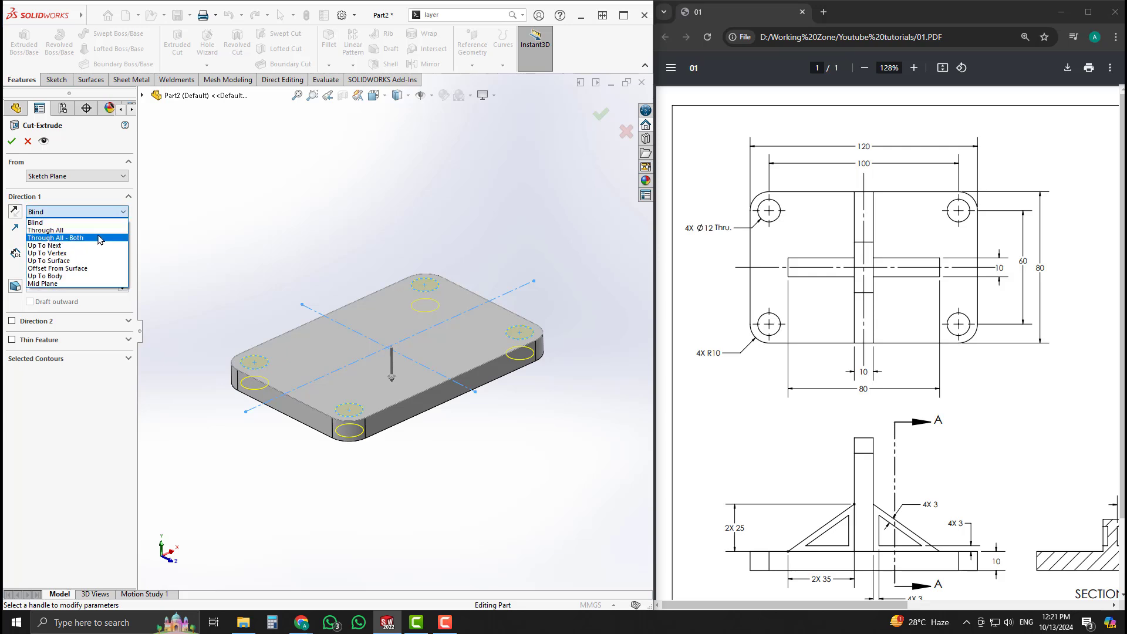
click(47, 228)
click(11, 142)
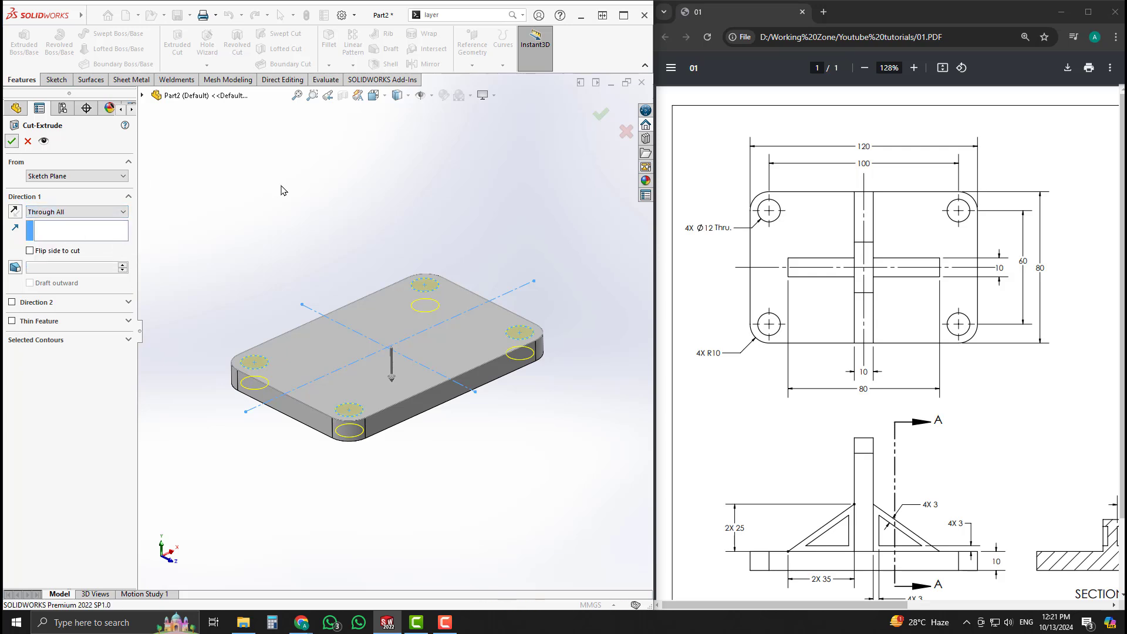
Start a new sketch on the Right Plane for the upright bearing support.
middle_drag(461, 423, 425, 322)
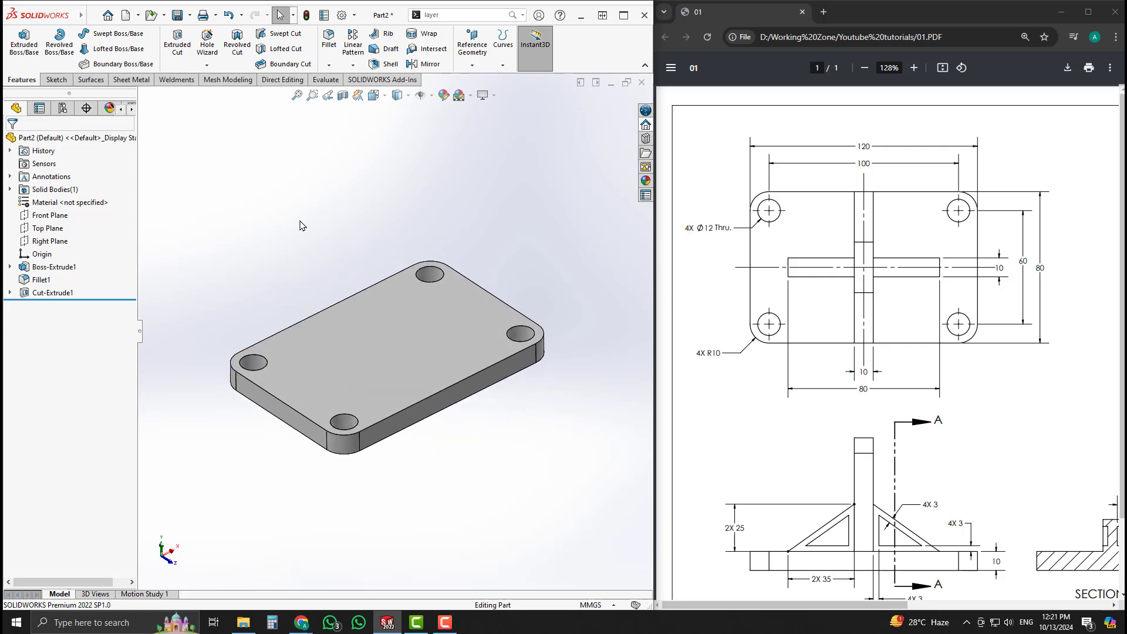
scroll(300, 221, down, 1)
scroll(400, 335, up, 2)
scroll(428, 369, down, 1)
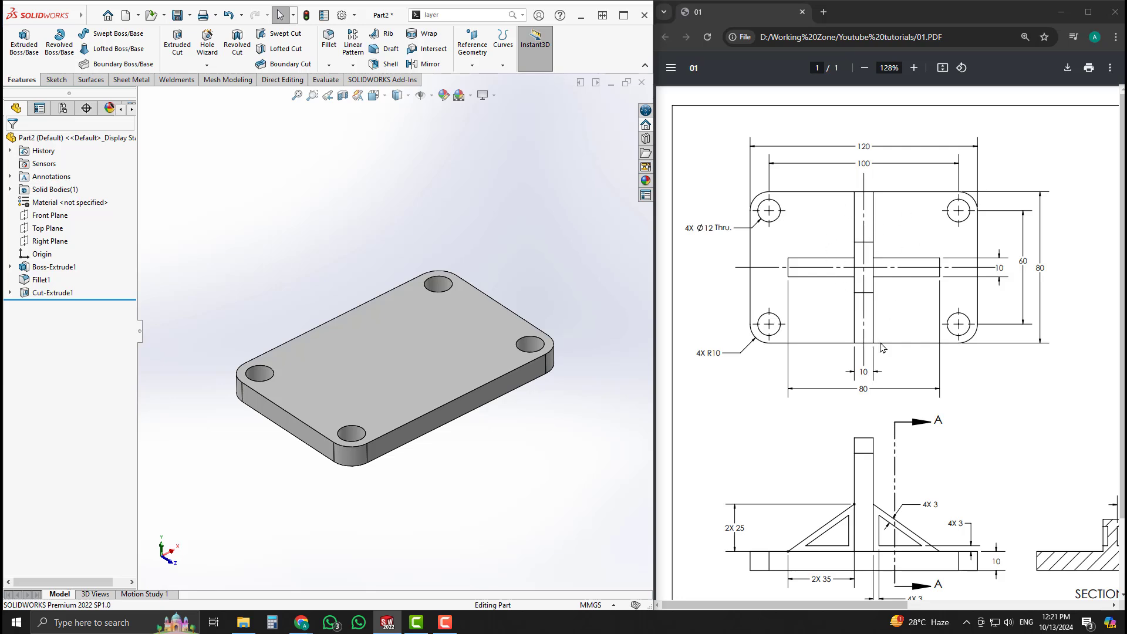
click(864, 374)
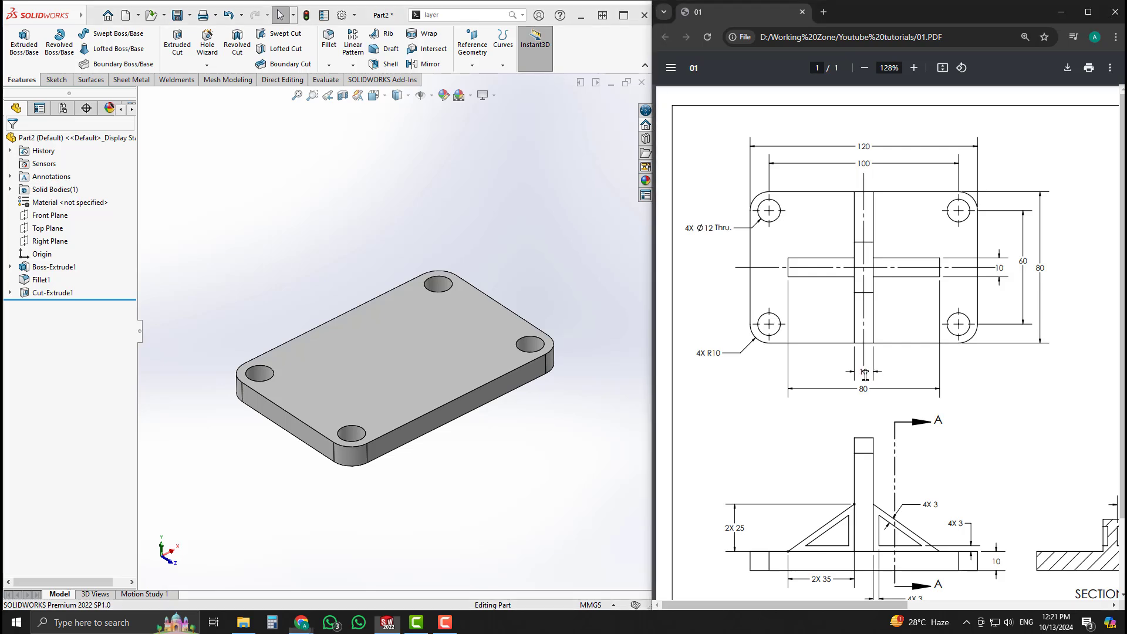
click(411, 217)
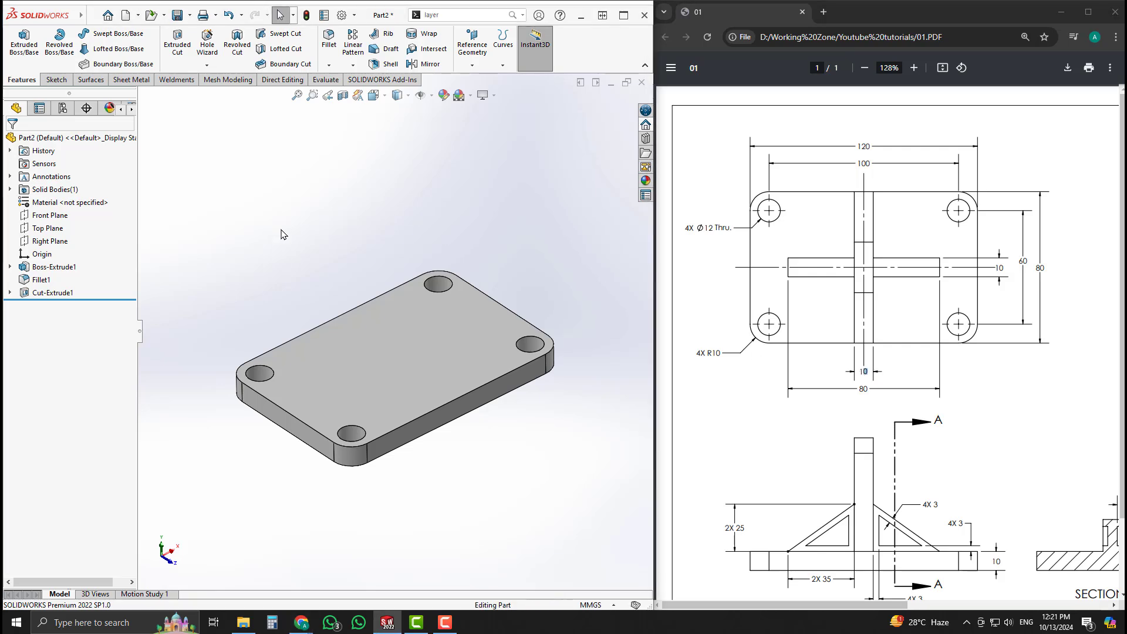
click(50, 241)
click(64, 224)
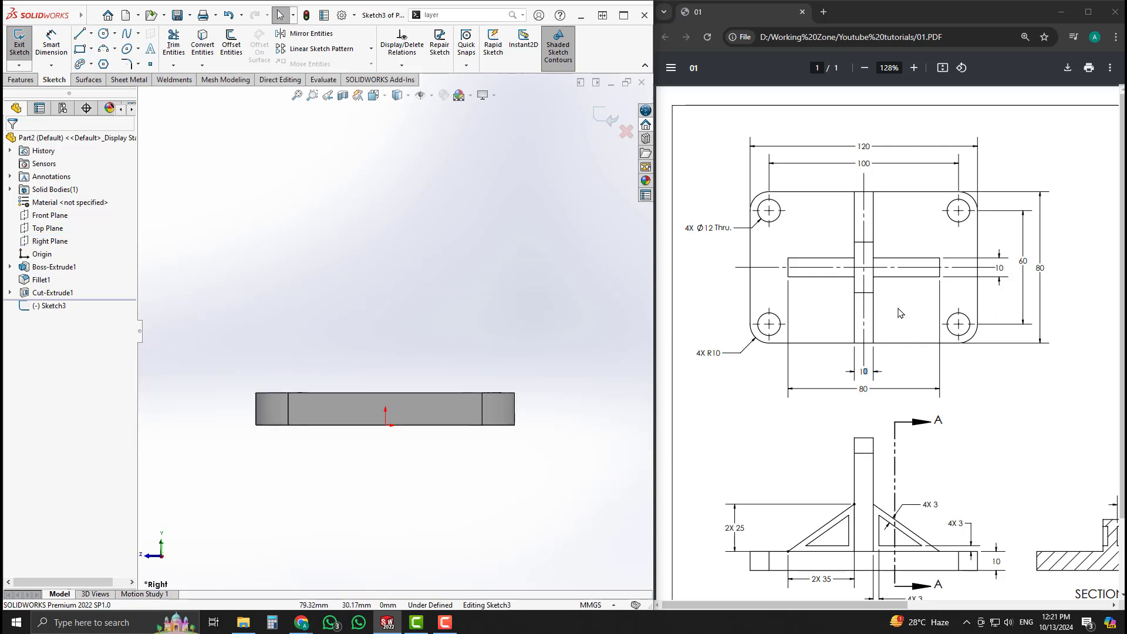
Consult the side view in the PDF drawing and sketch a vertical construction line about 88 mm long upward from the origin.
scroll(901, 313, right, 5)
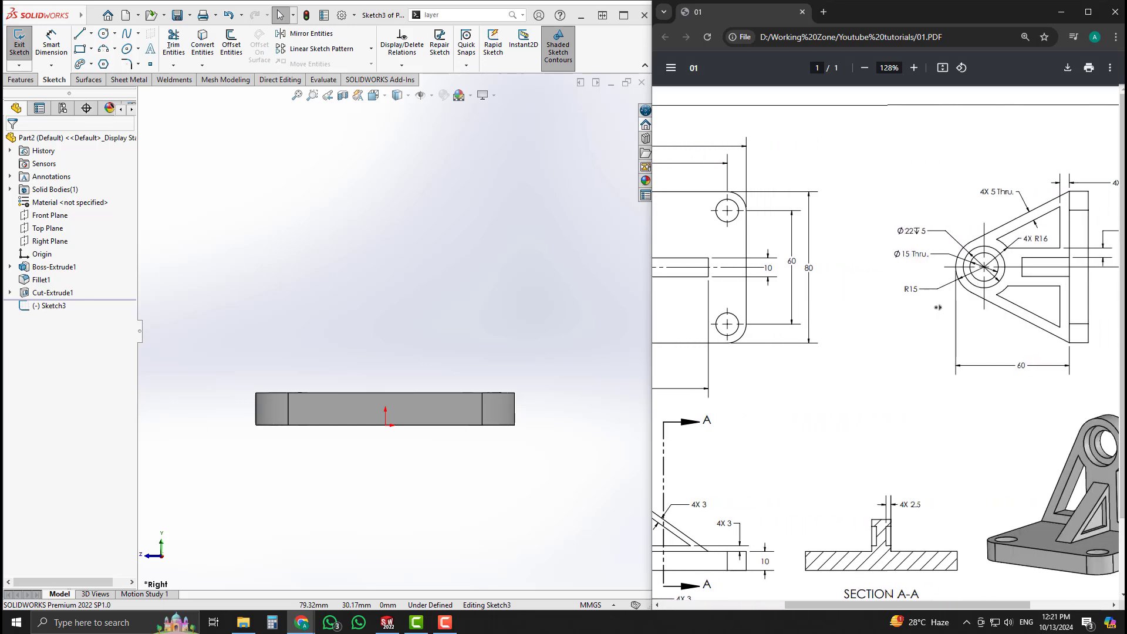
scroll(938, 307, right, 2)
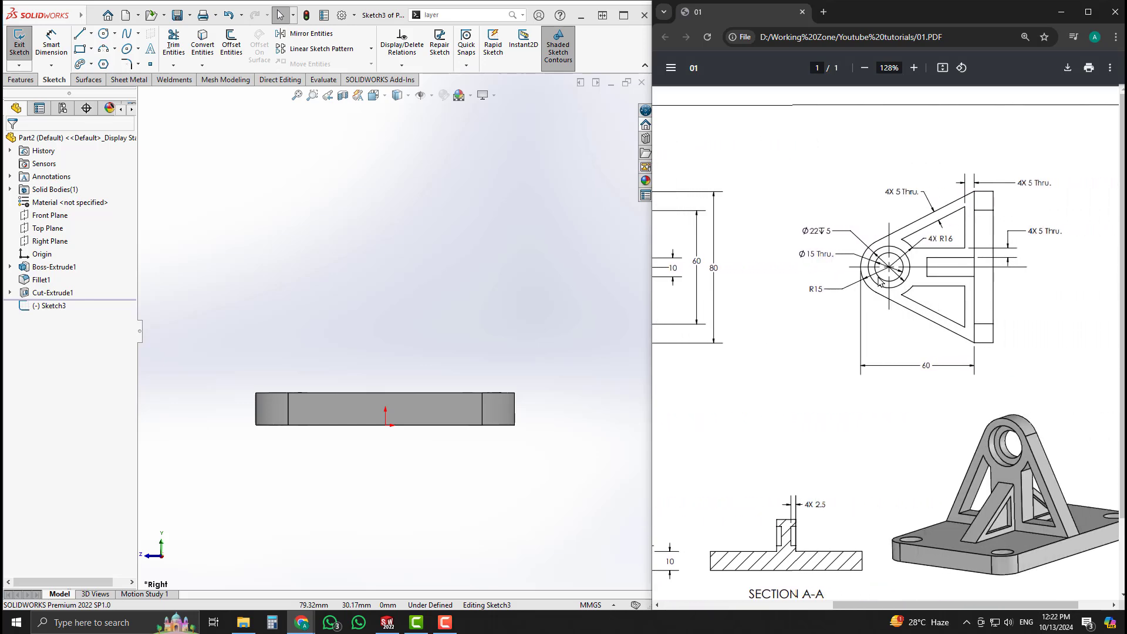
ctrl+scroll(880, 283, up, 4)
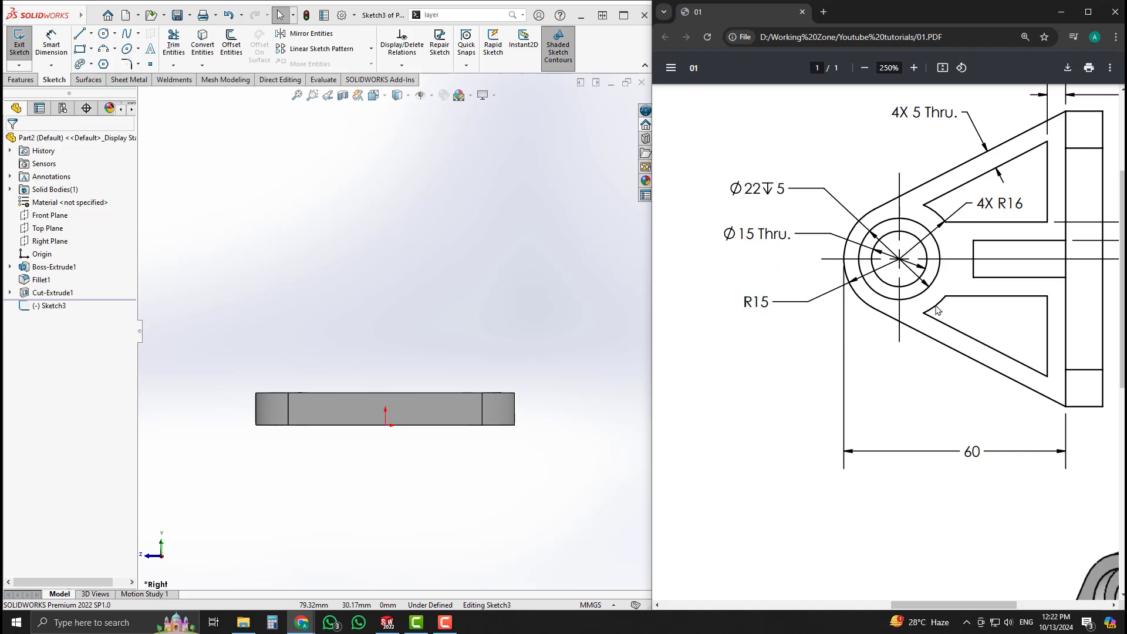
ctrl+scroll(938, 310, down, 2)
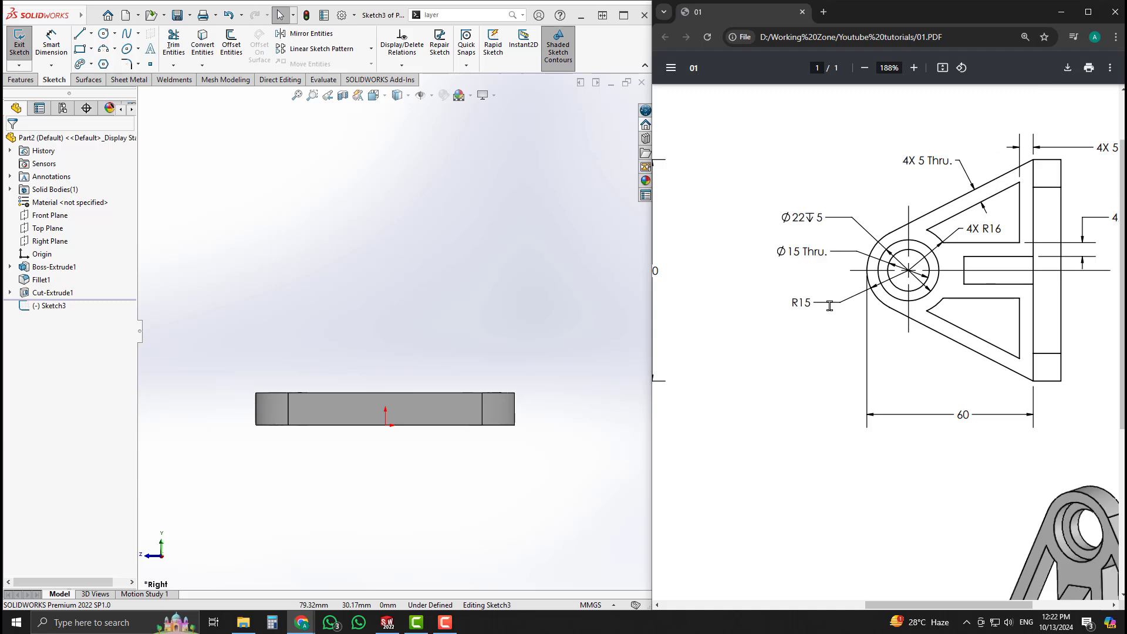
click(340, 291)
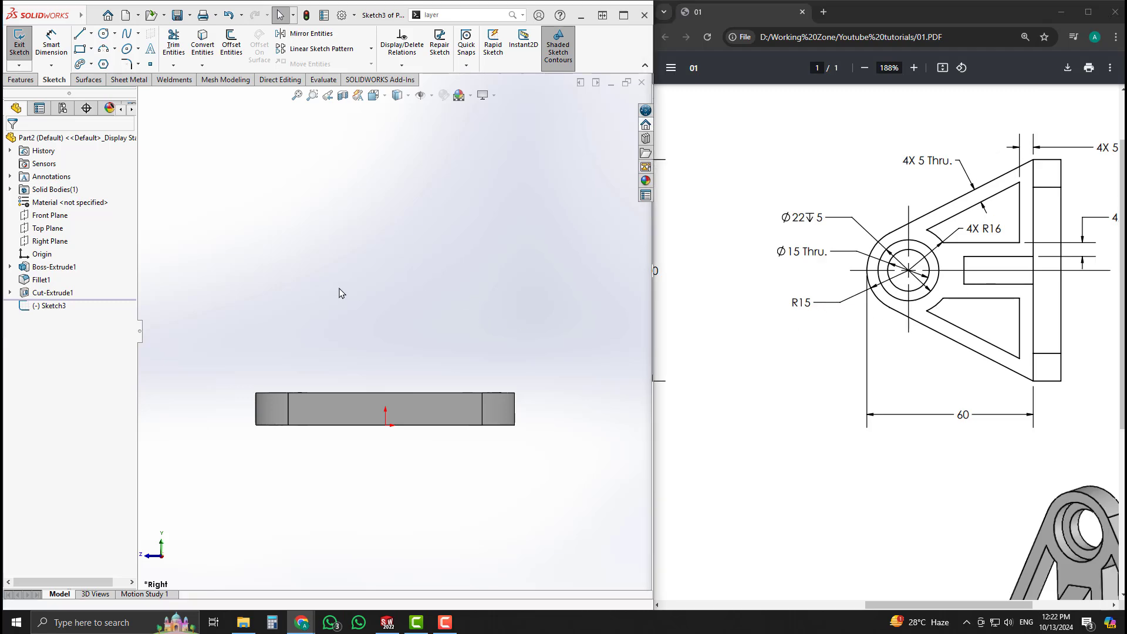
key(l)
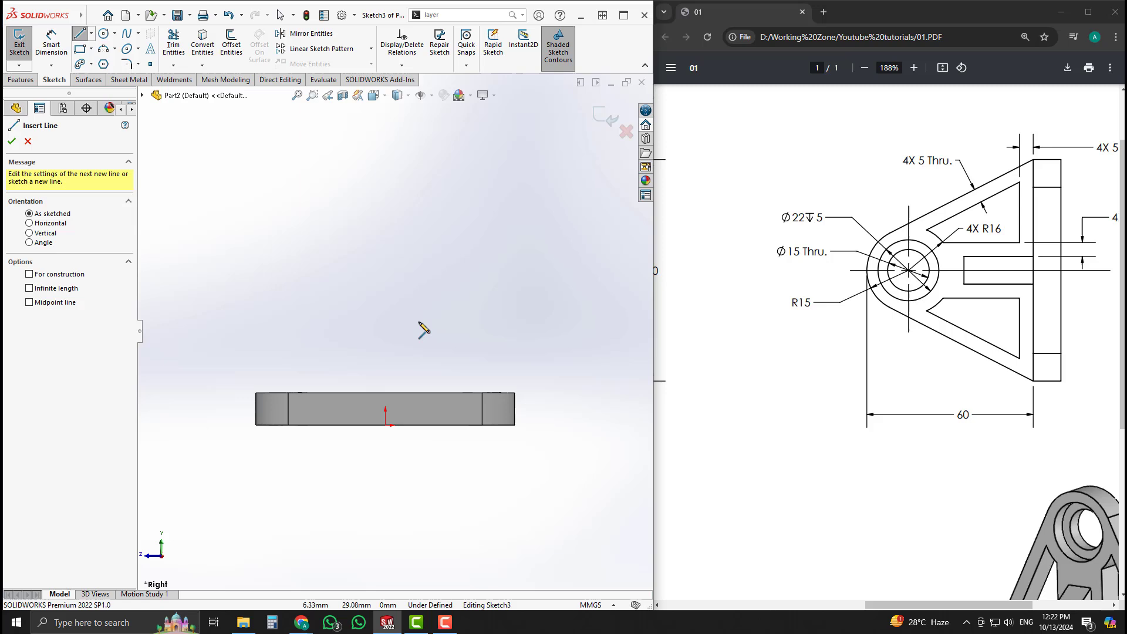
click(385, 424)
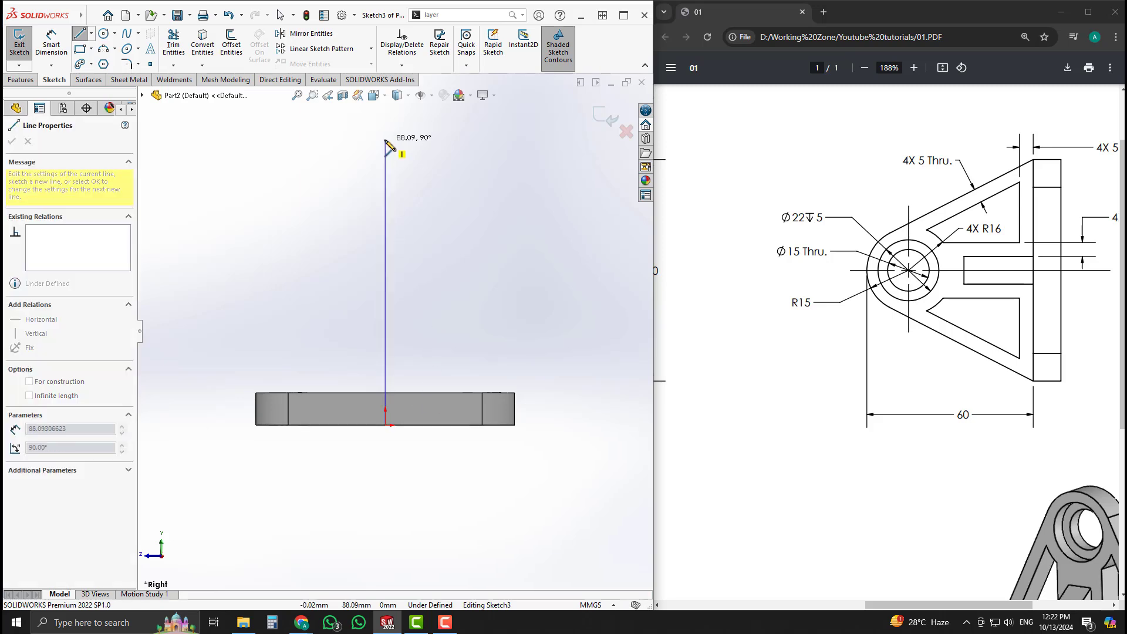
click(385, 139)
key(Escape)
click(386, 180)
click(426, 146)
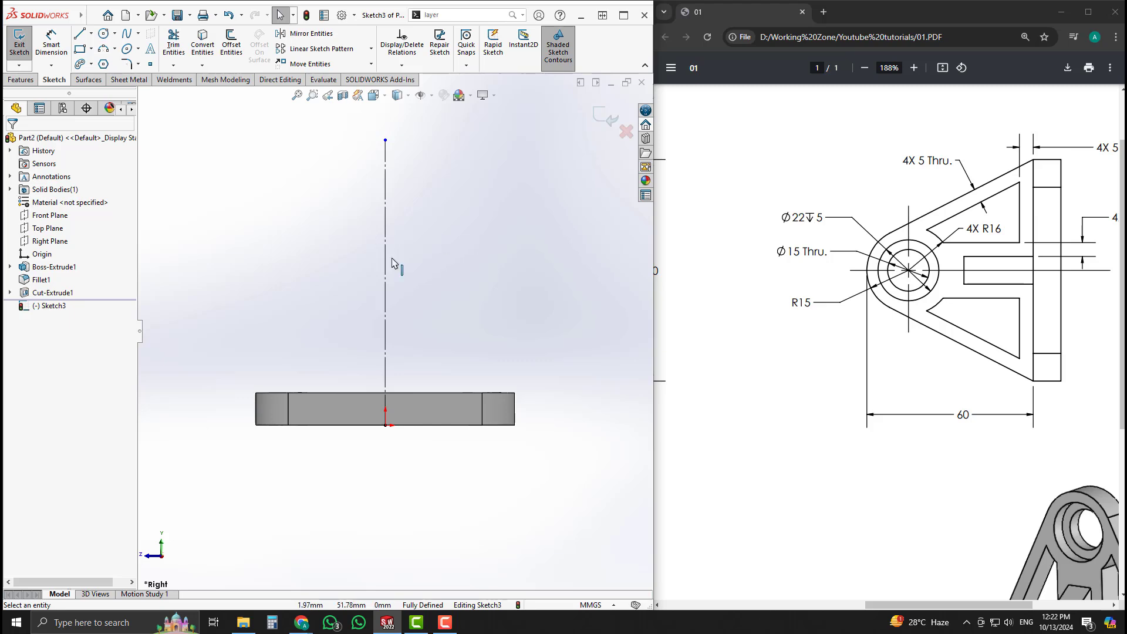
Sketch a circle centered on the construction line about 72 mm above the origin and set its diameter to 30 mm.
key(c)
click(385, 194)
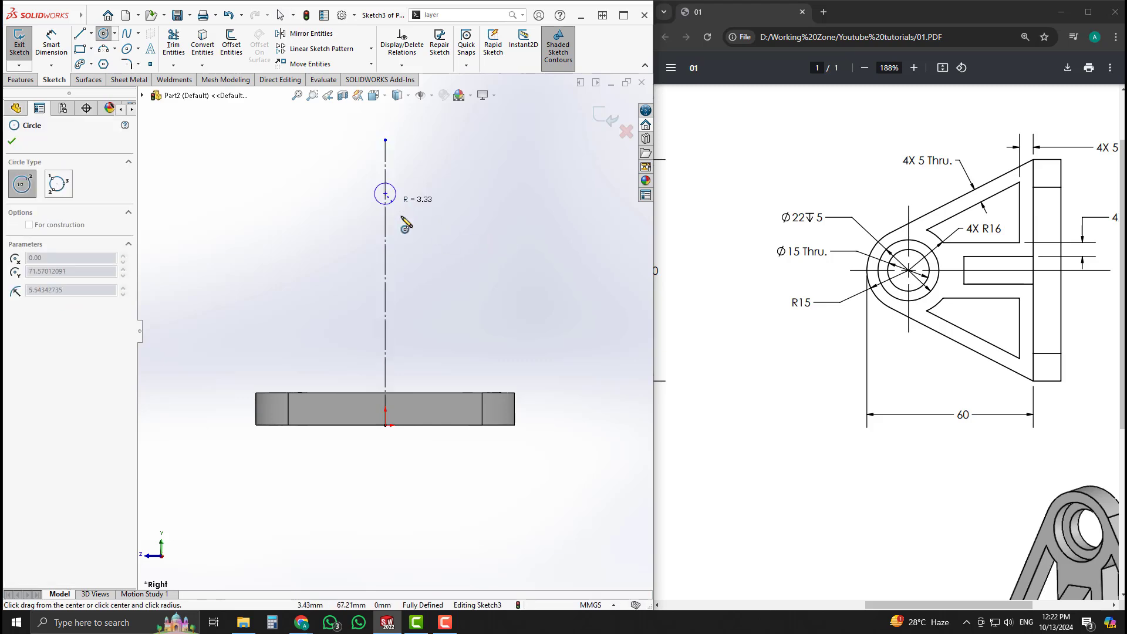
click(417, 225)
key(Escape)
key(d)
click(428, 180)
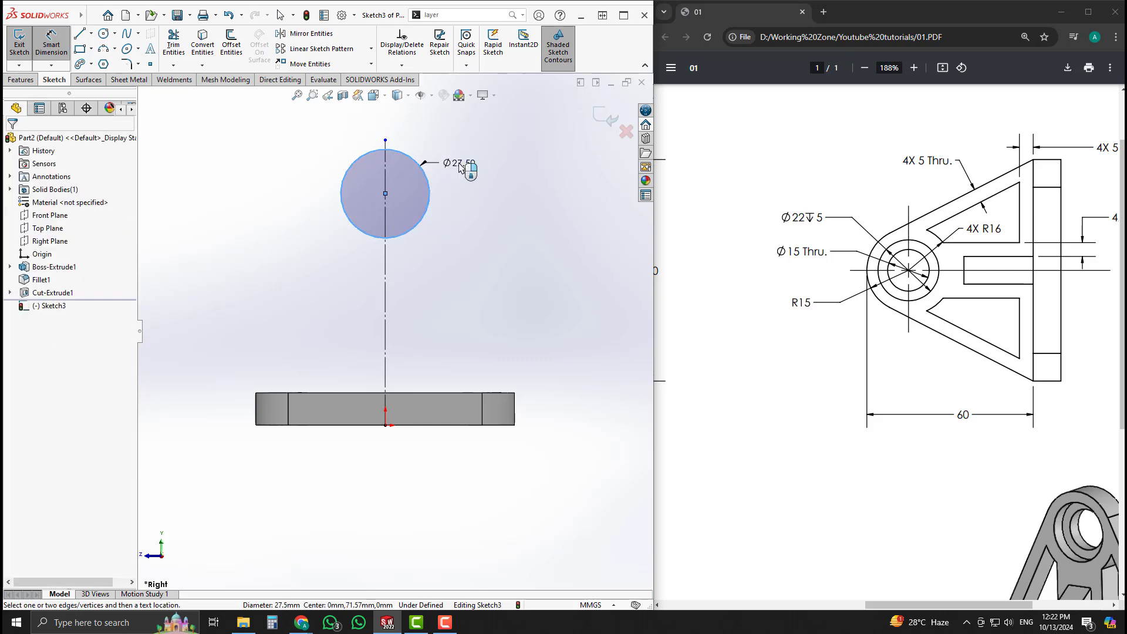
click(464, 159)
text(30)
key(Return)
key(Escape)
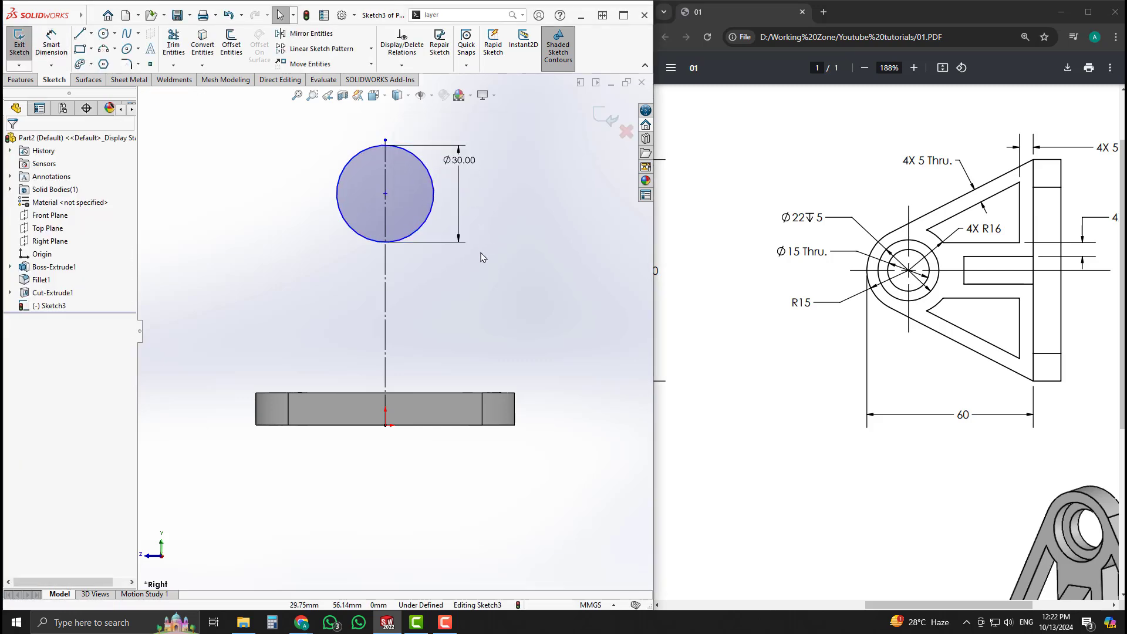
Sketch a slanted line from the base plate's upper left corner to the left side of the 30 mm circle.
key(l)
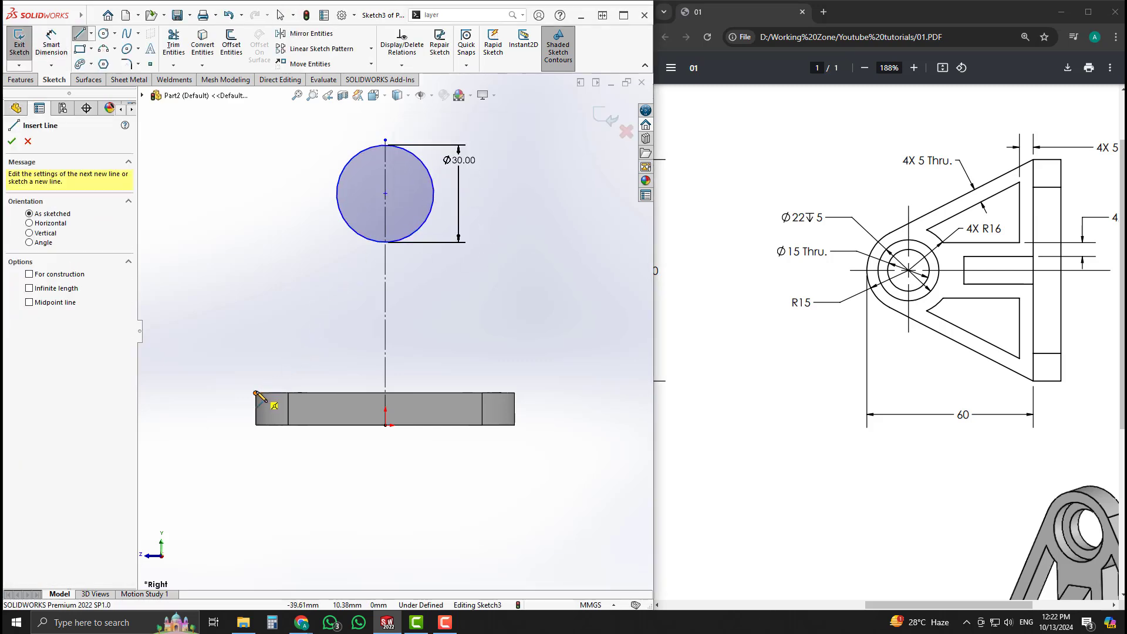
click(257, 394)
click(341, 176)
key(Escape)
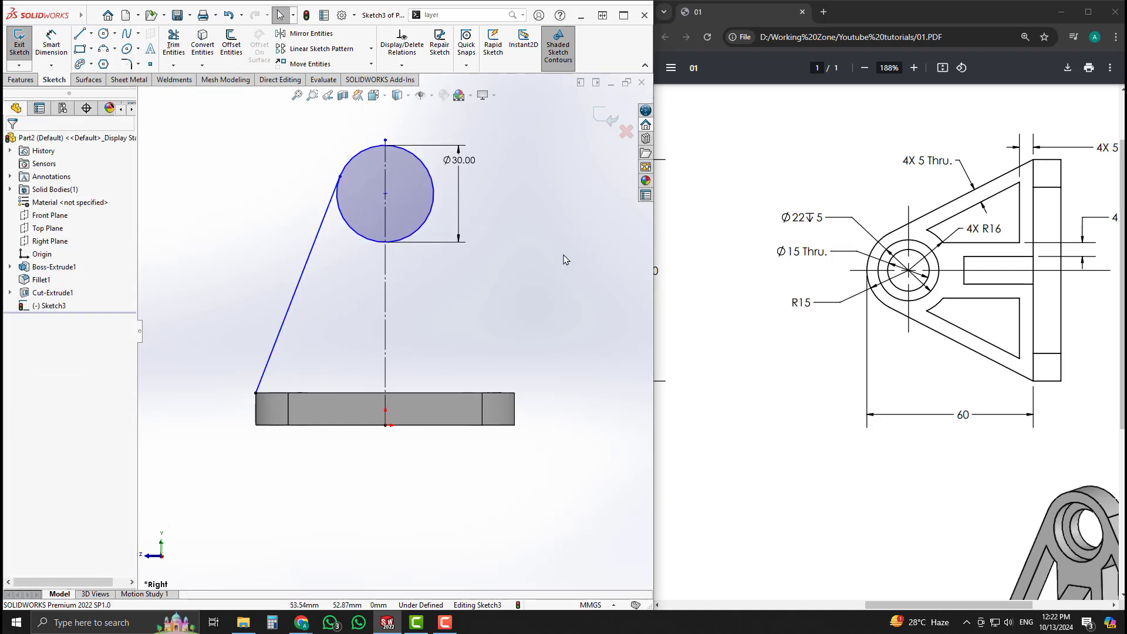
Sketch a slanted line from the right side of the 30 mm circle to the base plate's upper right corner.
key(l)
click(435, 191)
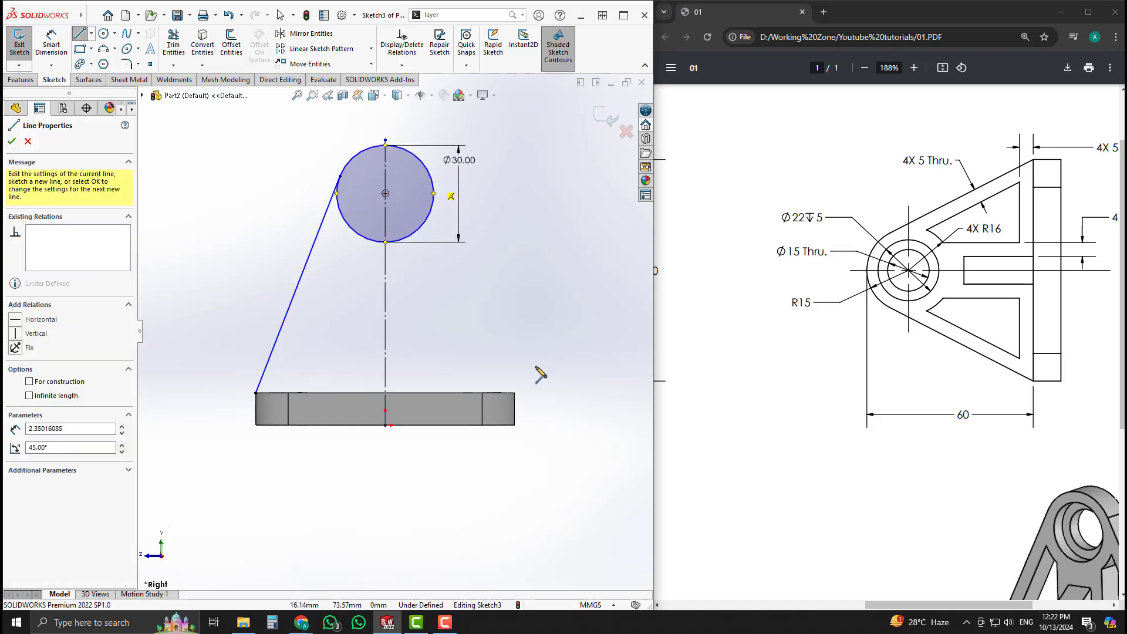
click(515, 393)
key(Escape)
Make both slanted lines tangent to the 30 mm circle.
click(479, 300)
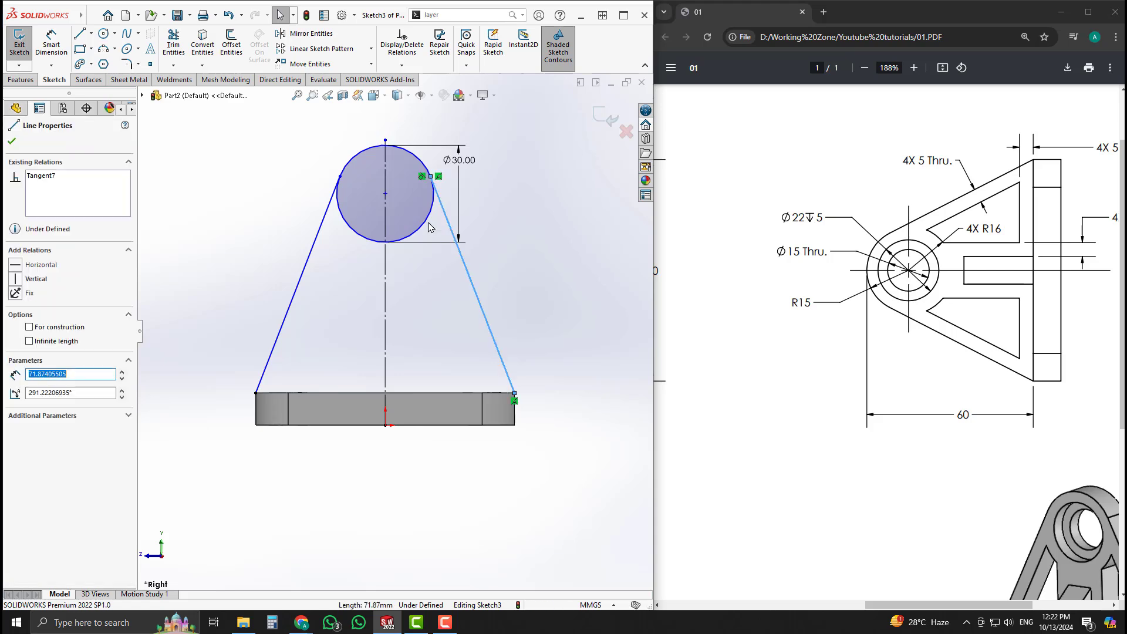
ctrl+click(428, 221)
click(481, 188)
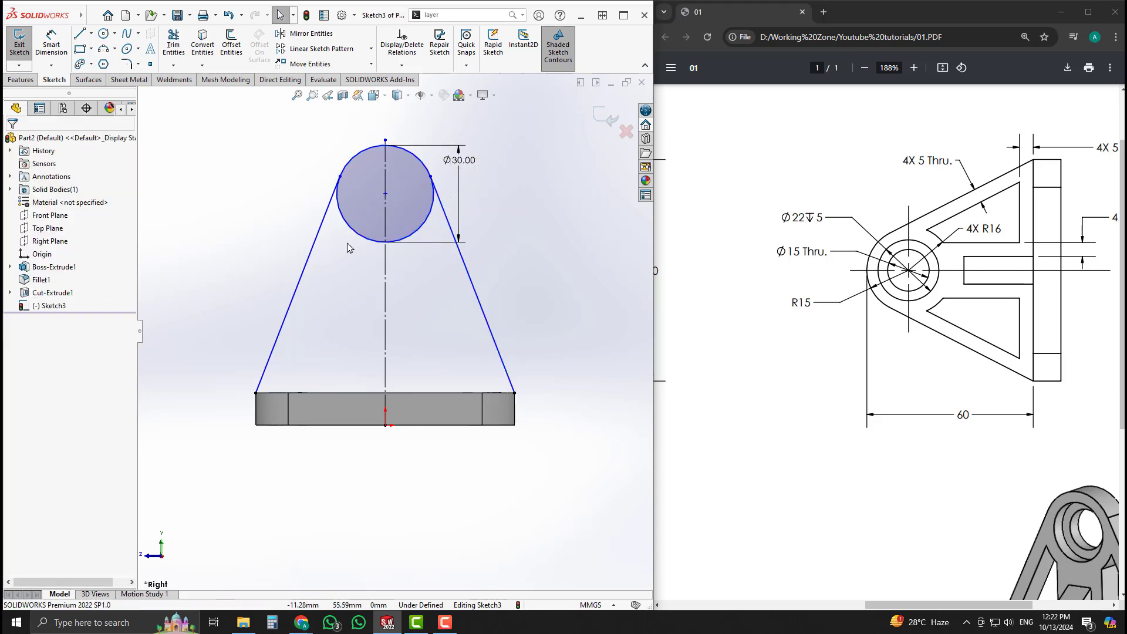
click(363, 236)
ctrl+click(329, 206)
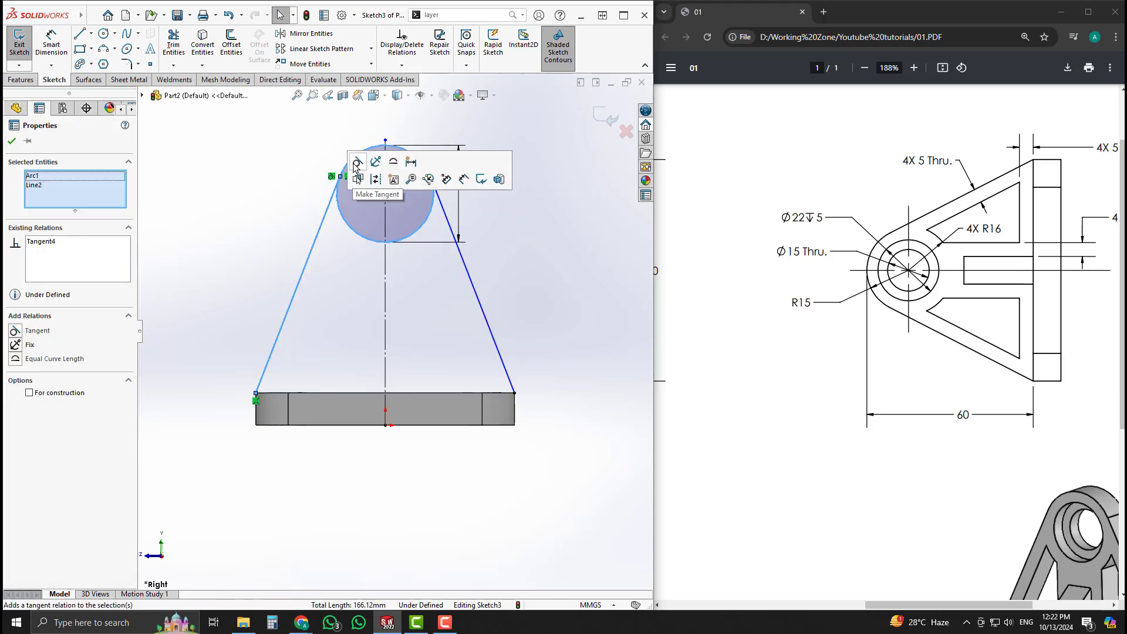
click(357, 165)
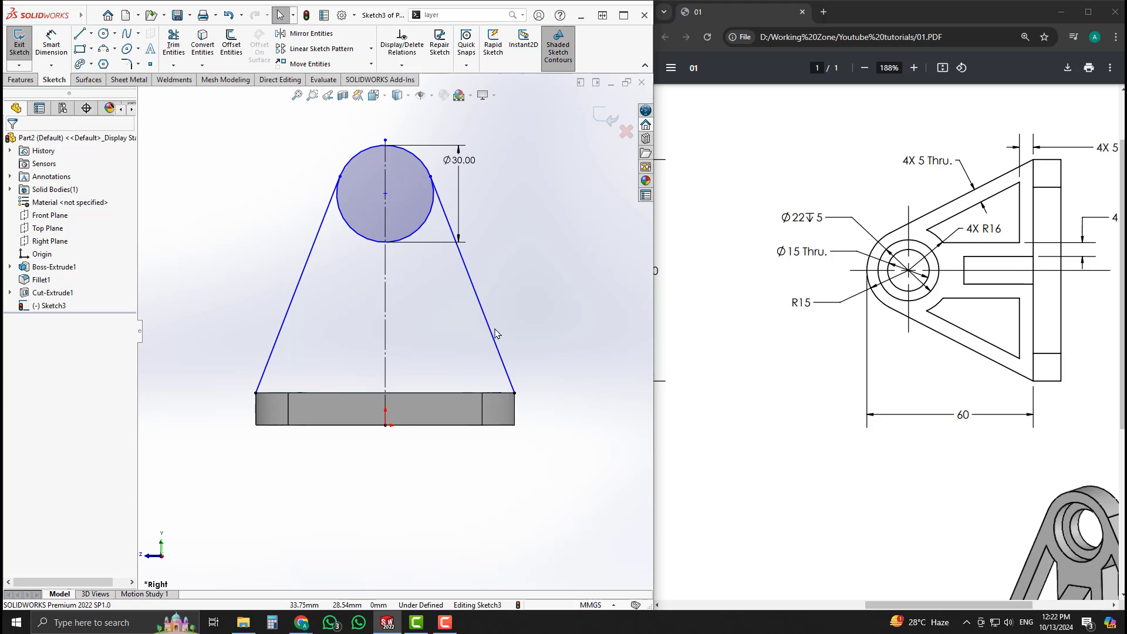
Dimension the circle's height above the base plate's top edge using the Max arc condition, and set it to 60 mm.
right_drag(552, 324, 543, 276)
click(426, 162)
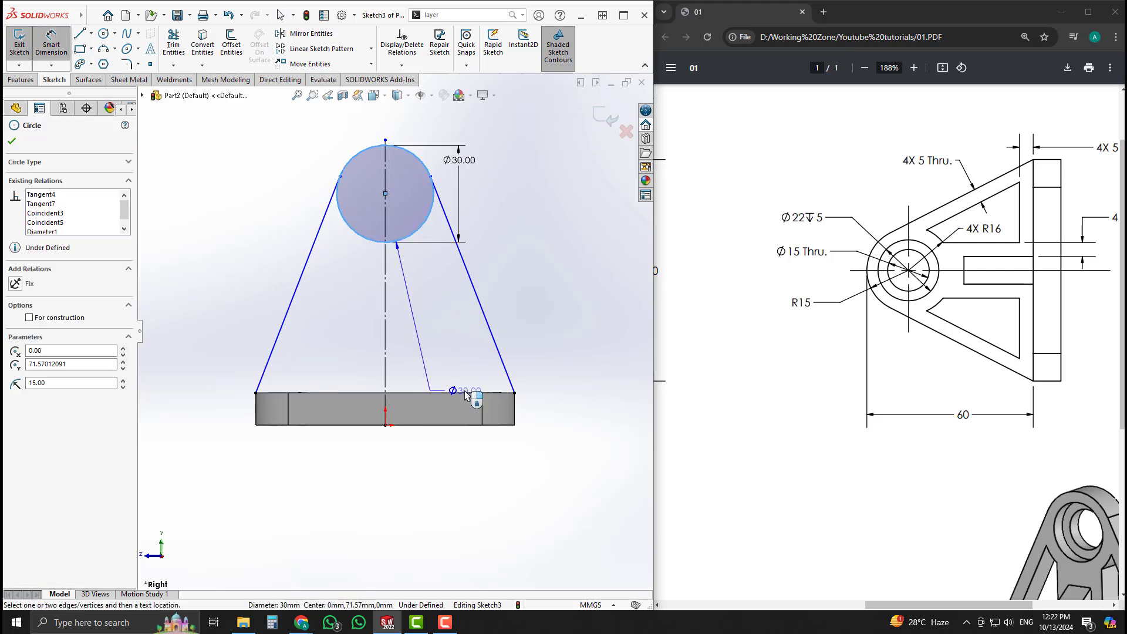
click(468, 393)
click(556, 287)
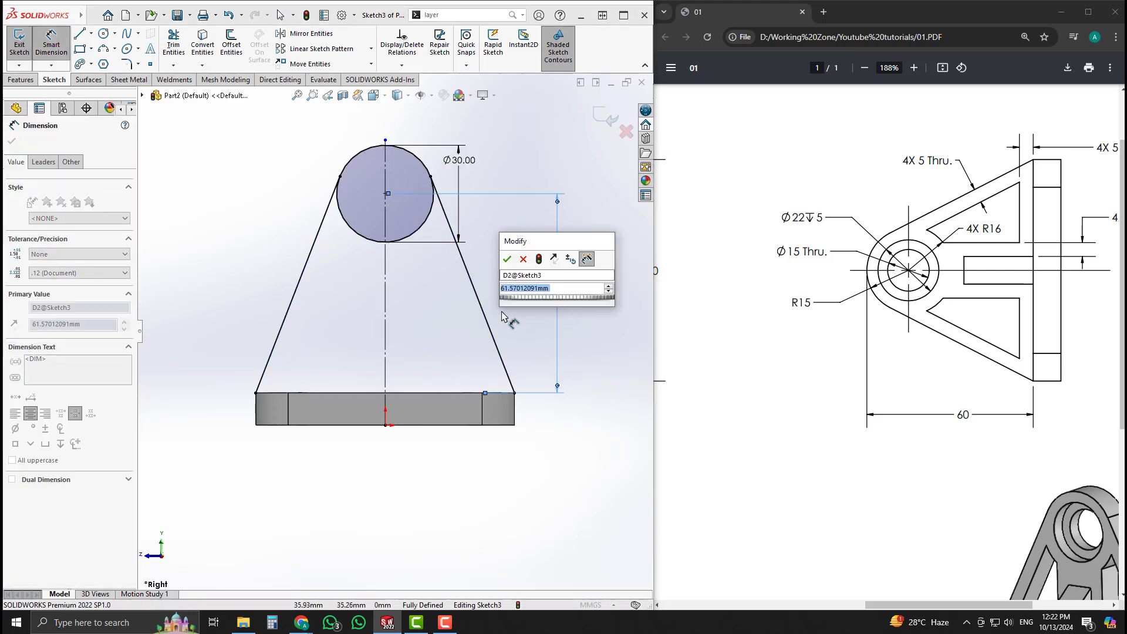
click(508, 259)
click(42, 162)
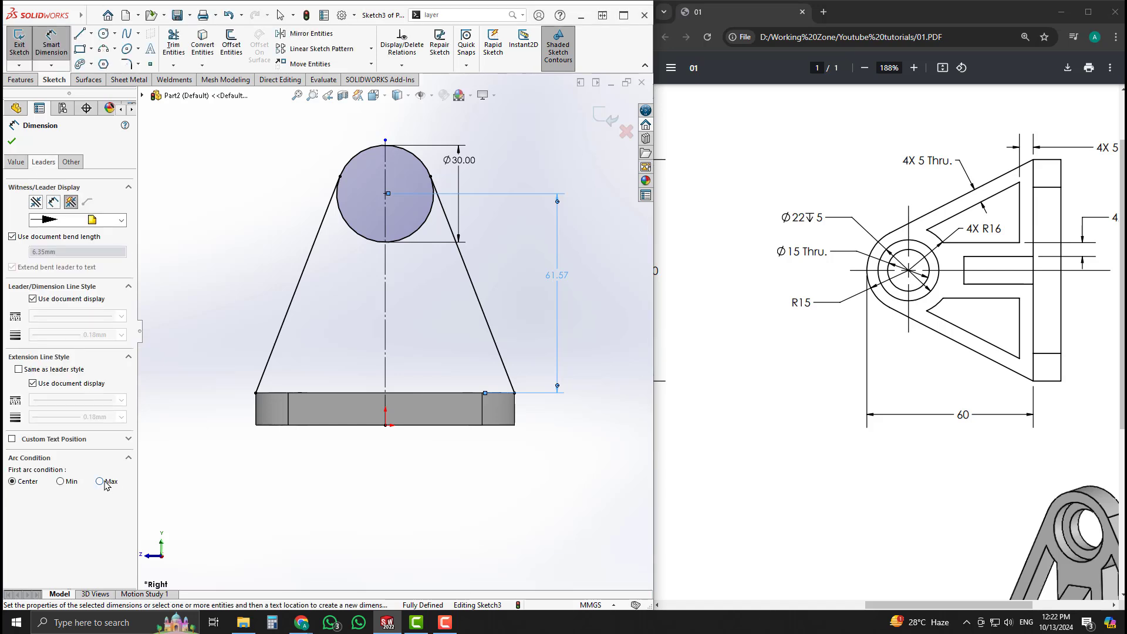
click(100, 482)
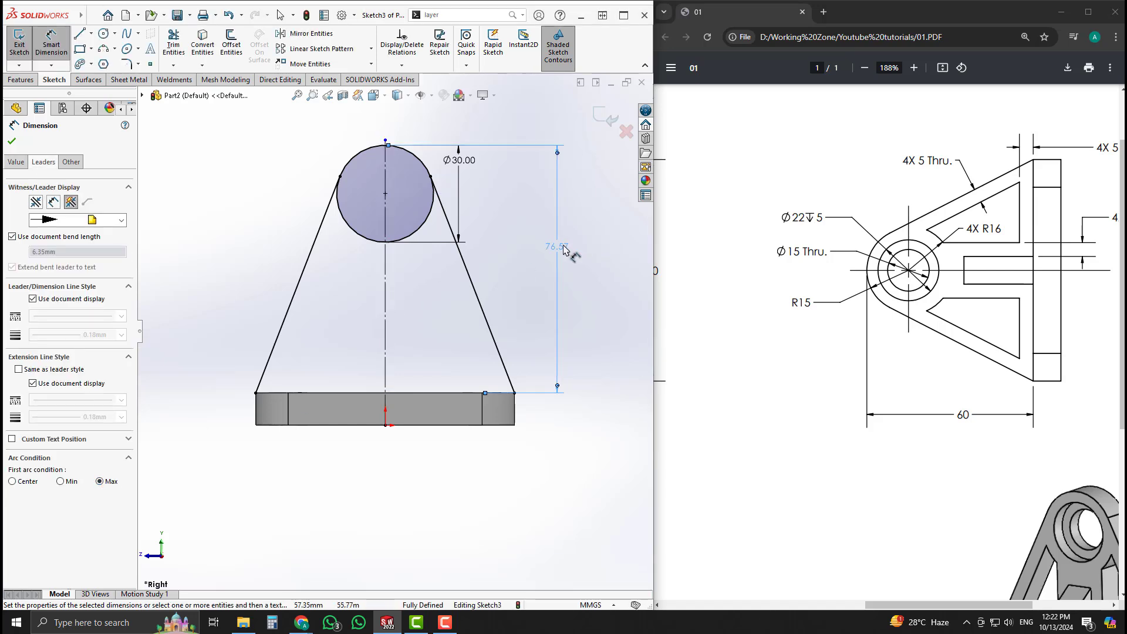
double_click(561, 247)
text(60)
key(Return)
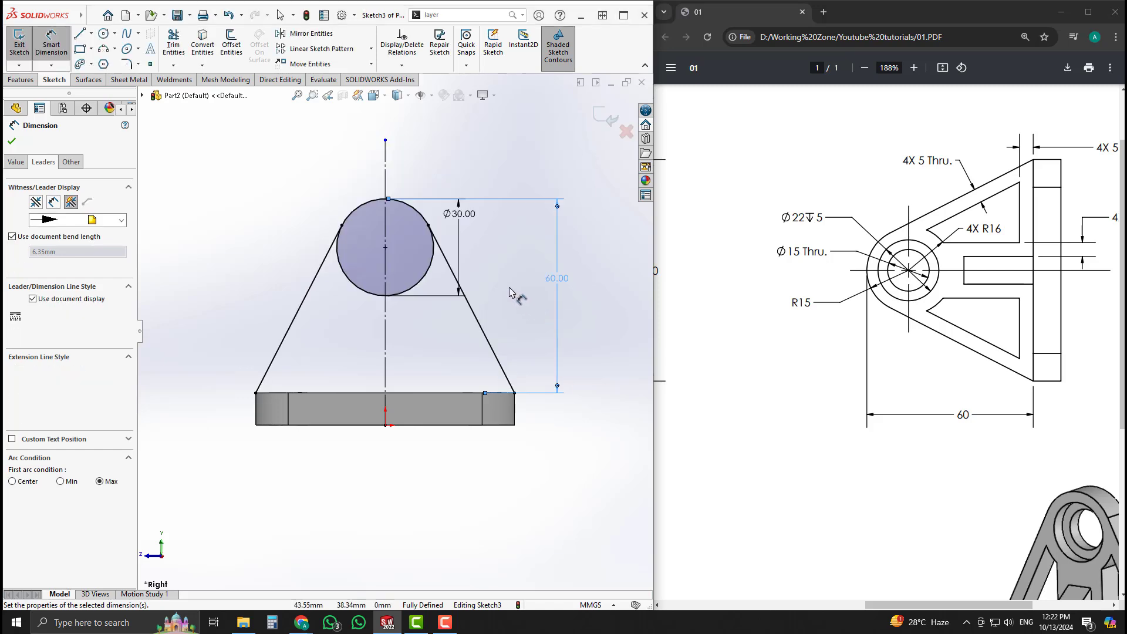
click(511, 297)
Trim away the lower part of the circle between the two slanted lines, leaving only the rounded top arc.
scroll(376, 307, up, 1)
scroll(373, 299, down, 2)
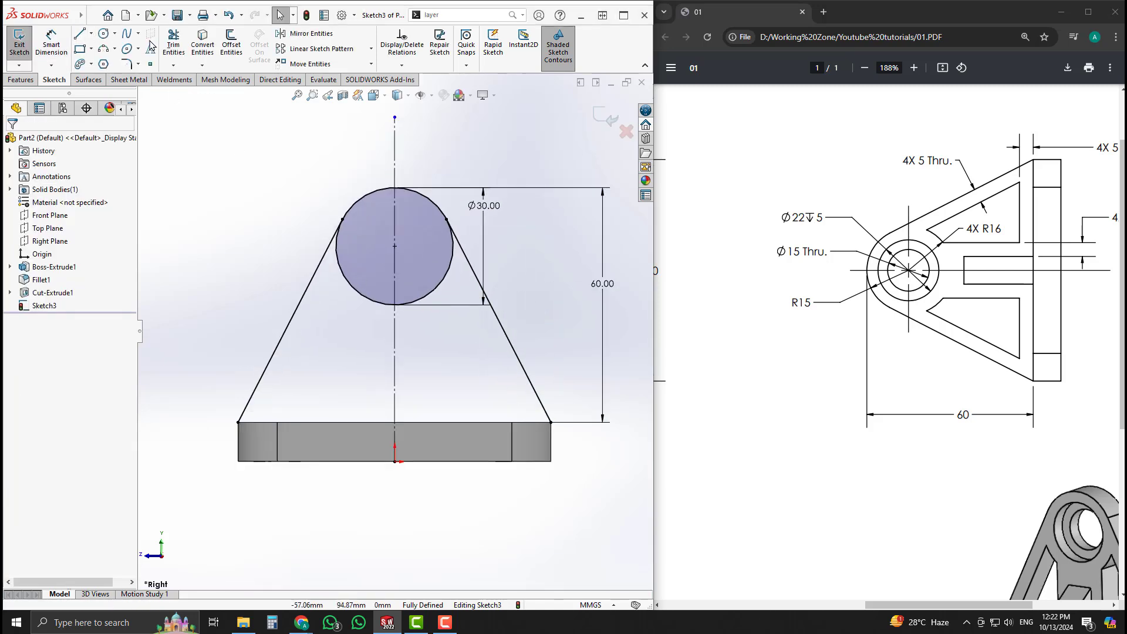
click(173, 42)
drag(367, 270, 443, 314)
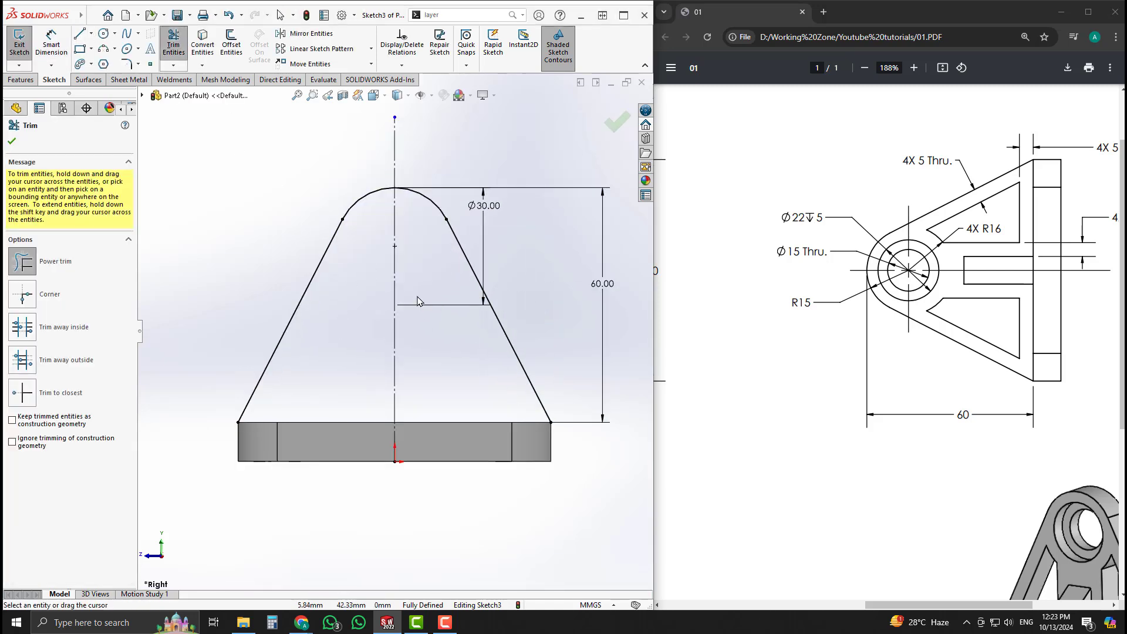
key(Escape)
Close the support profile with a line joining the lower ends of the two slanted lines along the base plate's top.
scroll(427, 320, up, 2)
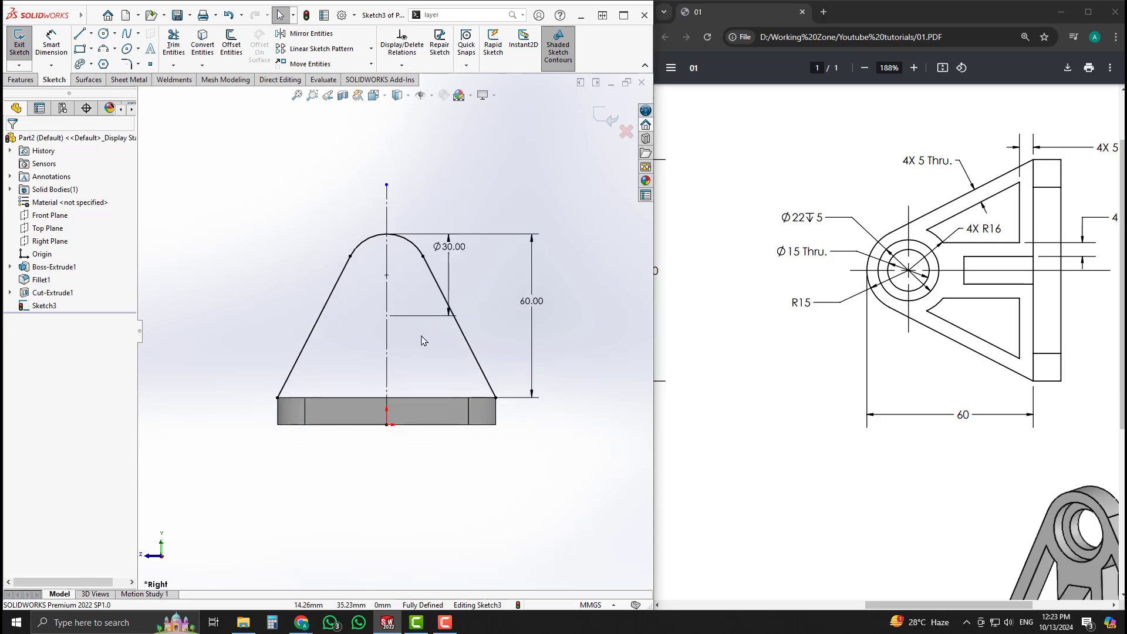
mouse_move(424, 341)
middle_down()
mouse_move(492, 349)
mouse_move(423, 354)
mouse_move(438, 364)
middle_up()
key(l)
scroll(349, 420, down, 3)
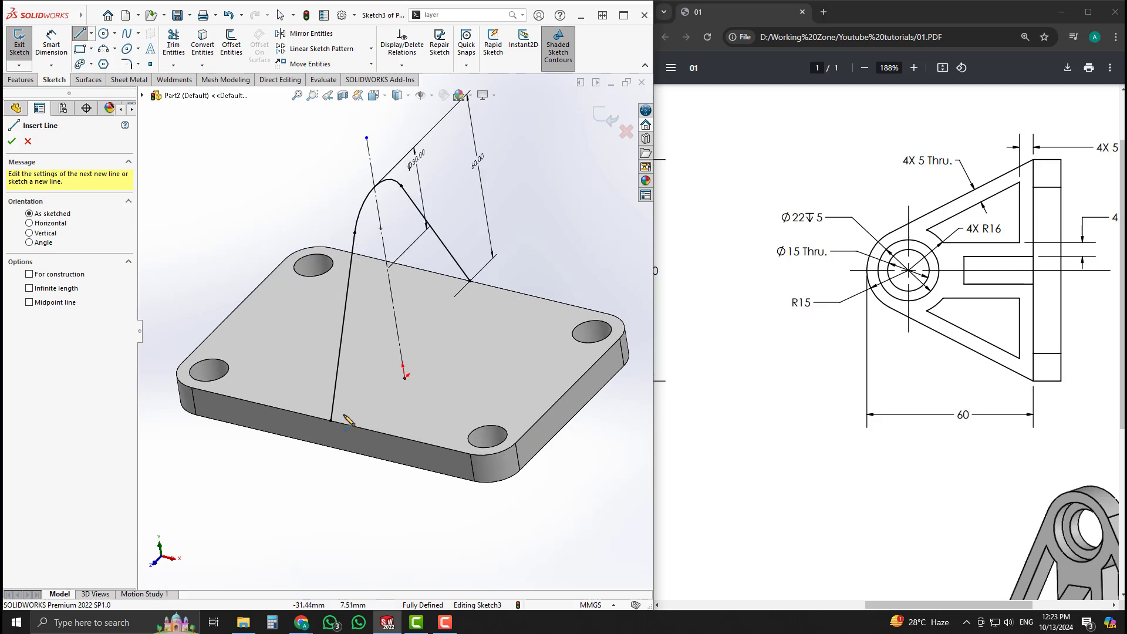
click(331, 421)
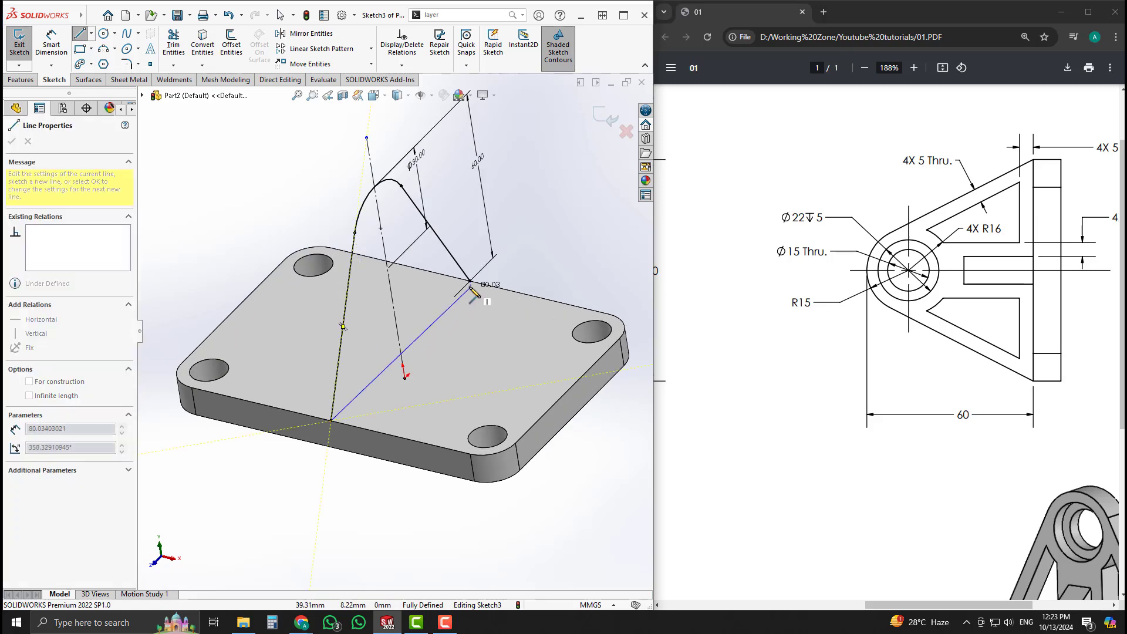
click(470, 280)
key(Escape)
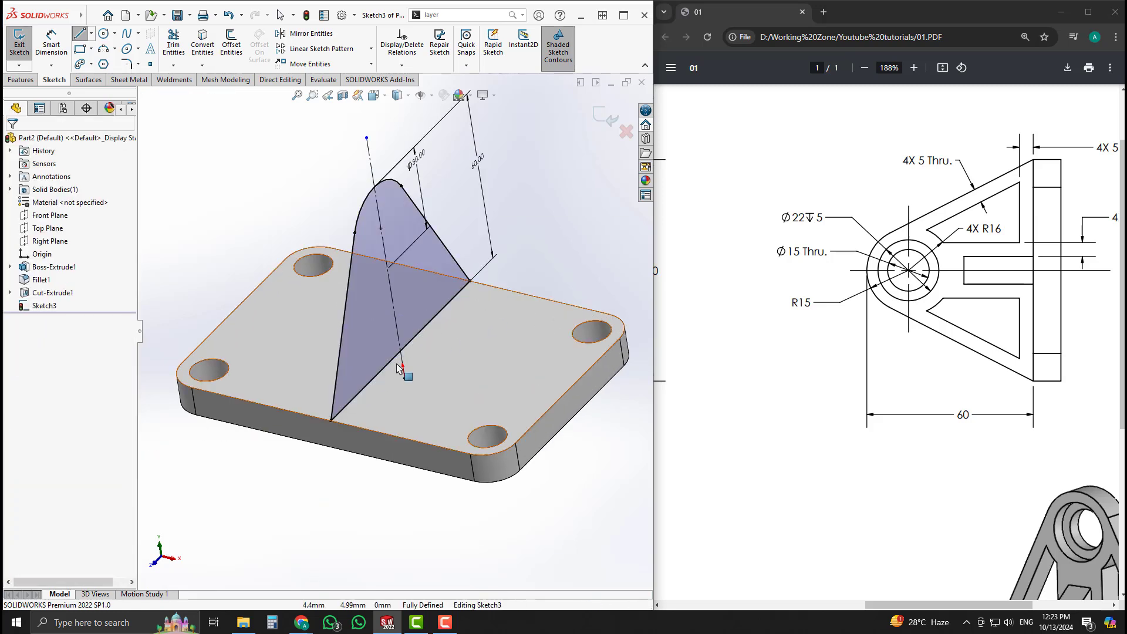
Exit the sketch and extrude the closed support profile as a boss with the Mid Plane end condition.
mouse_move(402, 376)
middle_down()
mouse_move(449, 287)
mouse_move(391, 320)
mouse_move(307, 262)
mouse_move(298, 300)
middle_up()
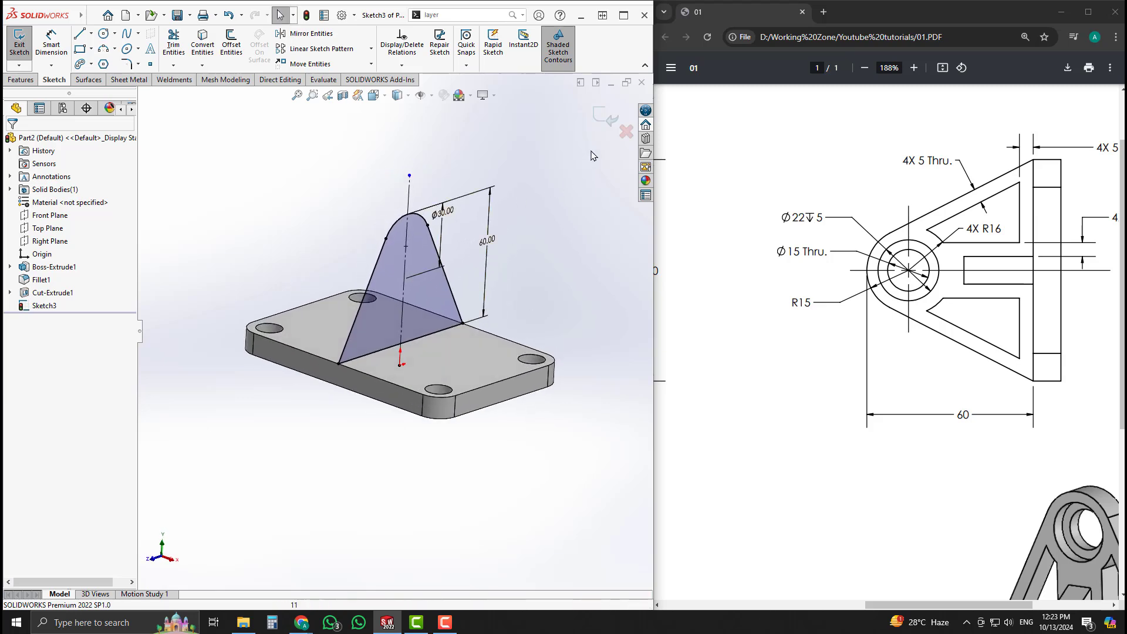
click(604, 117)
click(24, 41)
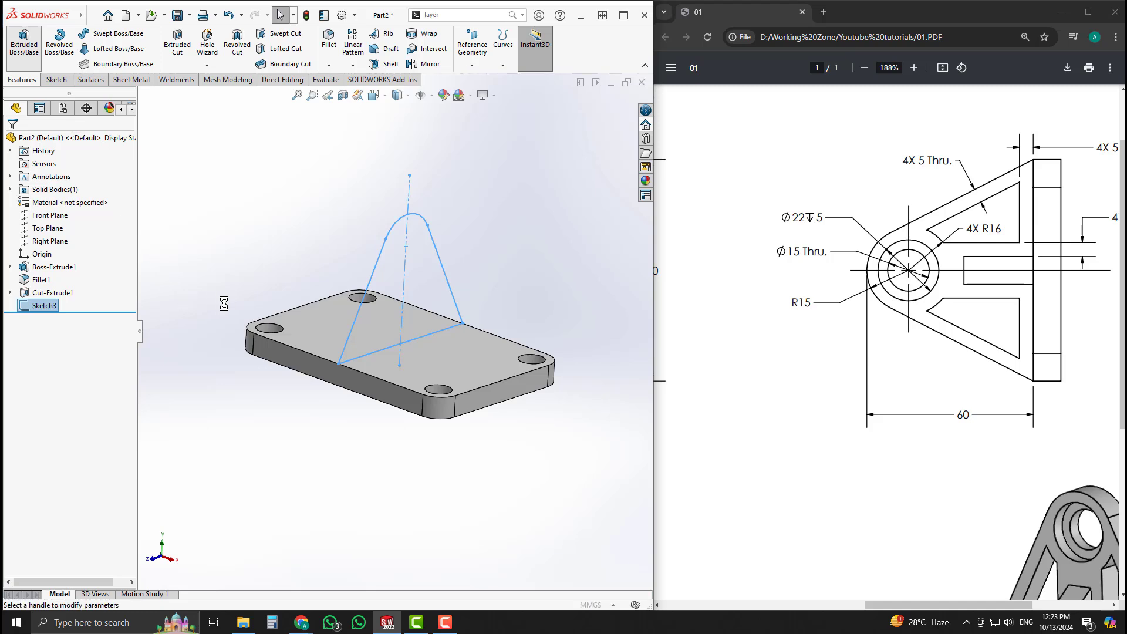
click(78, 208)
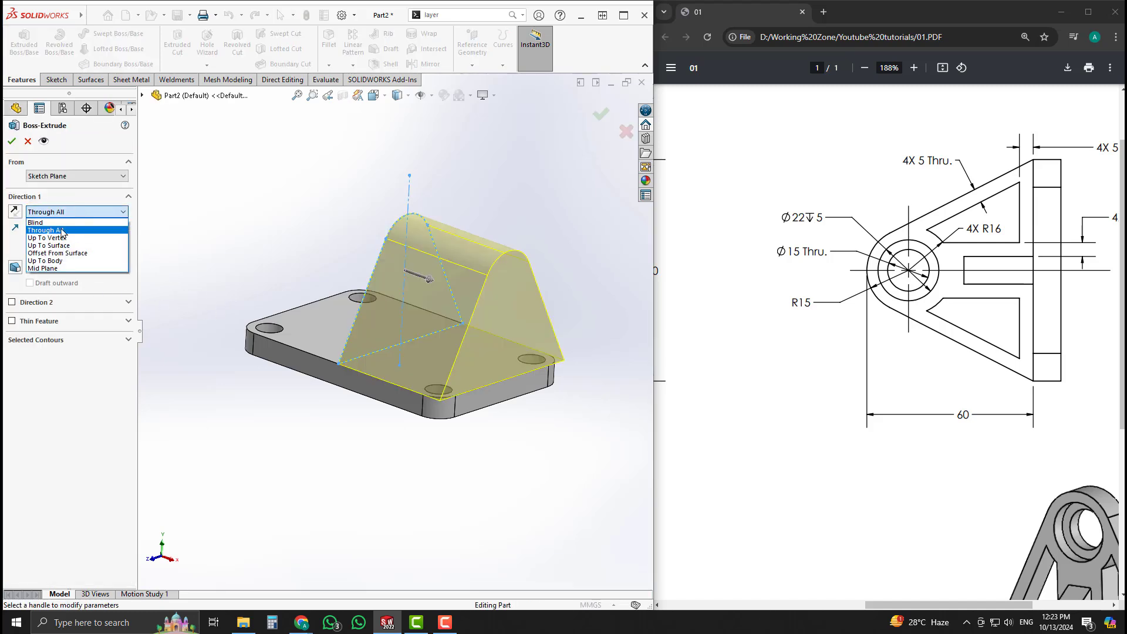
click(67, 268)
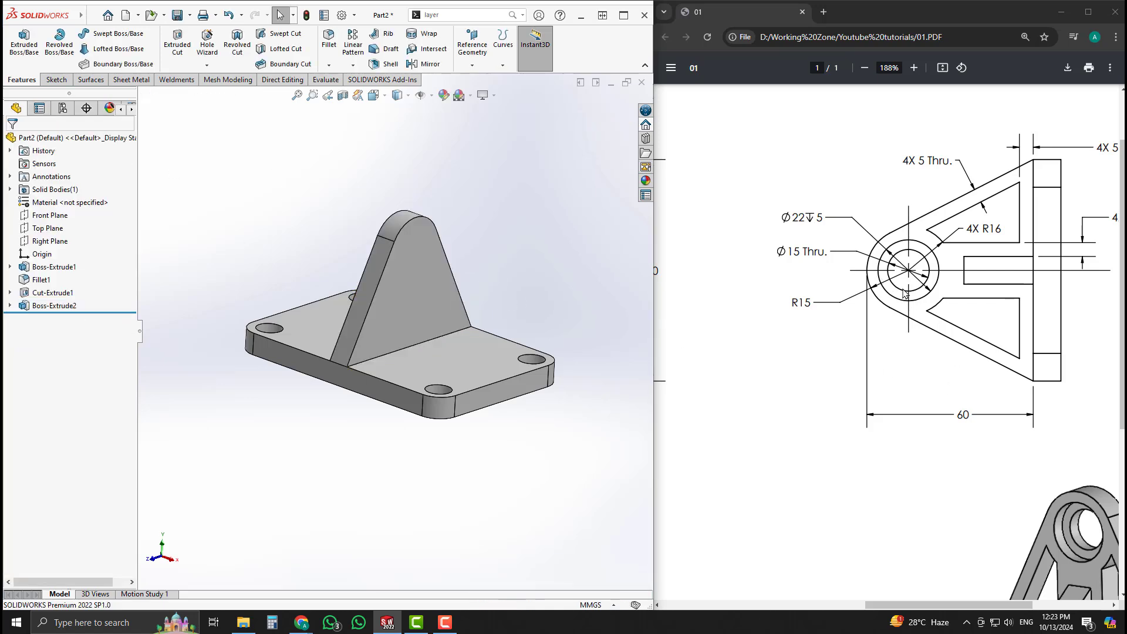
Consult the bore callouts in the PDF side view and start a sketch on the upright support's triangular face.
middle_click(930, 271)
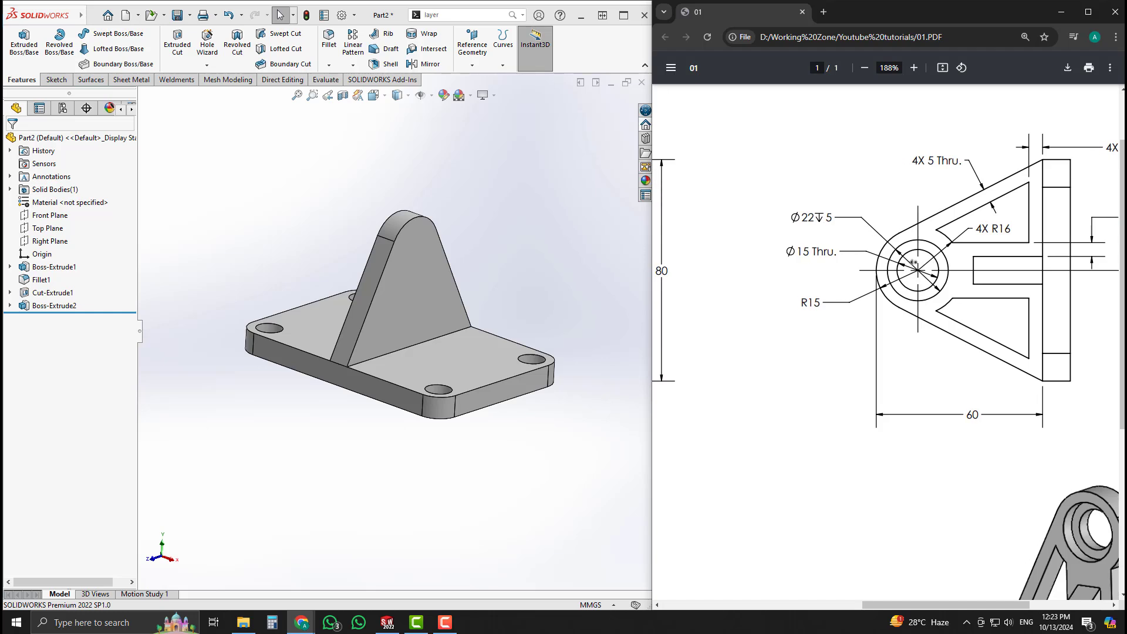
ctrl+scroll(940, 269, up, 3)
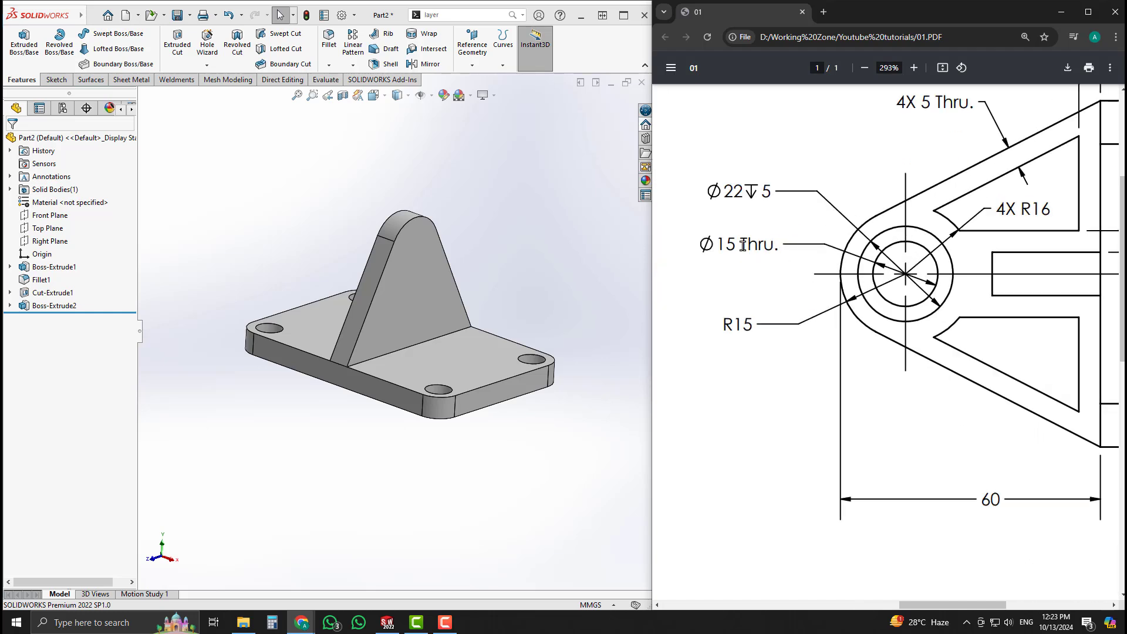
click(468, 267)
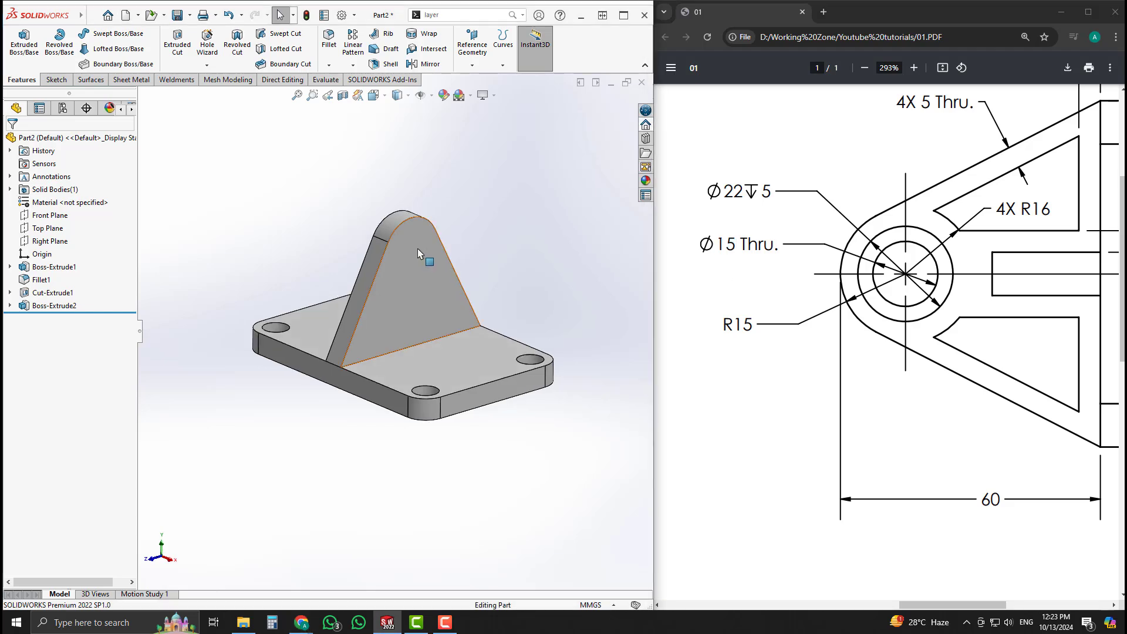
click(417, 248)
click(477, 252)
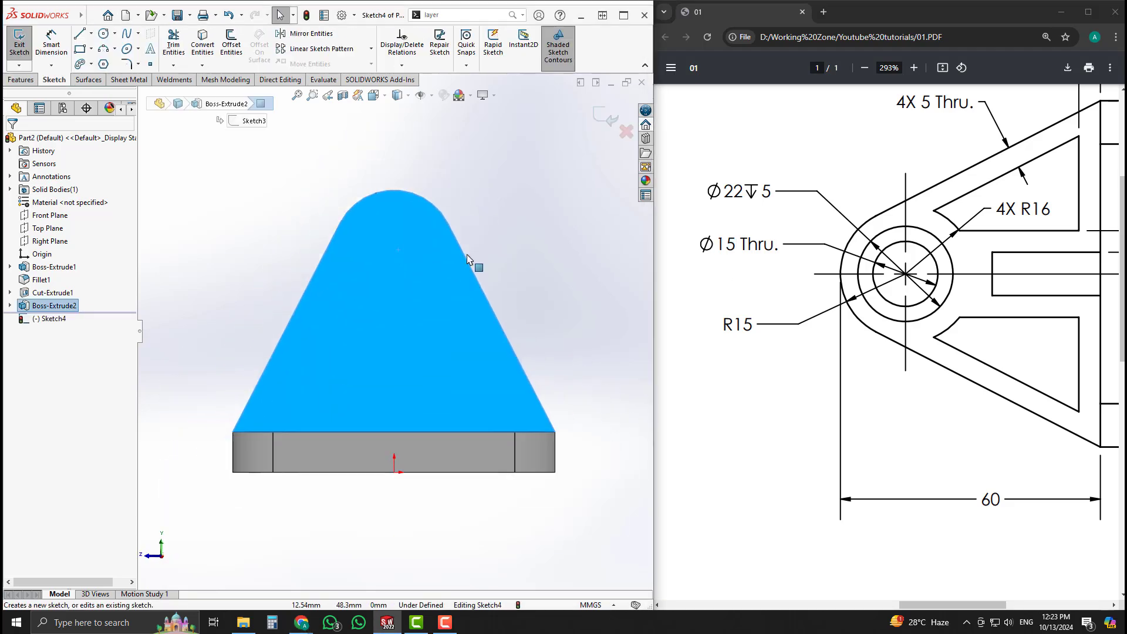
Sketch a circle concentric with the support's rounded top and set its diameter to 15 mm.
right_drag(482, 213, 566, 197)
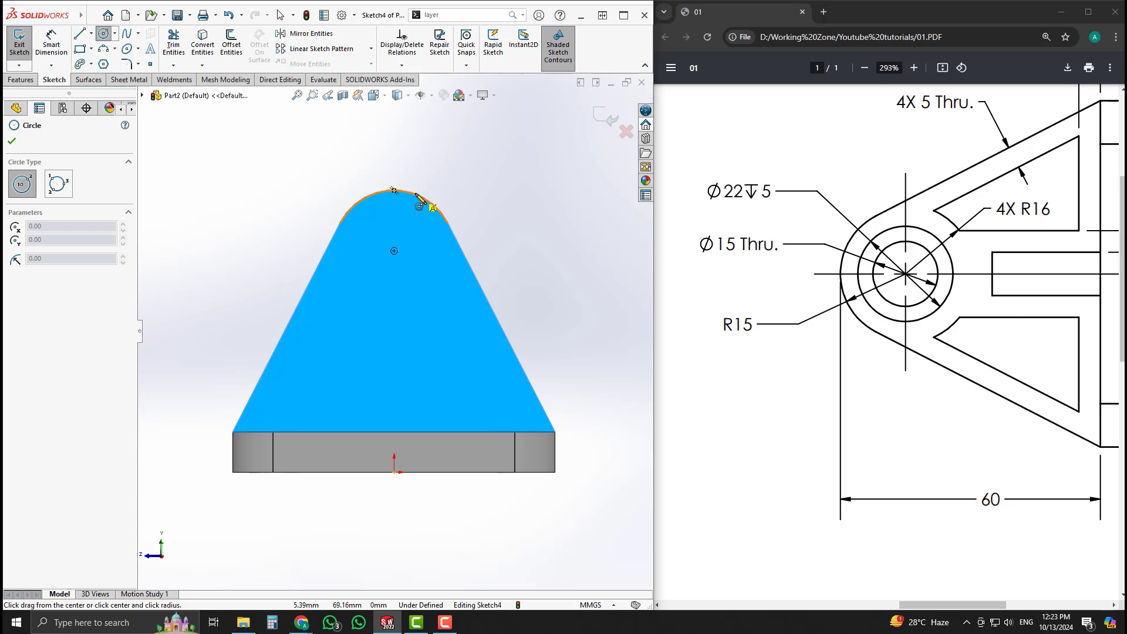
click(394, 251)
click(427, 263)
right_drag(567, 314, 576, 262)
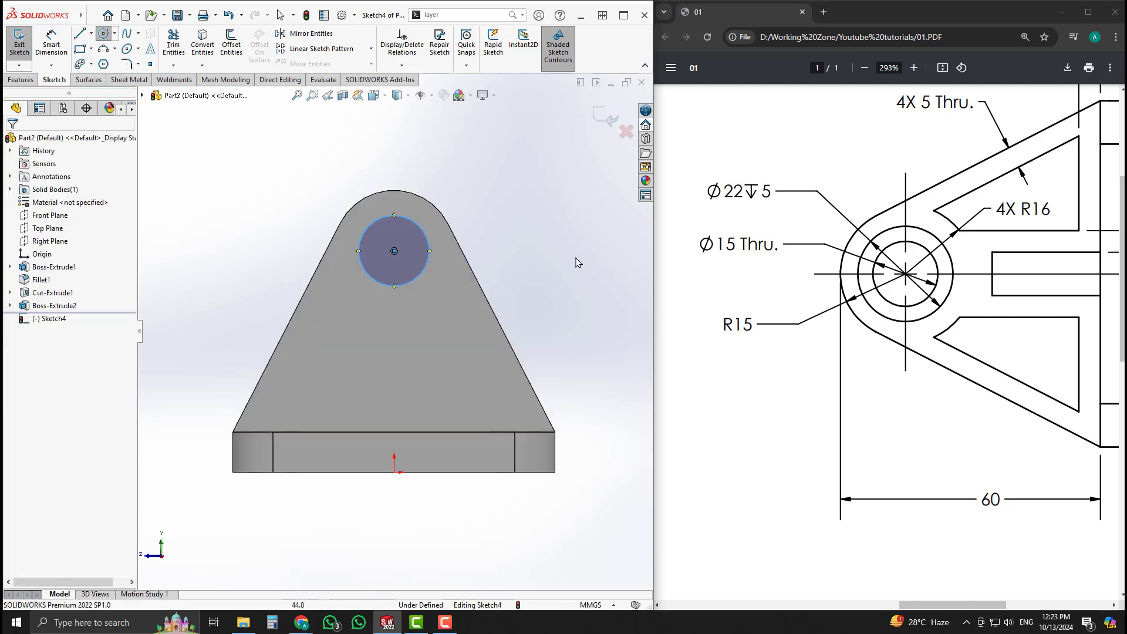
click(429, 242)
click(515, 236)
text(15)
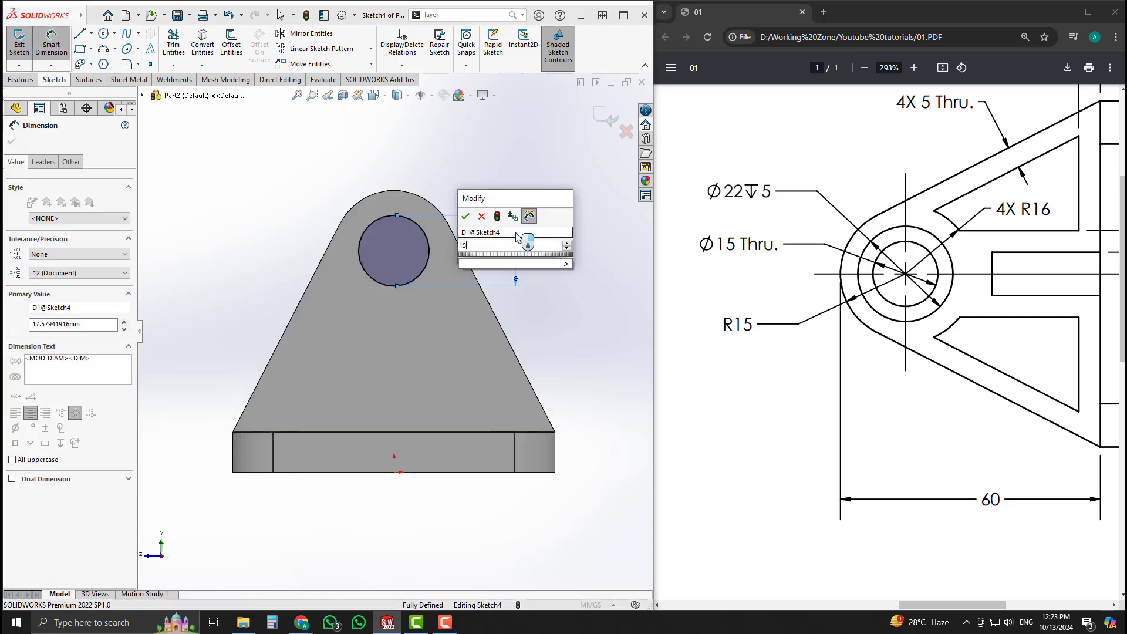
key(Return)
mouse_move(477, 252)
middle_down()
mouse_move(500, 285)
mouse_move(519, 288)
middle_up()
key(Escape)
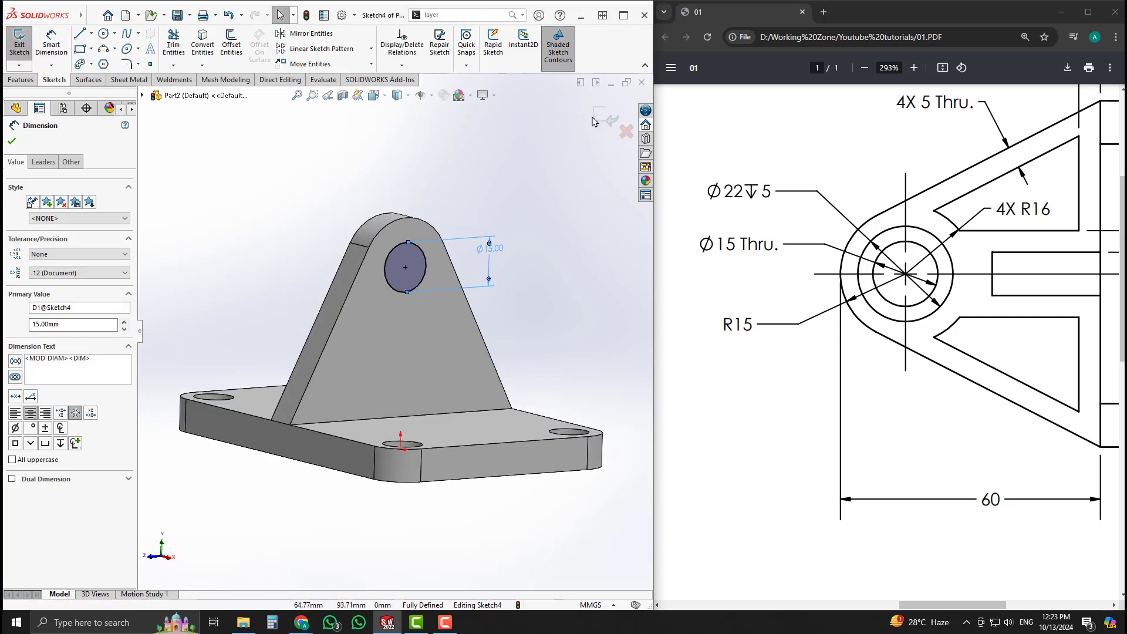
Exit the sketch and cut the 15 mm circle through the support with the Through All end condition.
click(605, 118)
middle_drag(365, 256, 361, 263)
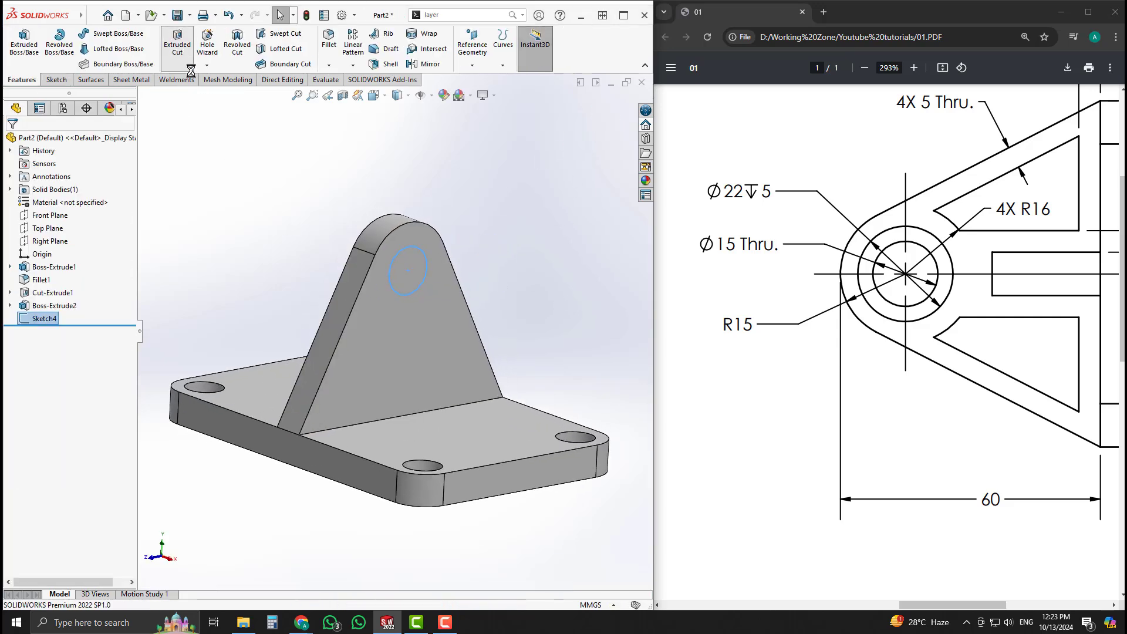
click(178, 44)
click(79, 211)
click(69, 230)
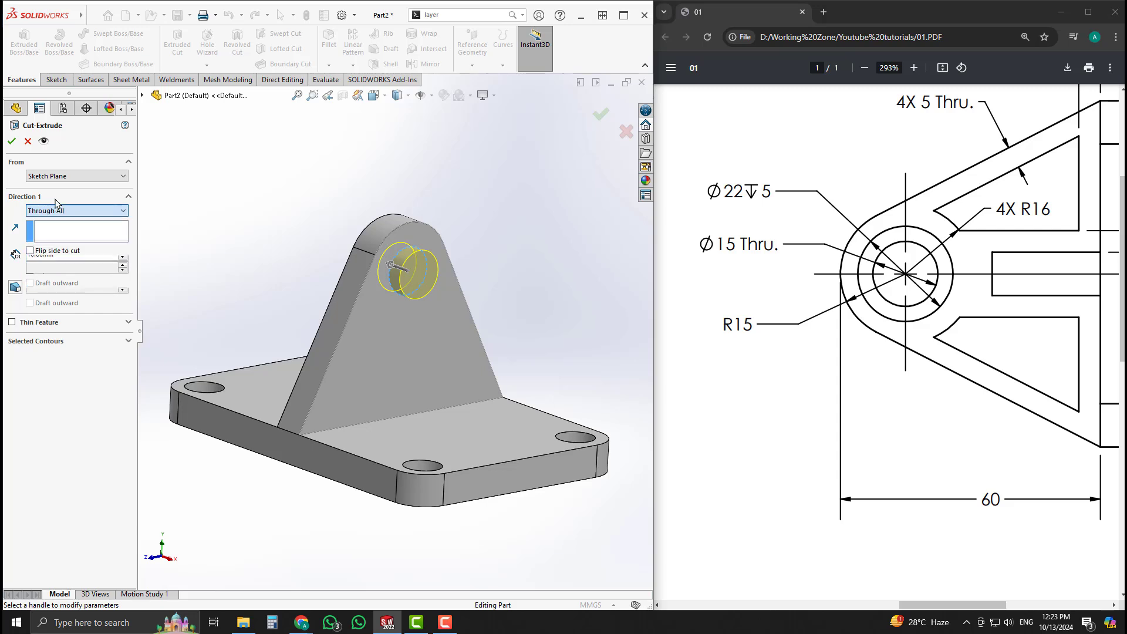
click(12, 141)
Start a new sketch on the support's triangular face and draw a larger circle concentric with the 15 mm hole.
middle_drag(235, 229, 397, 341)
click(440, 350)
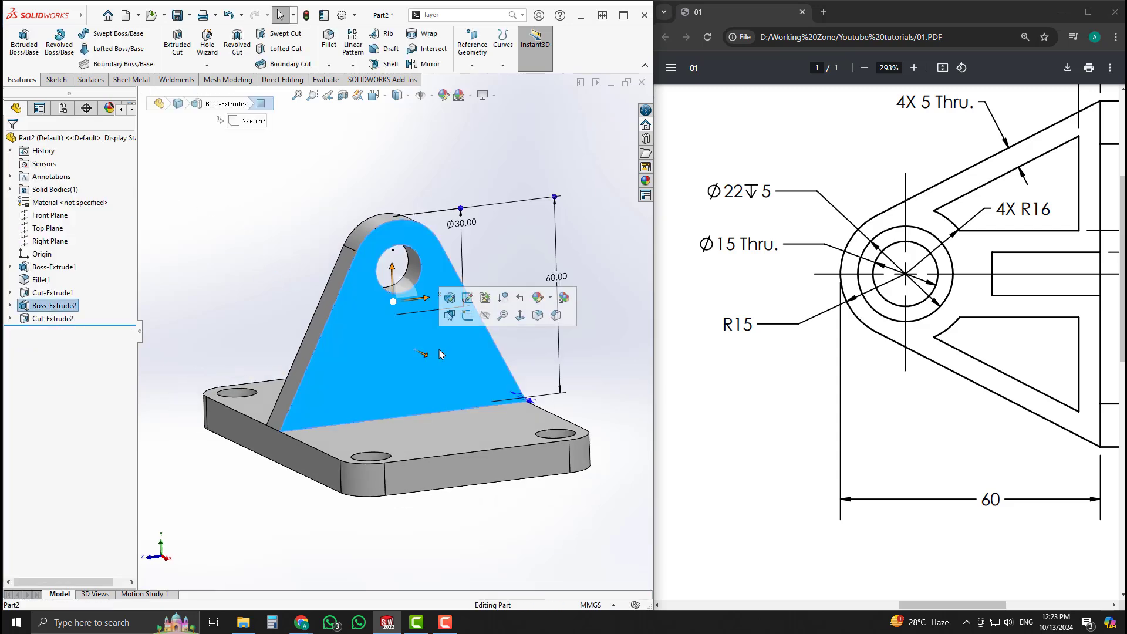
click(466, 320)
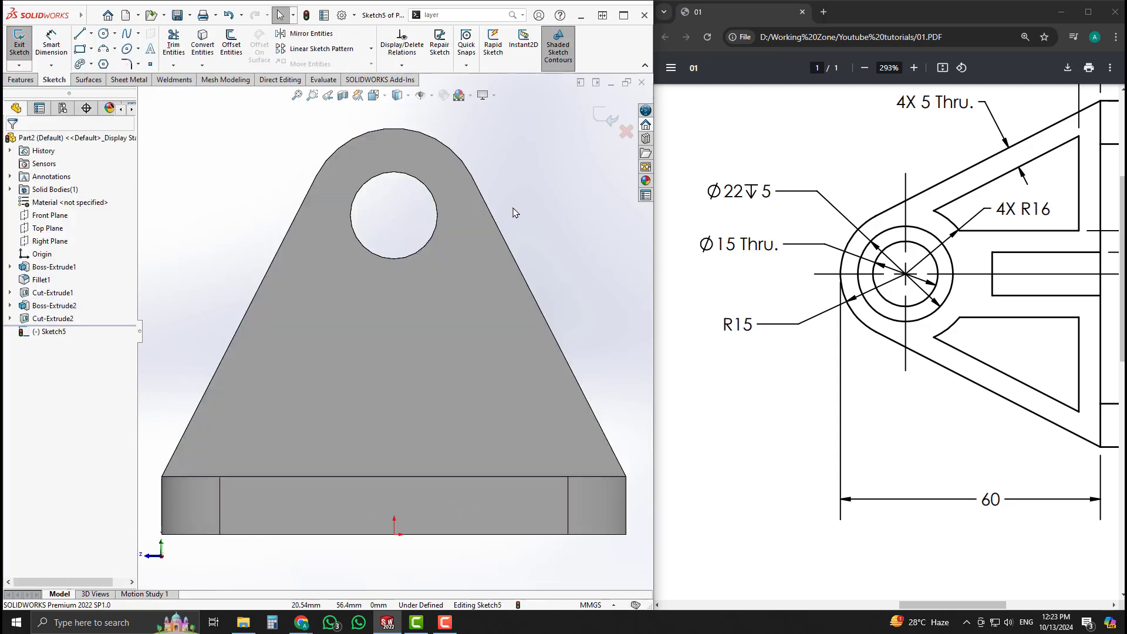
key(c)
key(f)
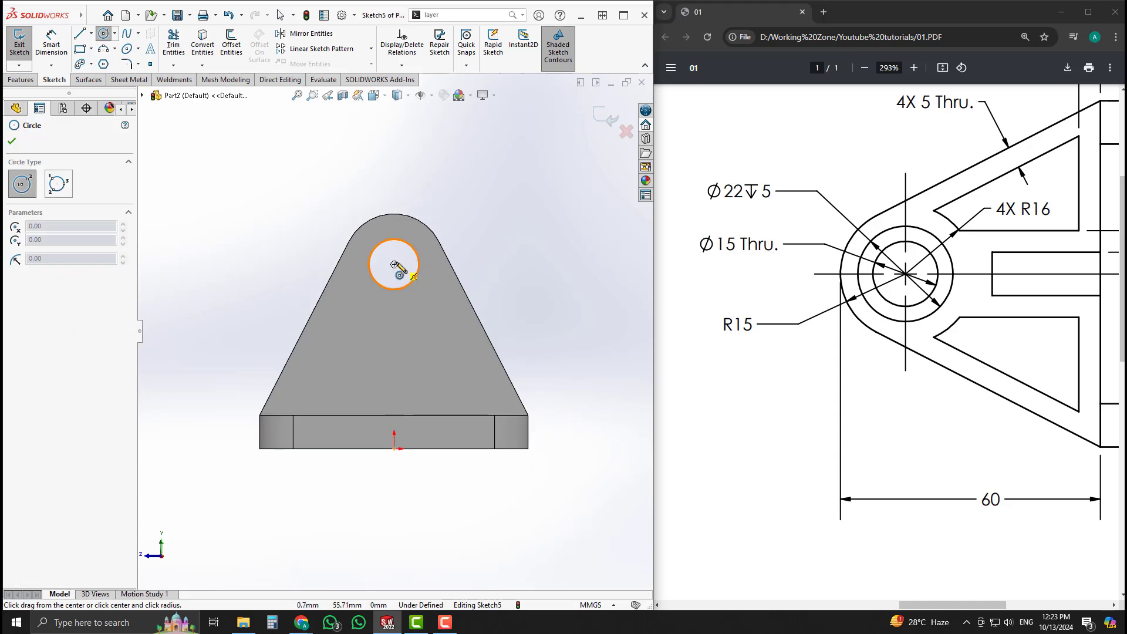
click(395, 265)
click(435, 264)
key(Escape)
Set the diameter of the outer concentric circle on the support's face to 22 mm, matching the drawing callout.
key(d)
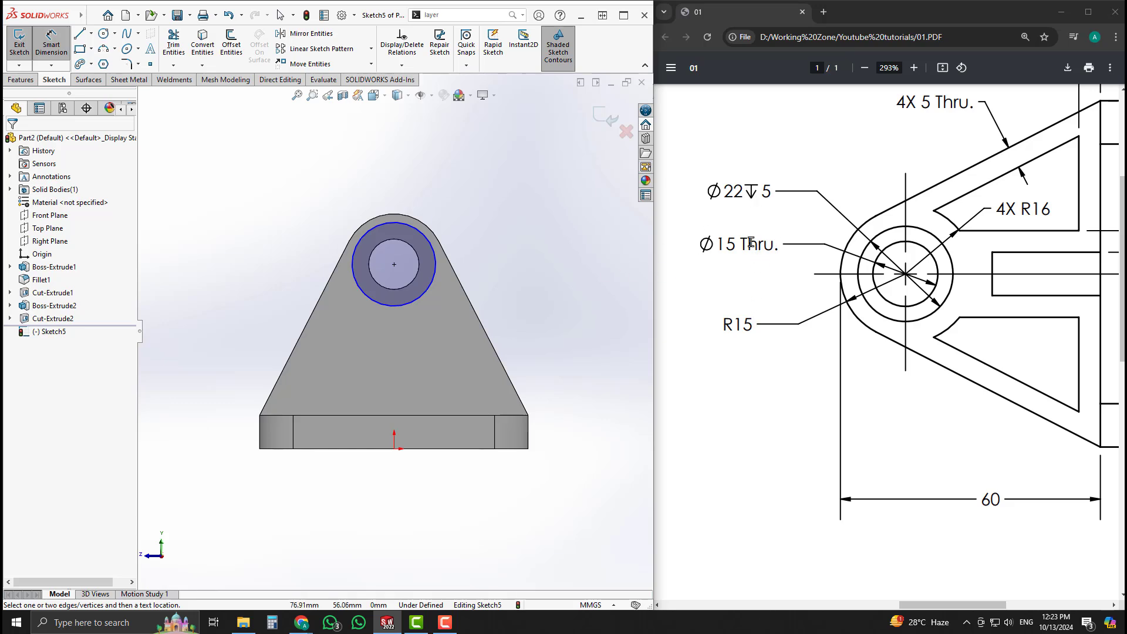
double_click(762, 197)
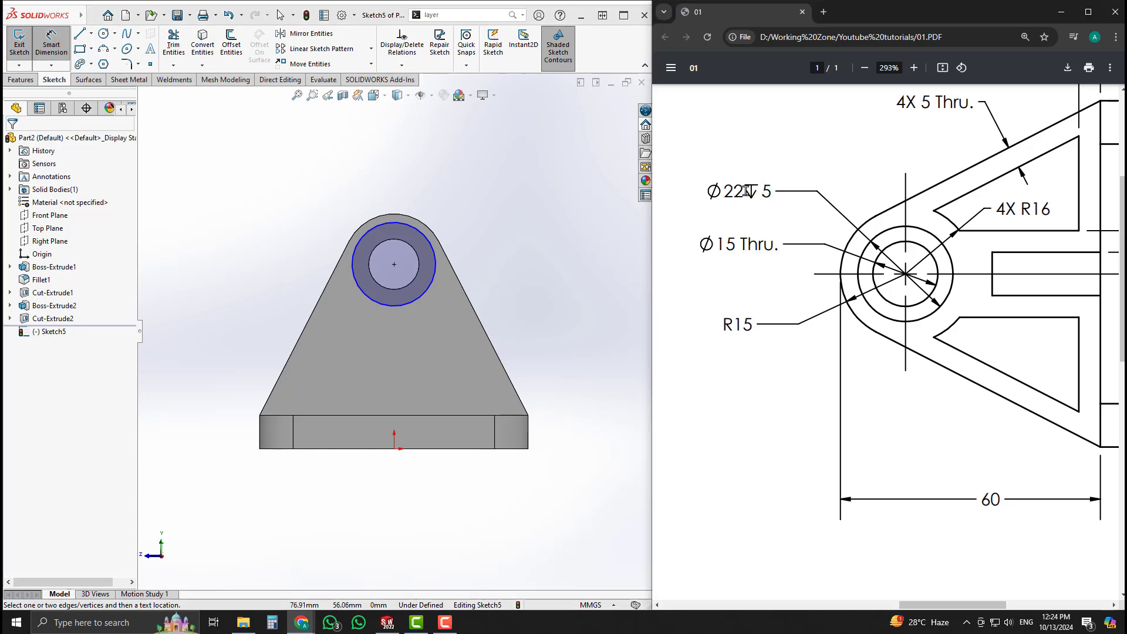
scroll(370, 249, down, 2)
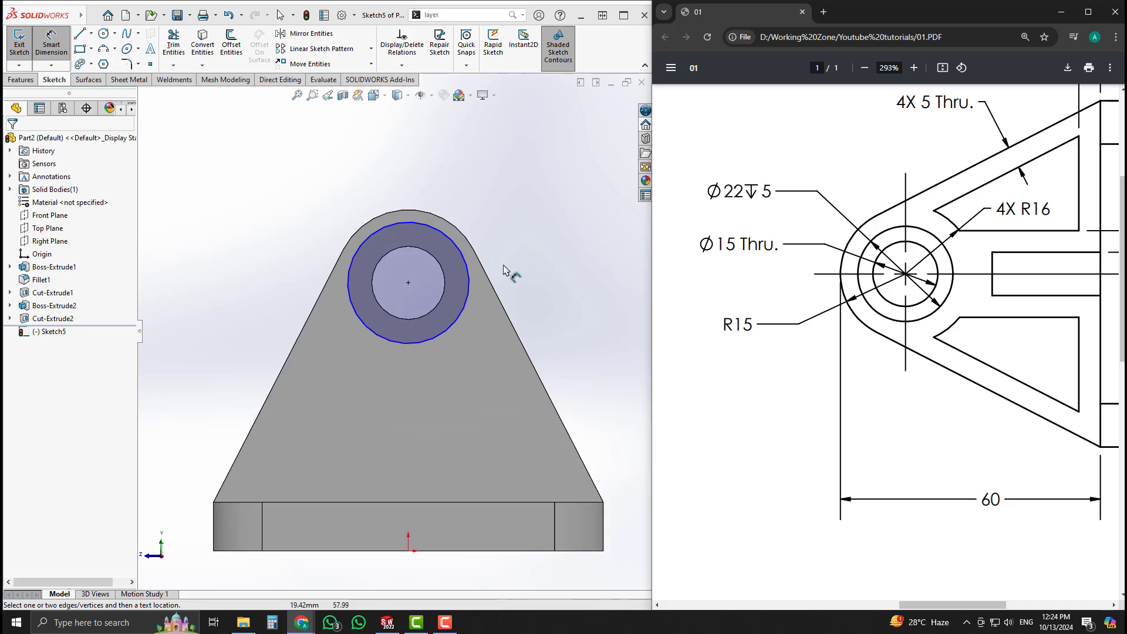
click(466, 267)
click(508, 270)
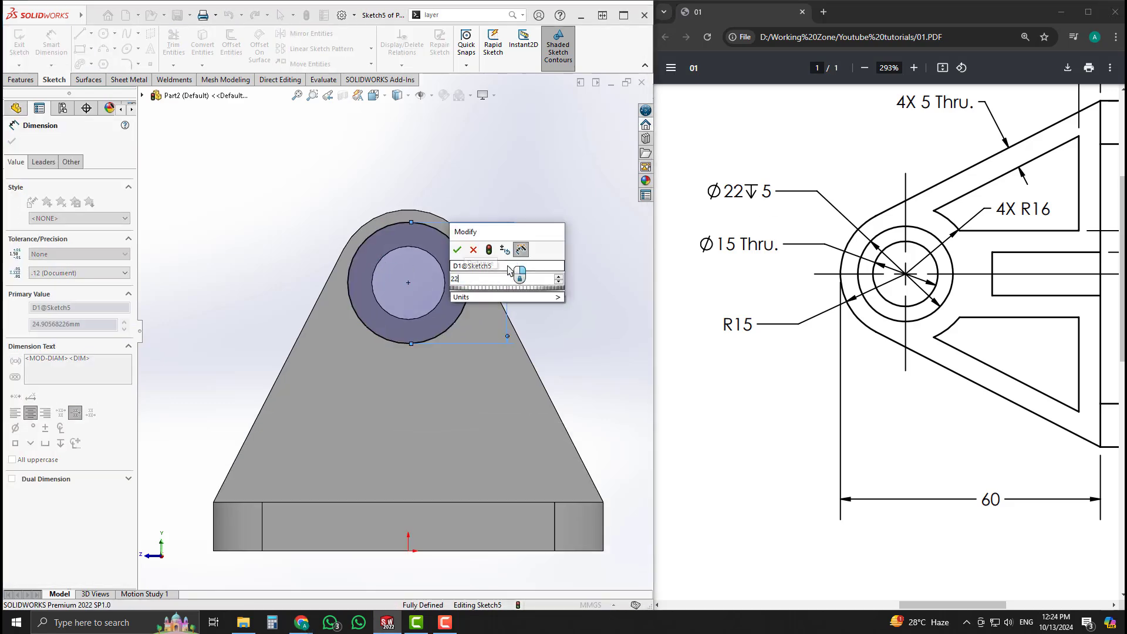
text(22)
key(Return)
key(Escape)
Exit the sketch and cut the 22 mm circle 5 mm deep into the support with a Blind end condition.
scroll(496, 282, up, 2)
mouse_move(496, 282)
middle_down()
mouse_move(527, 244)
mouse_move(464, 267)
mouse_move(421, 326)
middle_up()
scroll(421, 328, down, 3)
key(Escape)
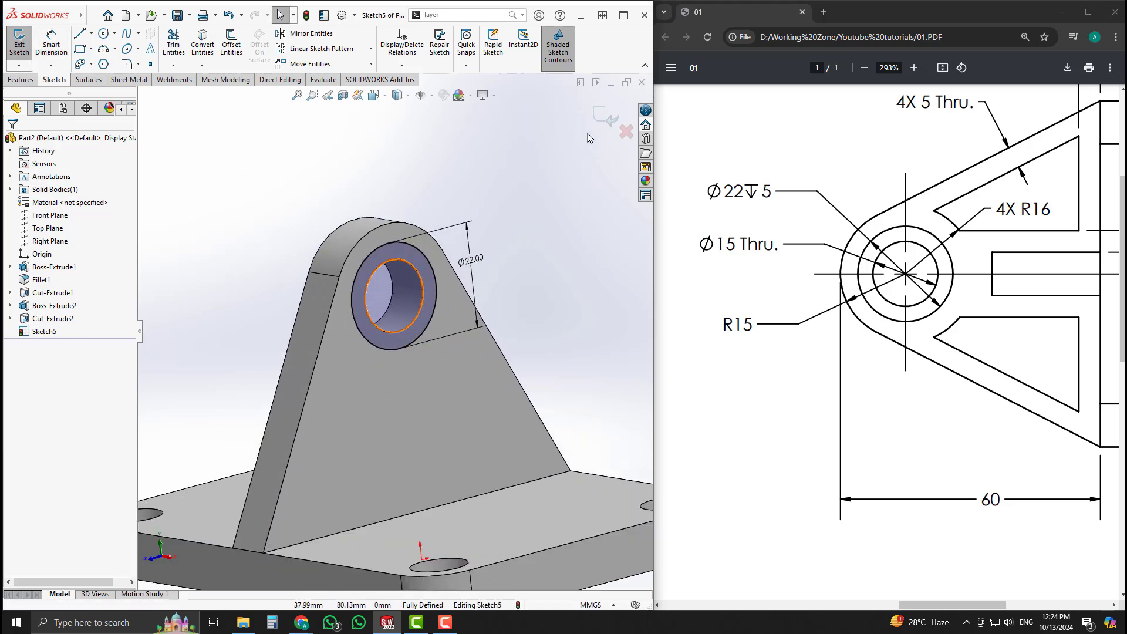
click(603, 116)
click(190, 44)
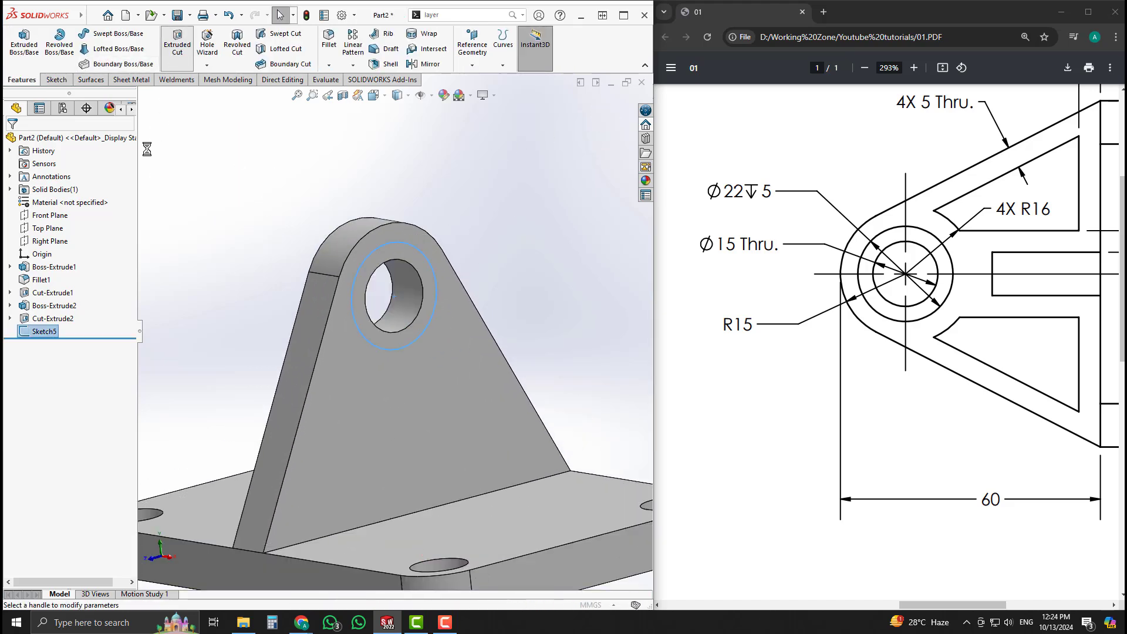
click(66, 212)
click(68, 223)
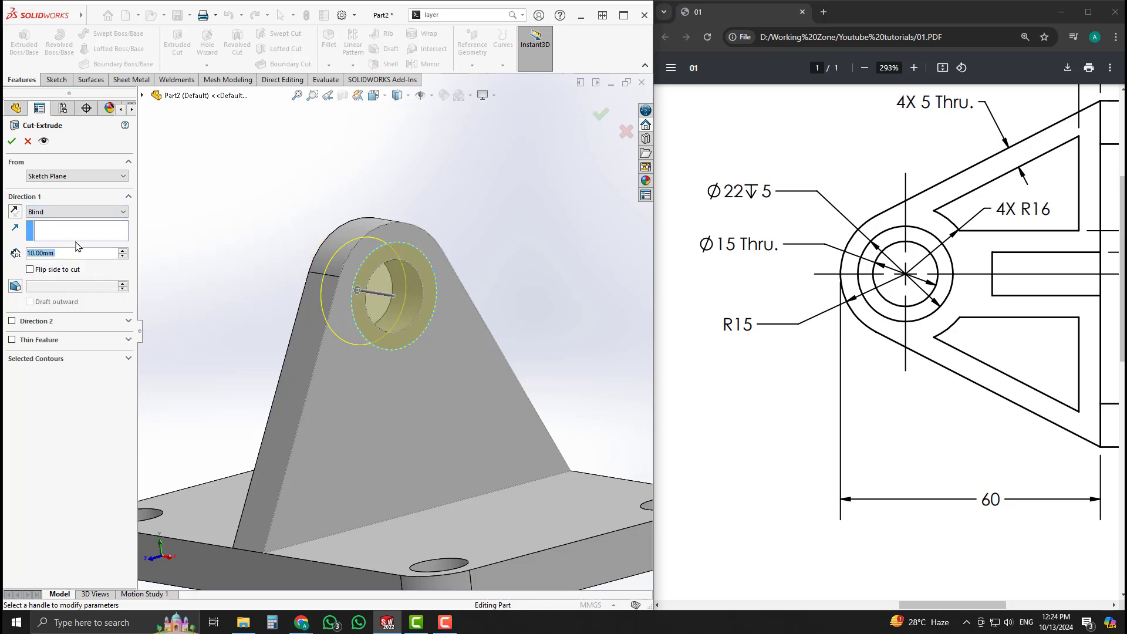
text(5)
key(Return)
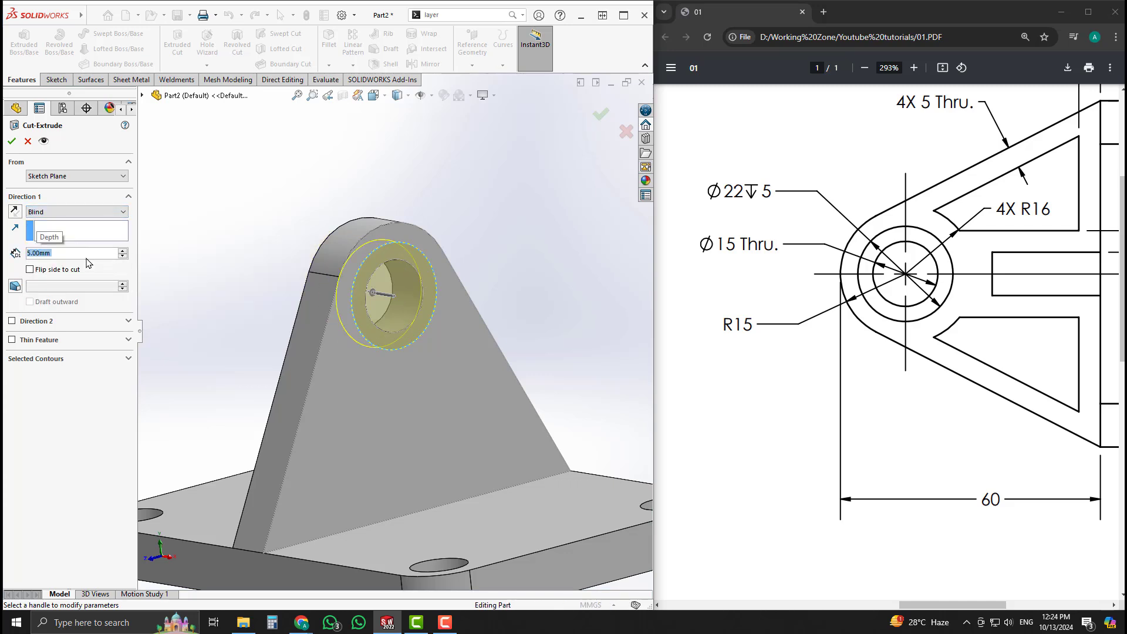
middle_drag(334, 251, 290, 259)
scroll(344, 301, up, 2)
scroll(344, 302, down, 2)
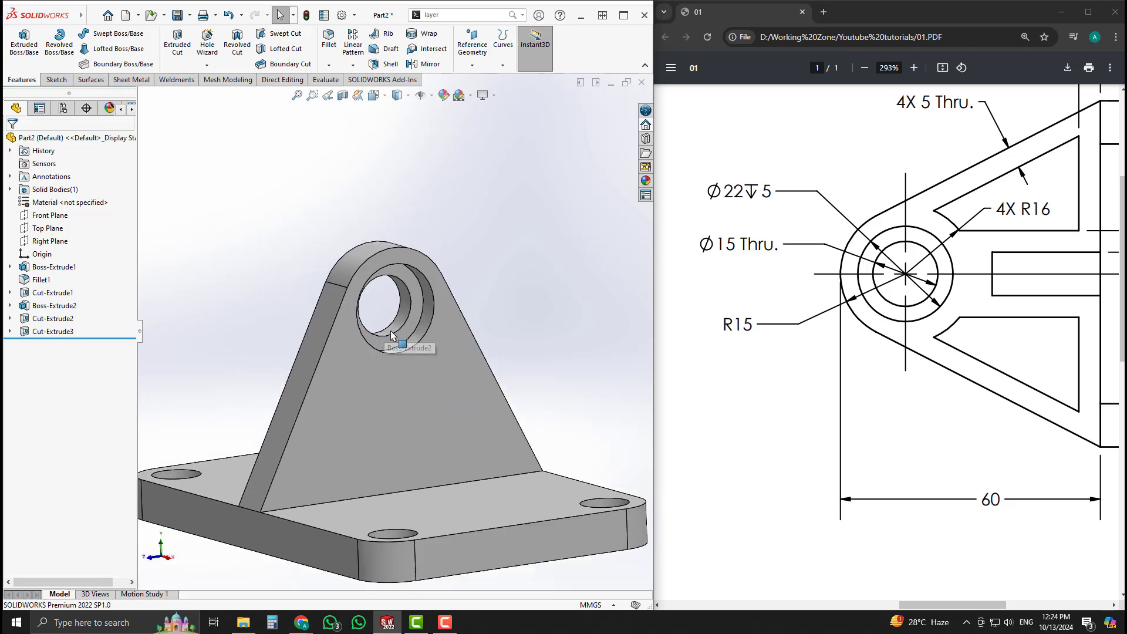
Examine the cutout thickness and radius callouts in the PDF side view, then review the whole drawing sheet.
scroll(877, 322, up, 4)
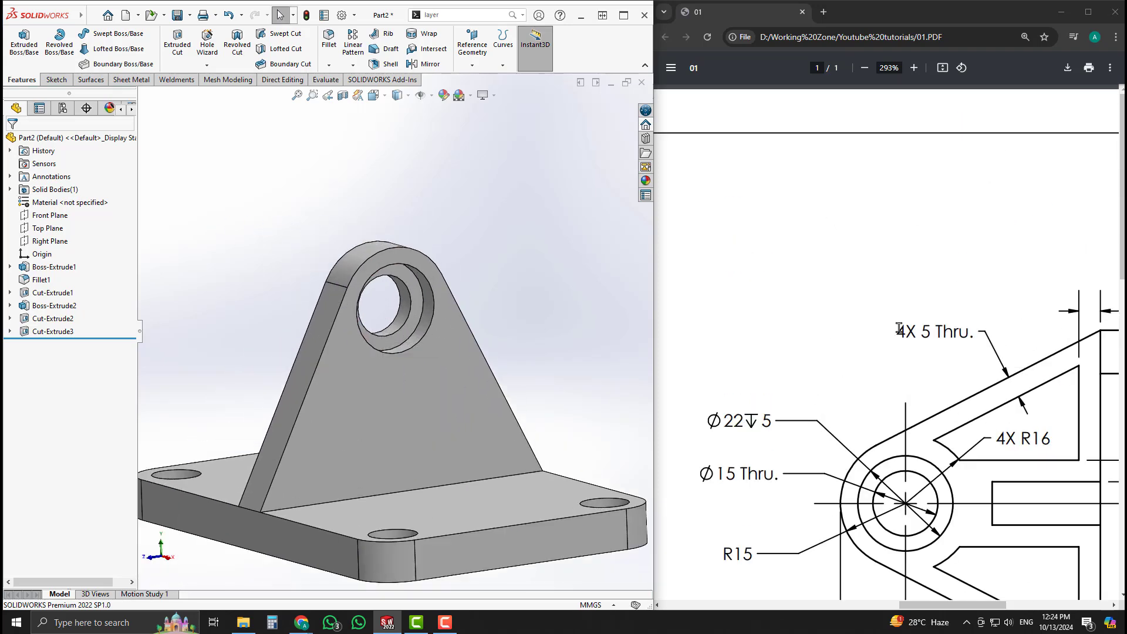
scroll(899, 324, down, 5)
ctrl+scroll(991, 281, down, 1)
scroll(1010, 262, up, 3)
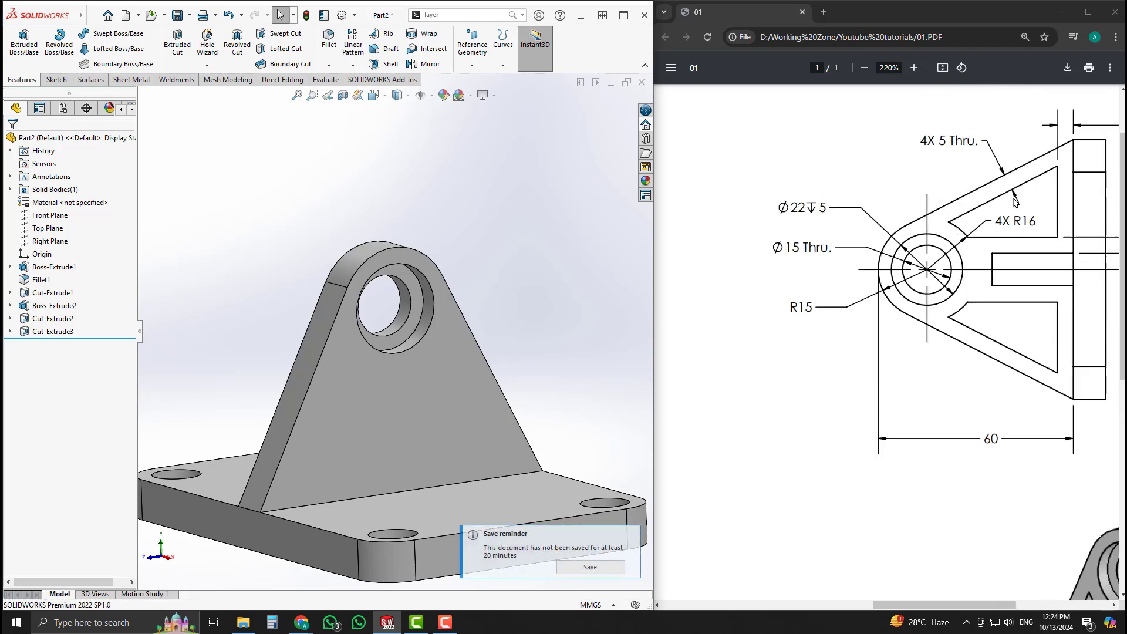
scroll(1009, 356, down, 3)
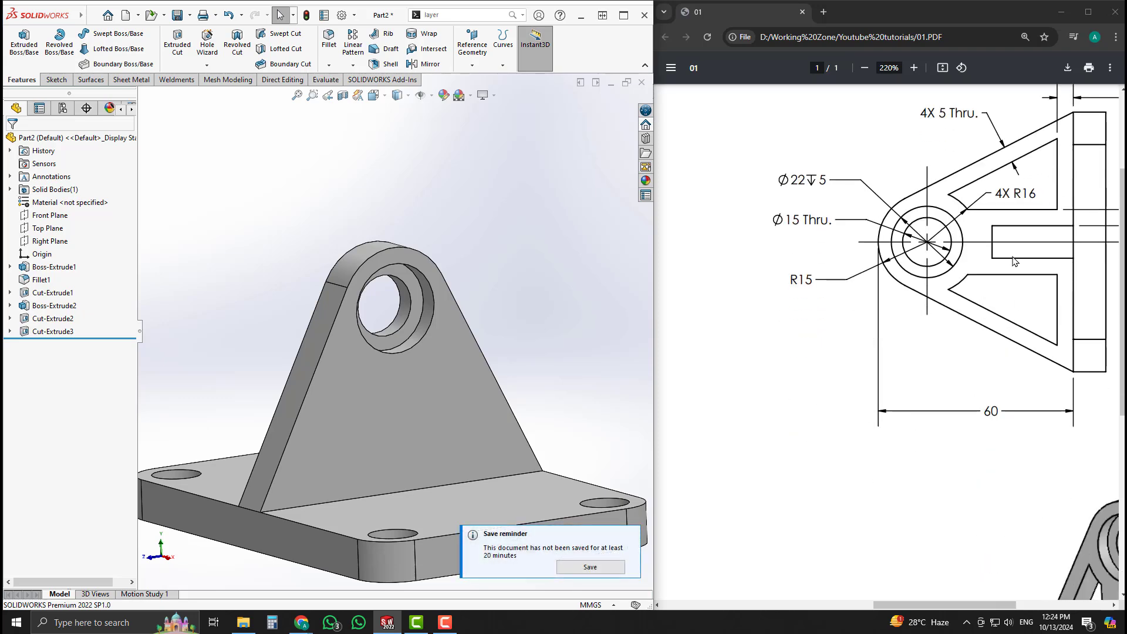
ctrl+scroll(1001, 298, down, 3)
ctrl+scroll(840, 346, down, 2)
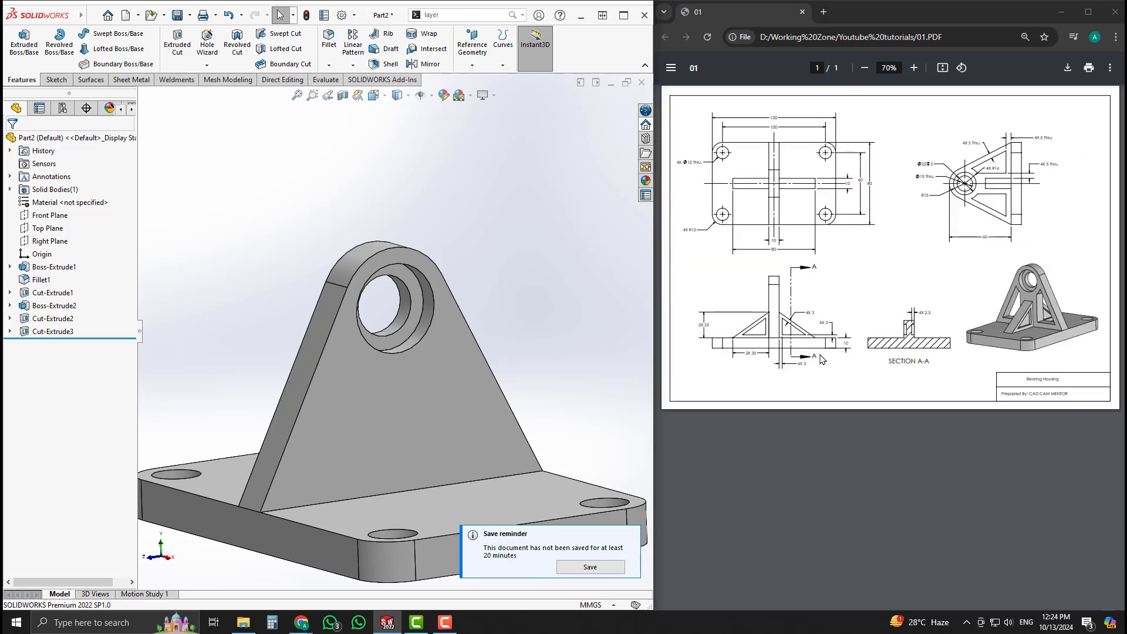
Examine the rib's width, height and length dimensions in the PDF top and front views.
ctrl+scroll(738, 333, up, 2)
ctrl+scroll(737, 334, up, 2)
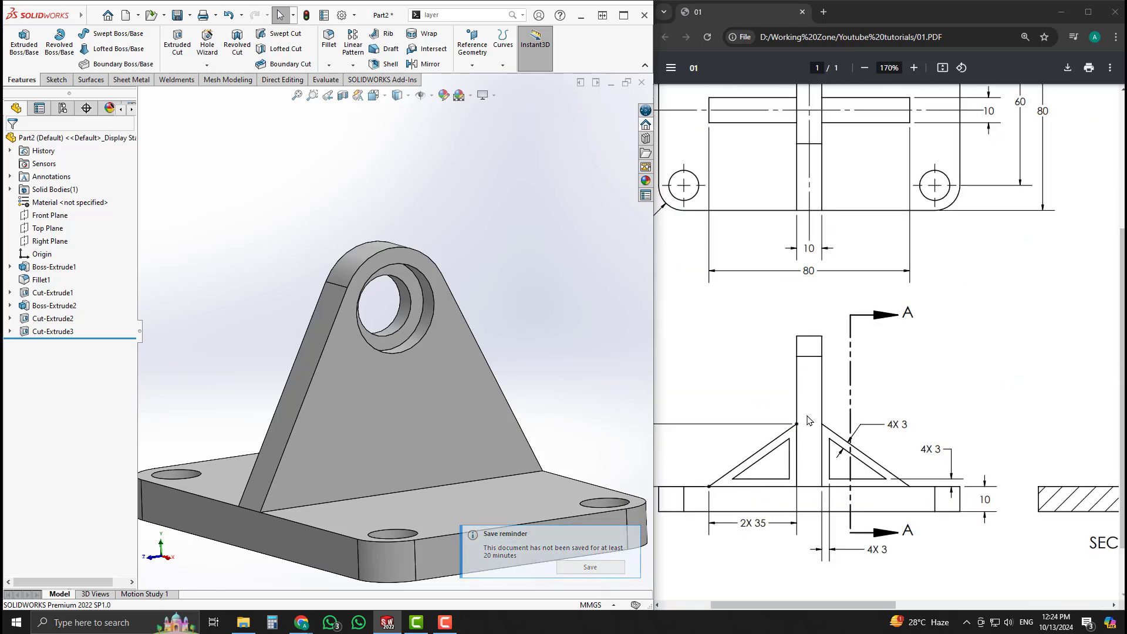
scroll(808, 202, up, 4)
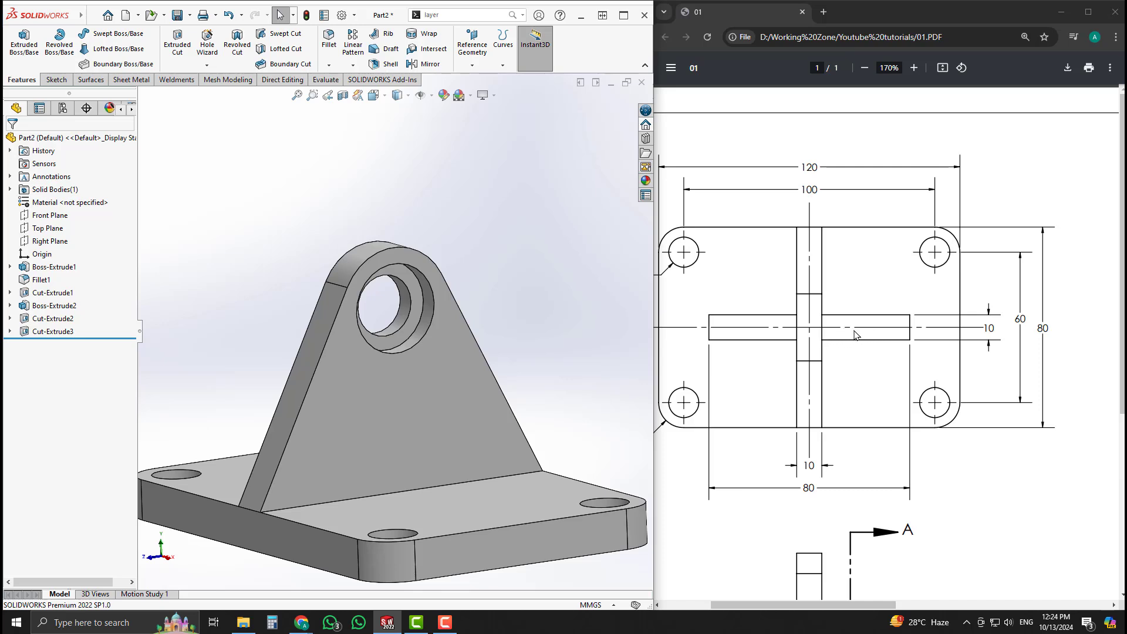
scroll(851, 336, down, 5)
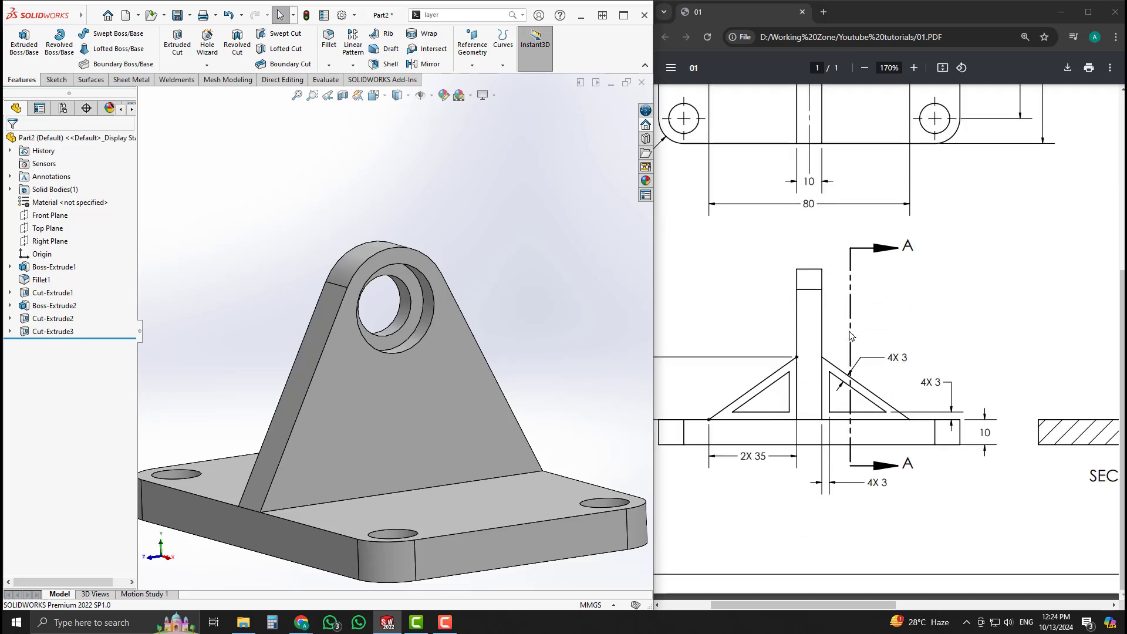
scroll(870, 367, left, 4)
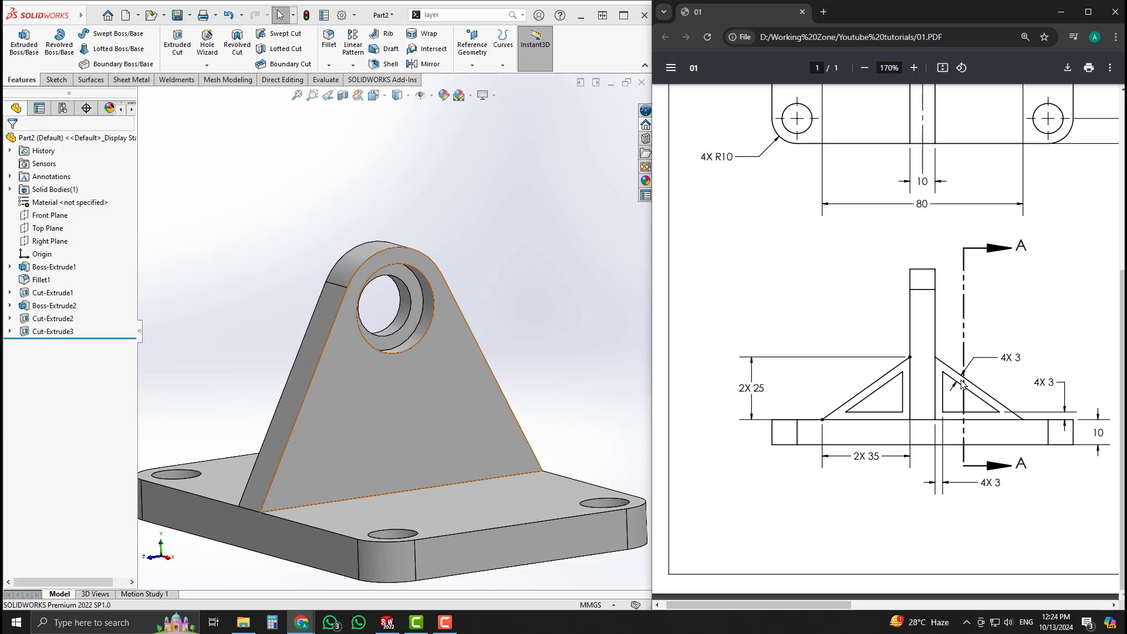
middle_drag(970, 379, 980, 379)
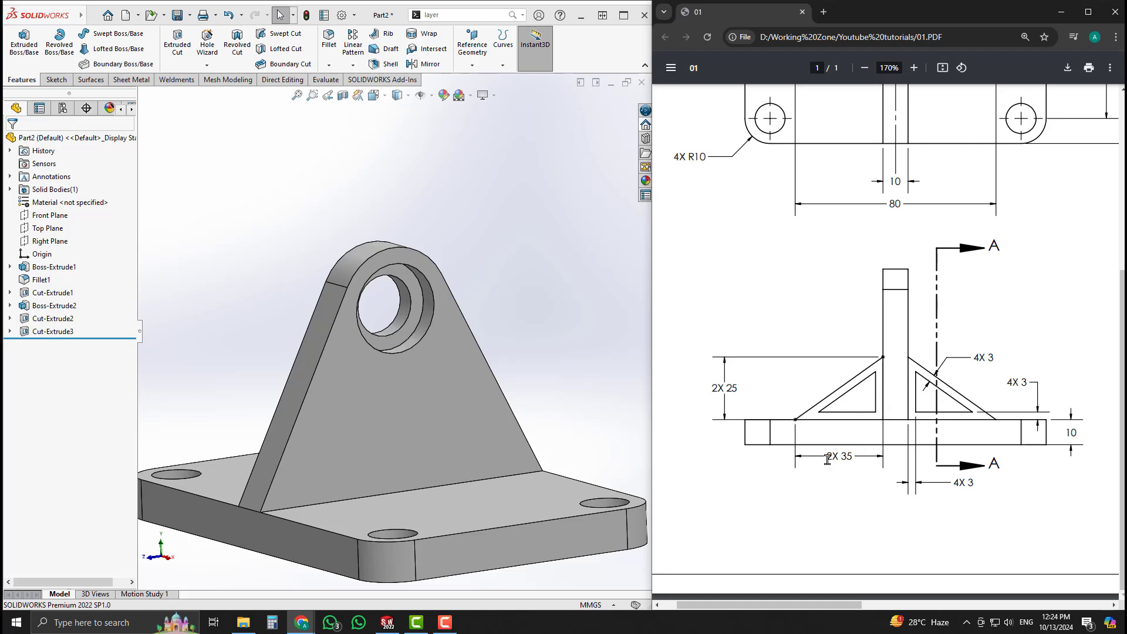
drag(828, 460, 836, 460)
drag(828, 458, 847, 457)
click(866, 497)
ctrl+scroll(821, 402, up, 2)
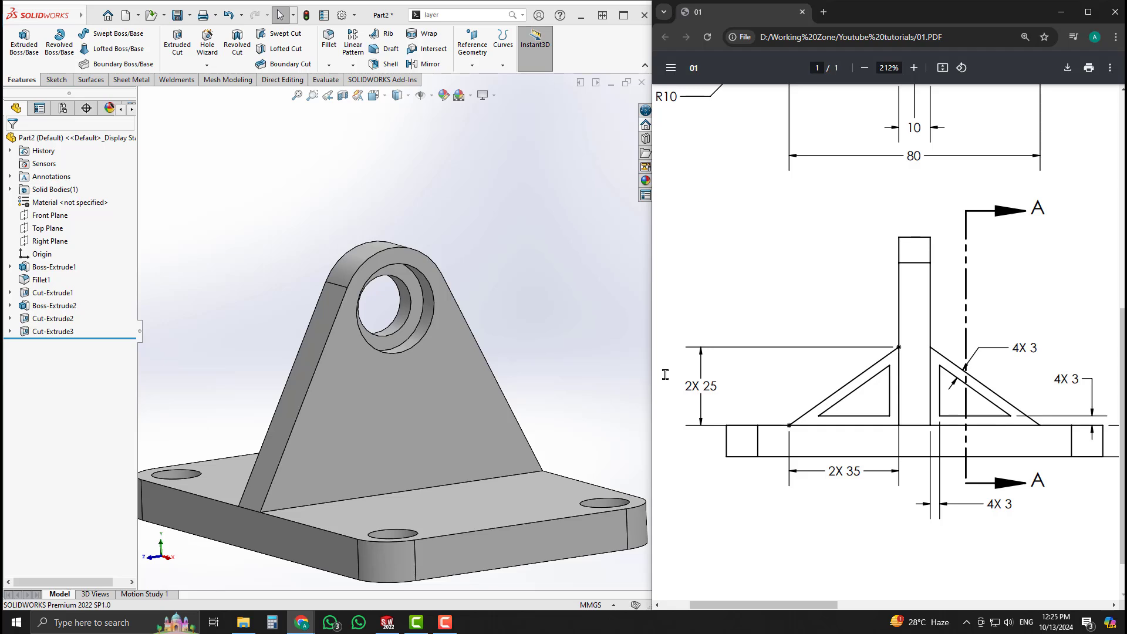
Start a sketch on the Front Plane and view it face-on.
click(529, 335)
scroll(530, 340, up, 1)
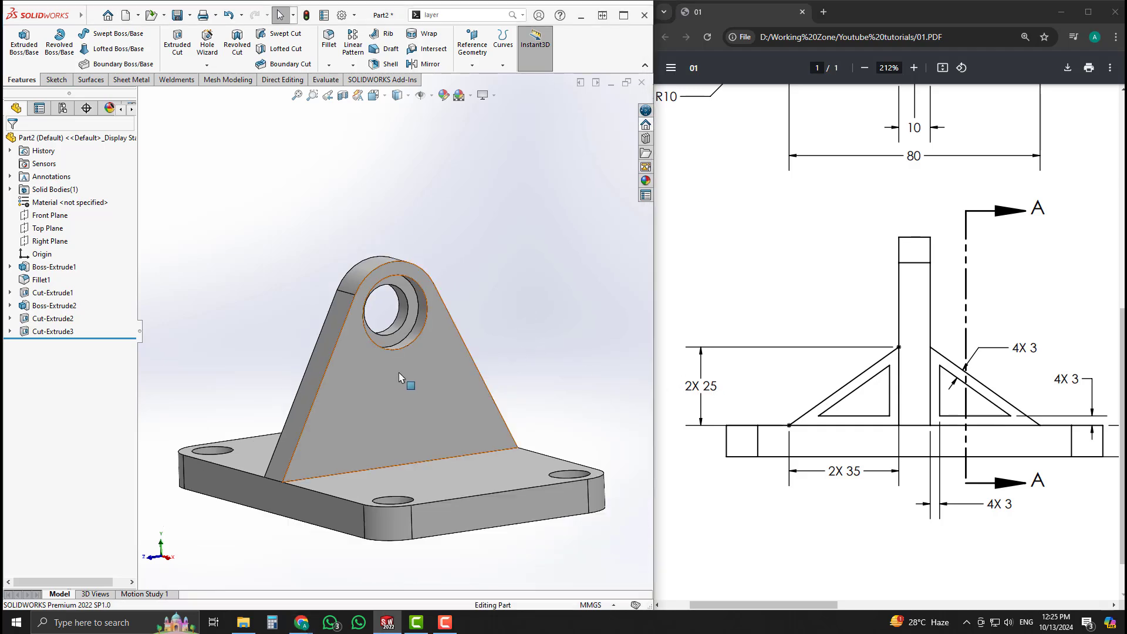
middle_drag(399, 373, 410, 373)
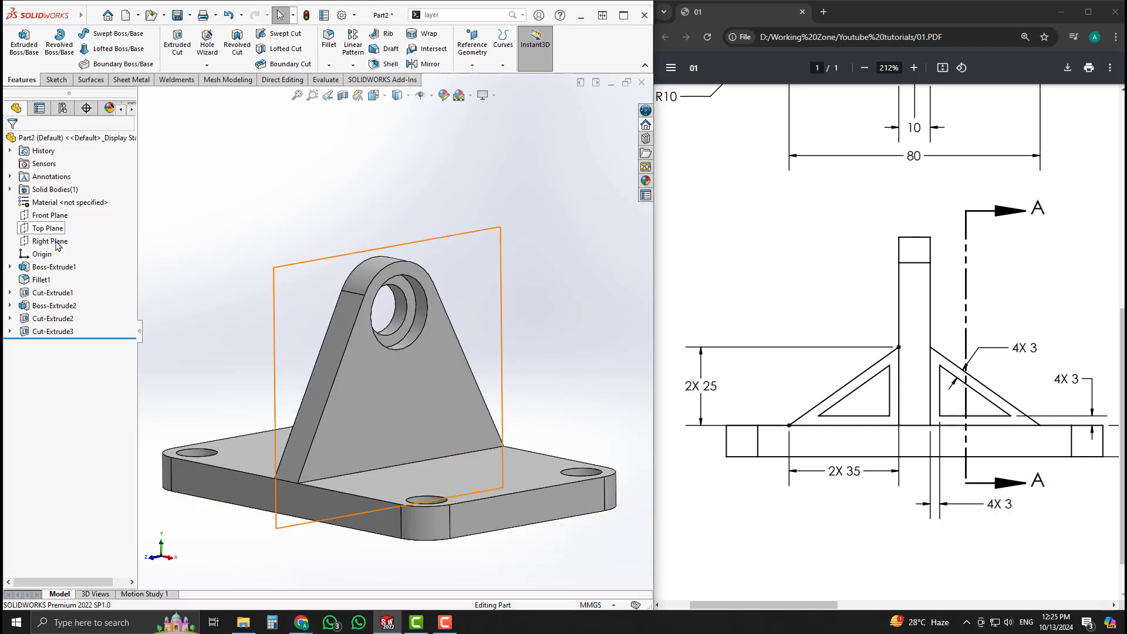
click(48, 217)
click(56, 198)
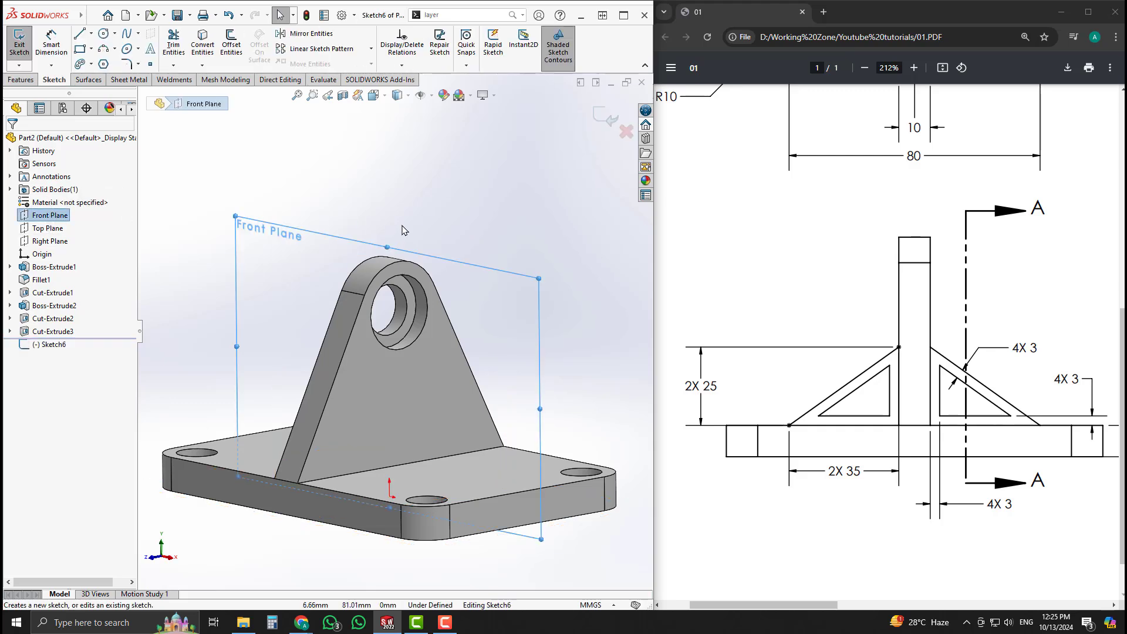
scroll(483, 276, up, 2)
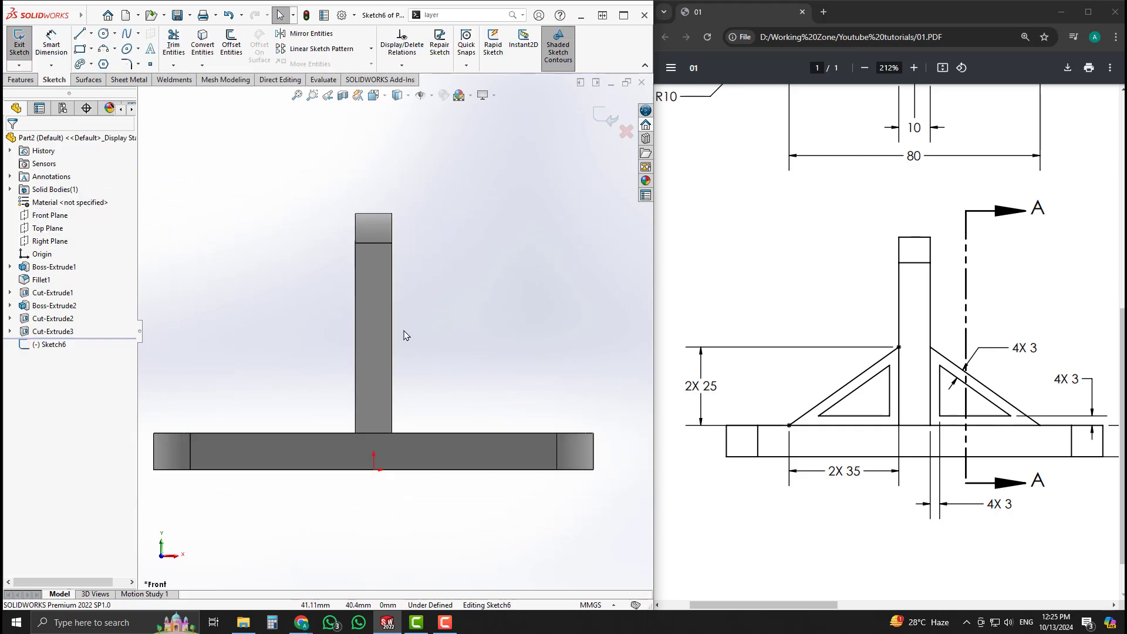
Sketch a slanted line about 41 mm long from the upright support's side edge down to the base plate's upper edge.
key(l)
click(392, 343)
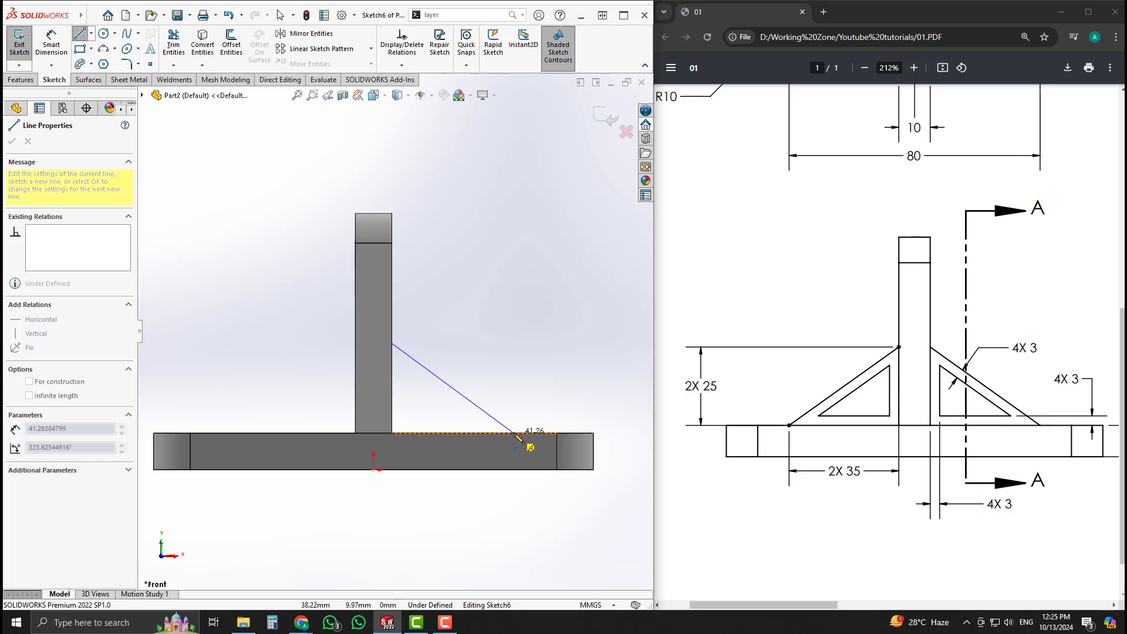
click(515, 433)
key(Escape)
Dimension the slanted line's upper endpoint at 25 mm above the base plate's upper edge.
key(d)
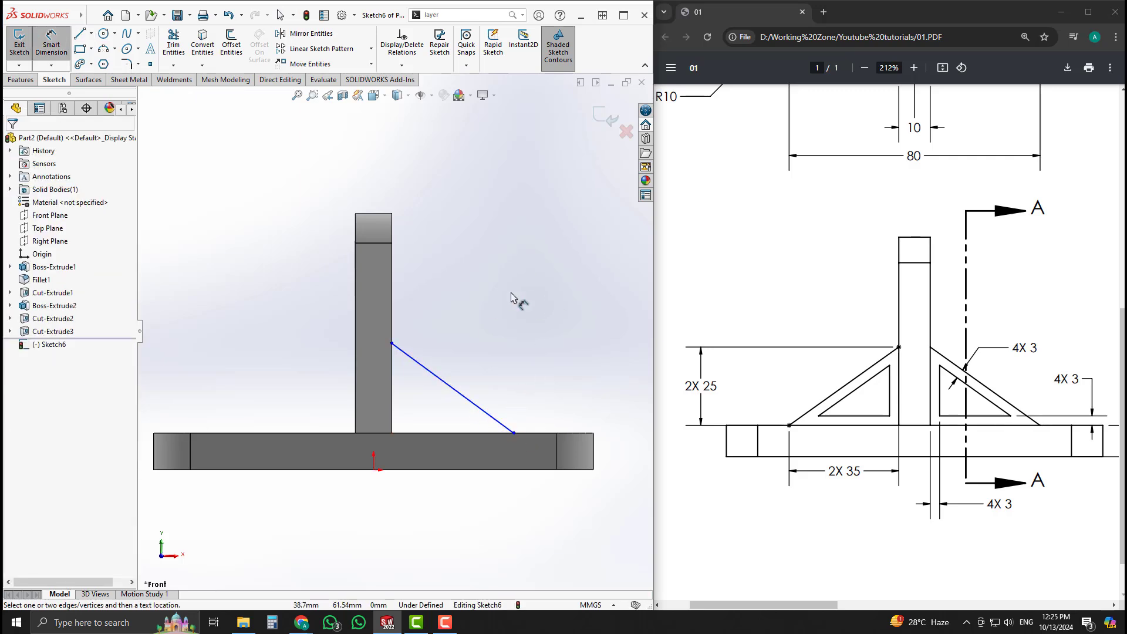
click(392, 343)
click(436, 434)
click(326, 406)
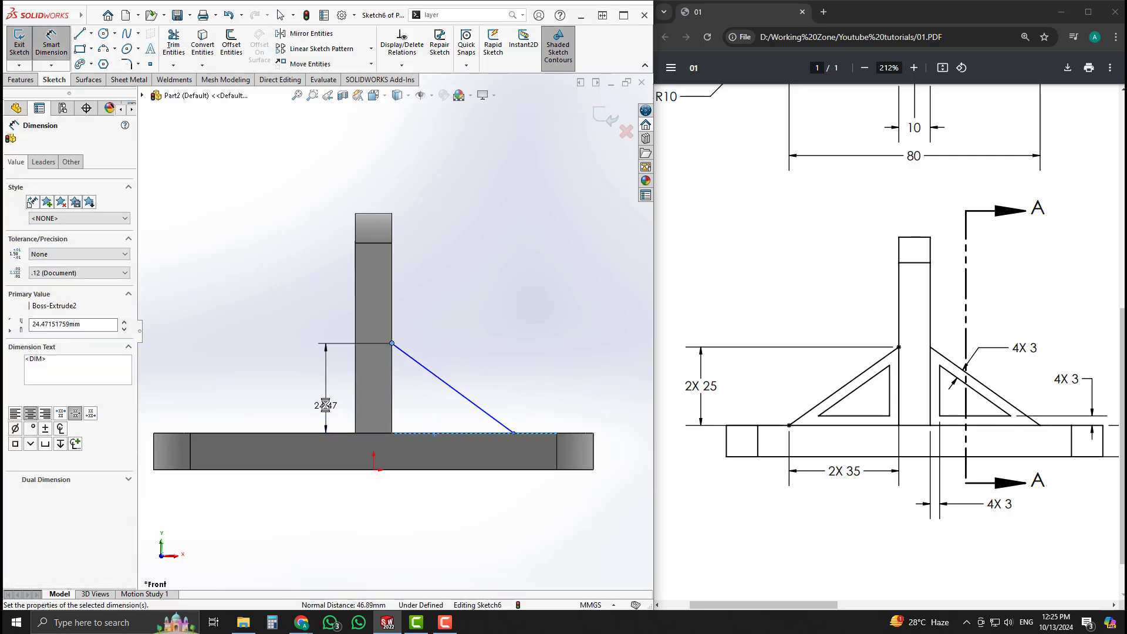
key(Return)
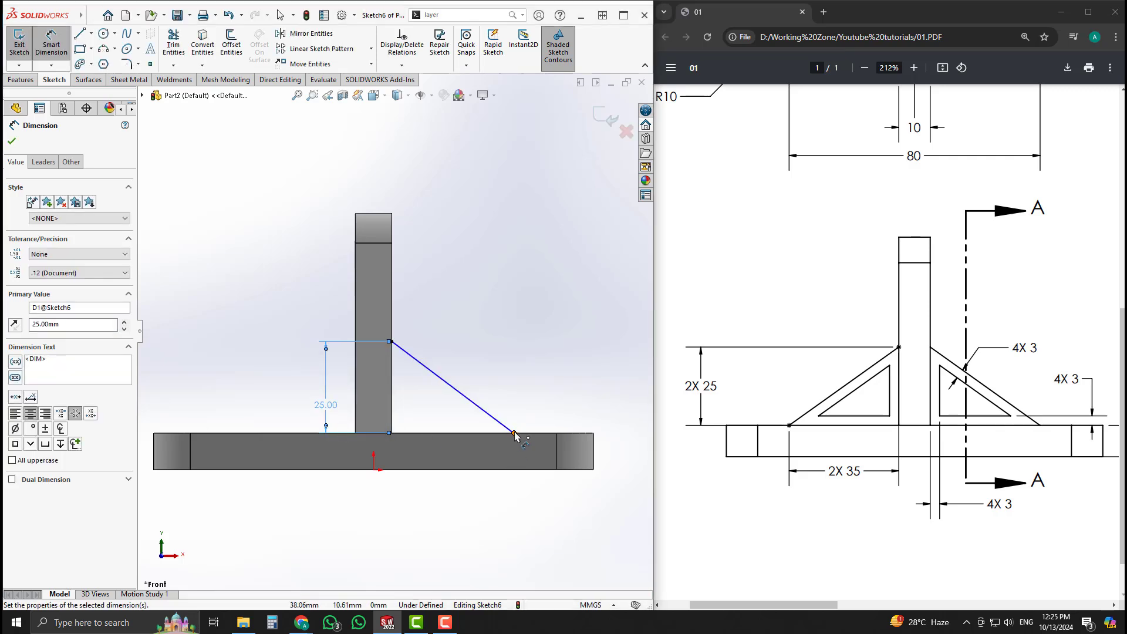
Dimension the slanted line's lower endpoint at 35 mm from the upright support's side edge.
click(515, 434)
click(392, 411)
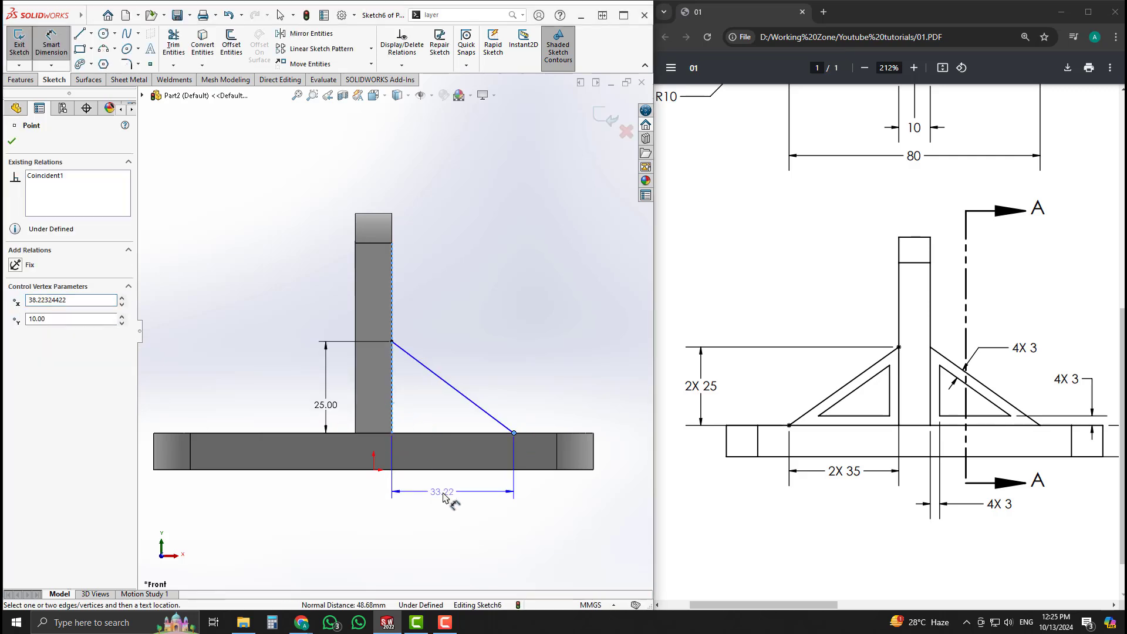
click(446, 496)
text(35)
key(Return)
key(Escape)
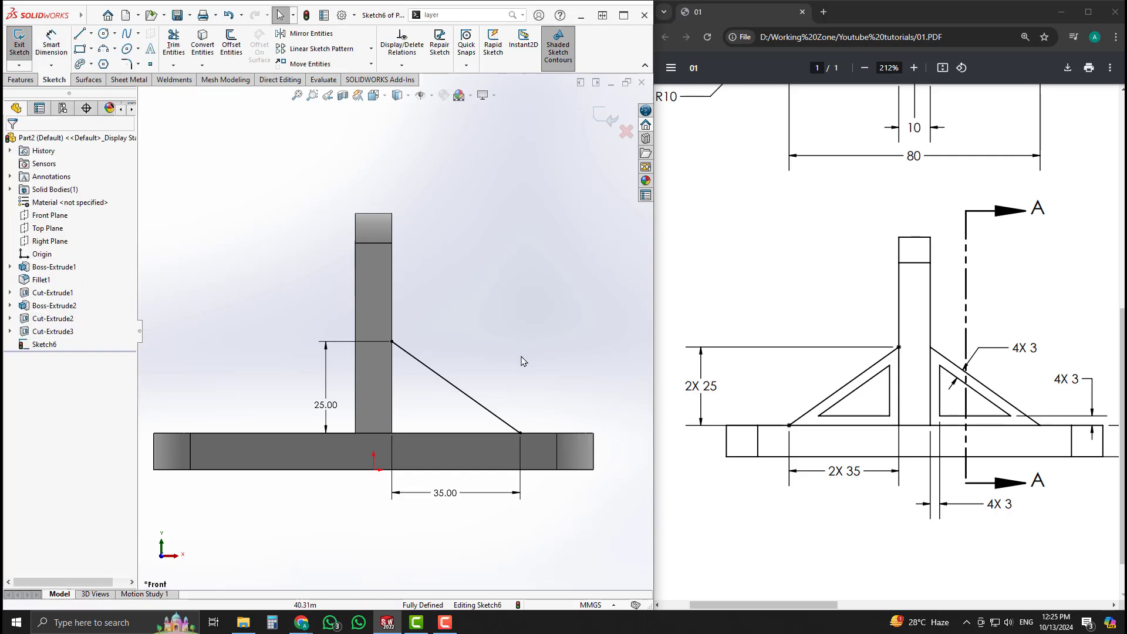
Exit the sketch and create a Rib from the slanted line, 10 mm thick on both sides of the sketch.
mouse_move(505, 300)
middle_down()
mouse_move(468, 325)
mouse_move(498, 294)
middle_up()
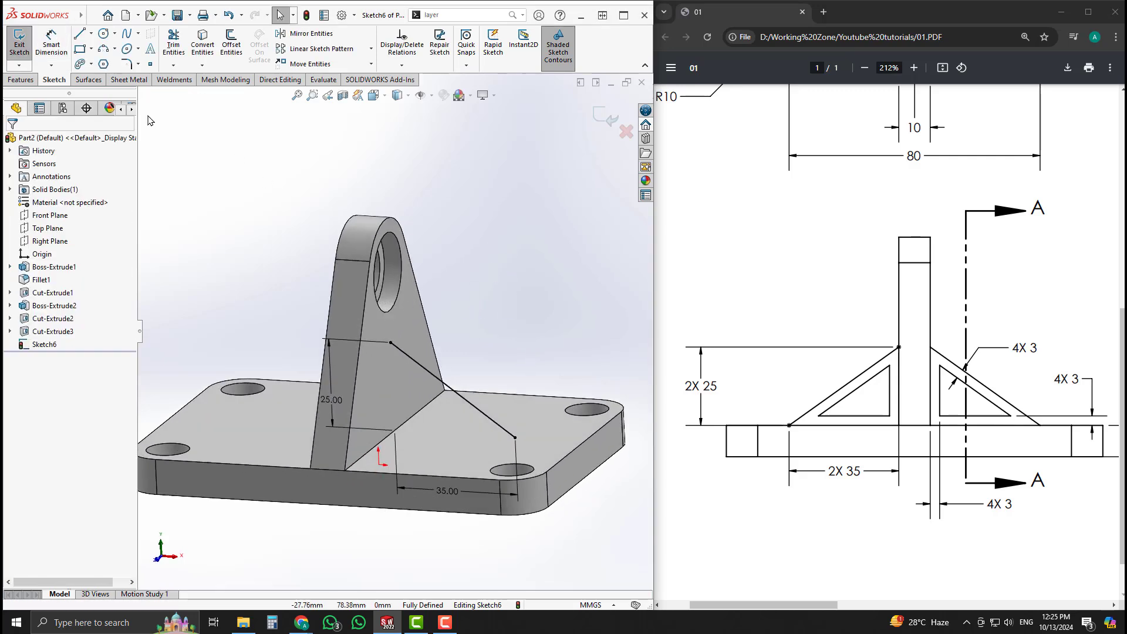
click(21, 79)
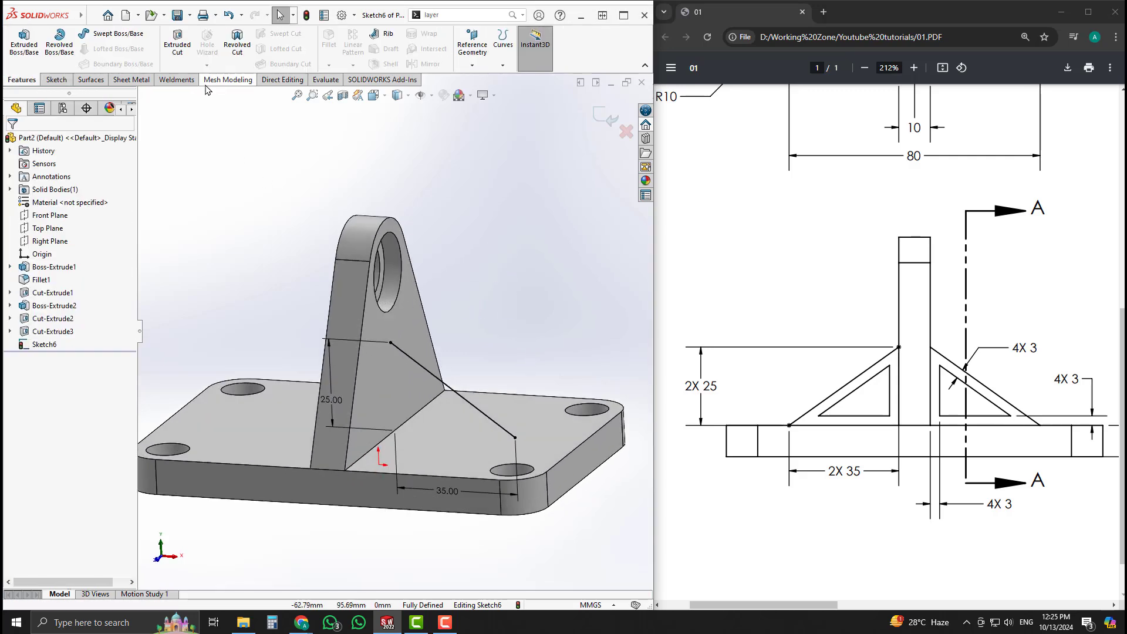
double_click(227, 155)
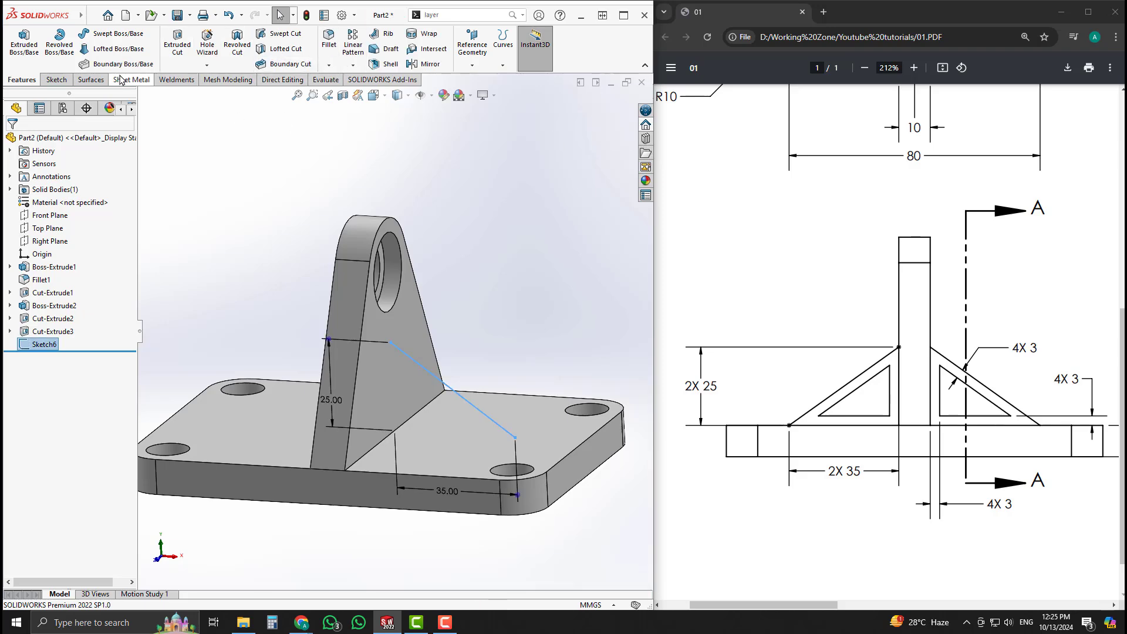
click(388, 33)
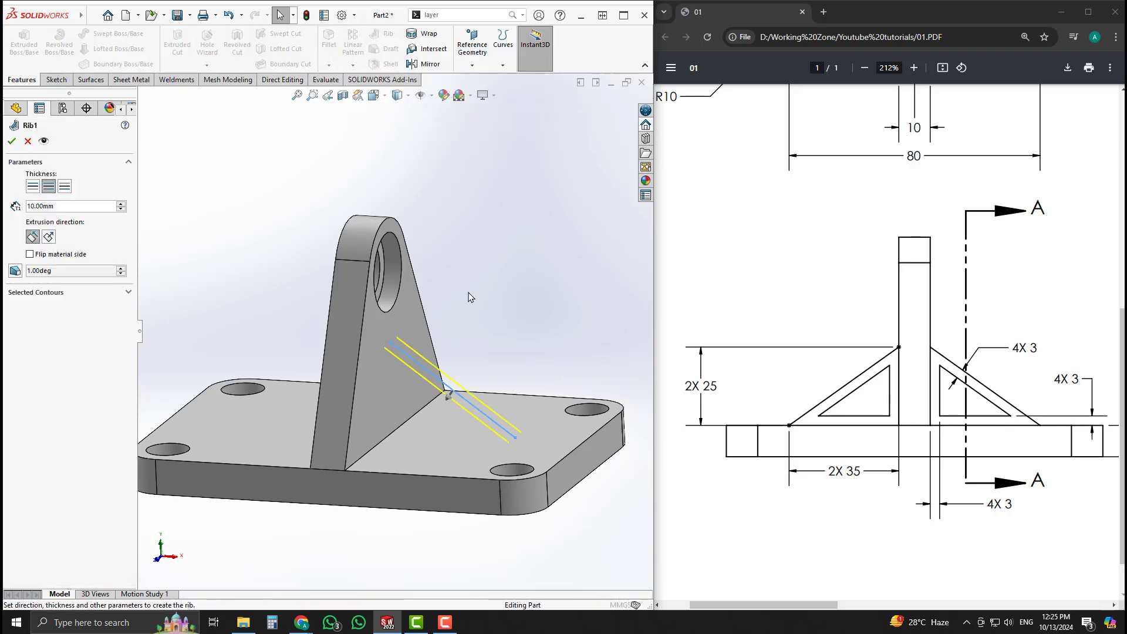
mouse_move(516, 234)
middle_down()
mouse_move(439, 311)
mouse_move(394, 315)
mouse_move(389, 301)
middle_up()
click(12, 141)
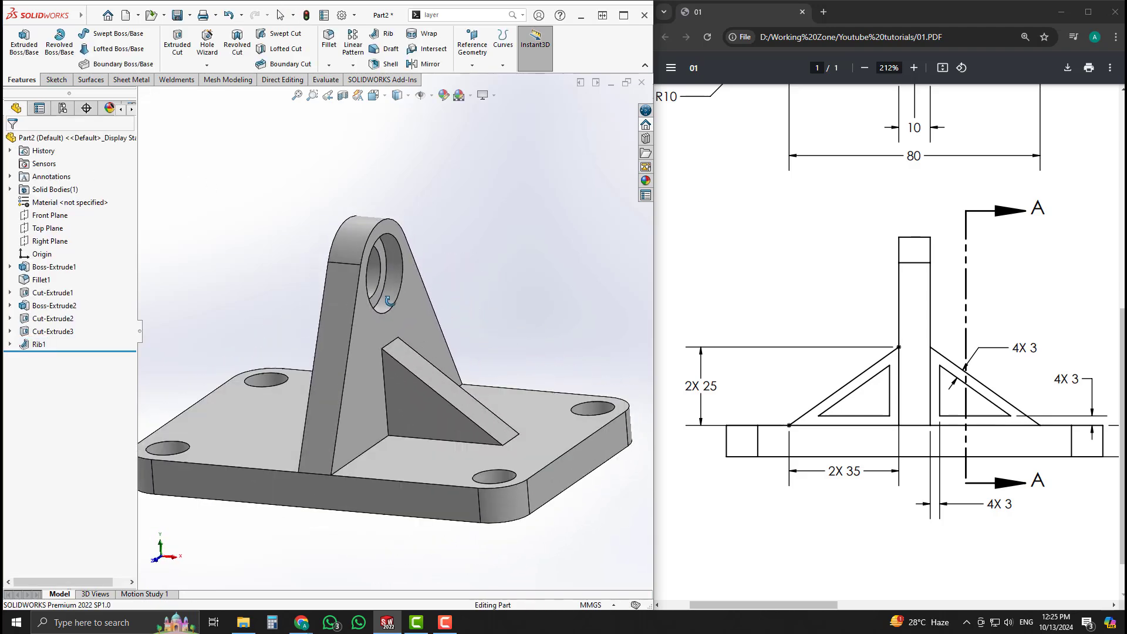
Mirror the rib about the Right Plane to the other side of the upright support.
click(39, 344)
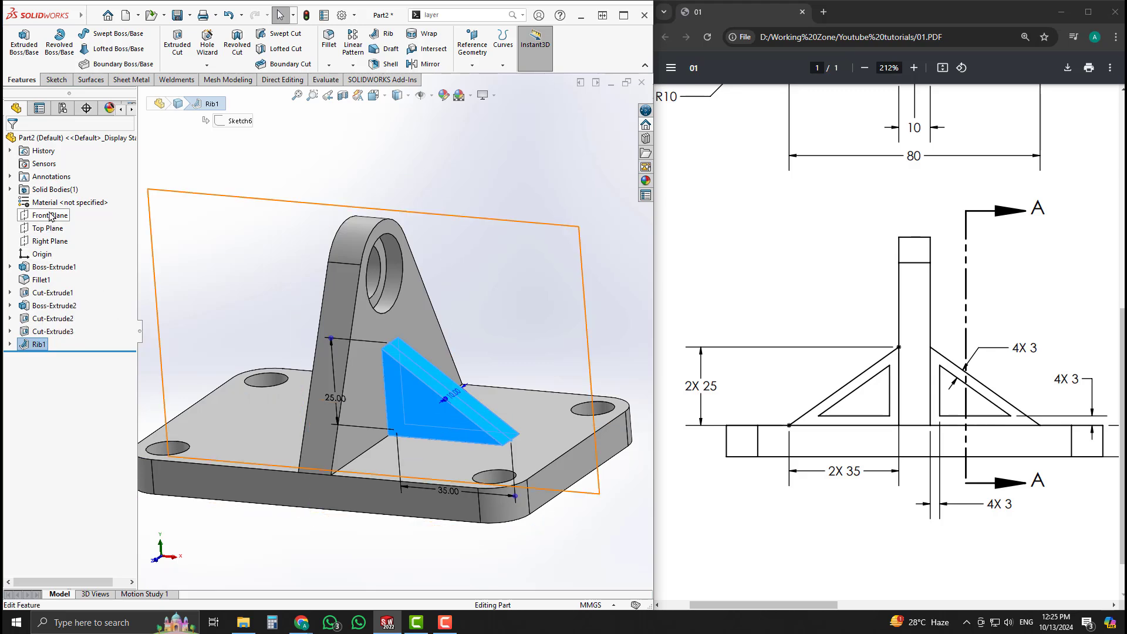
click(50, 241)
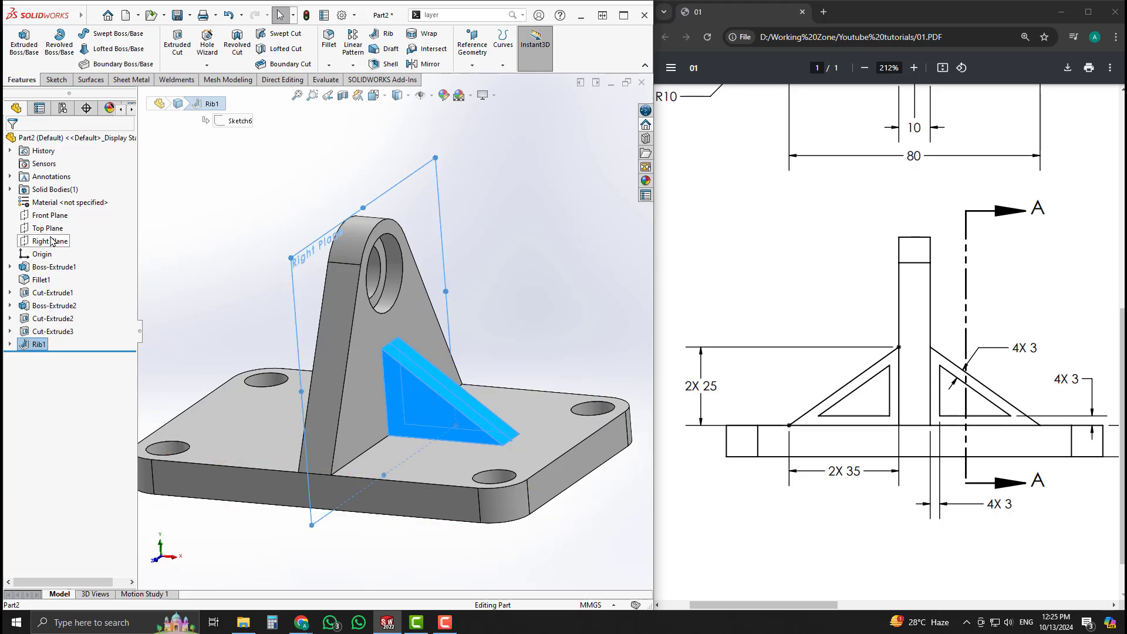
click(424, 63)
right_click(441, 194)
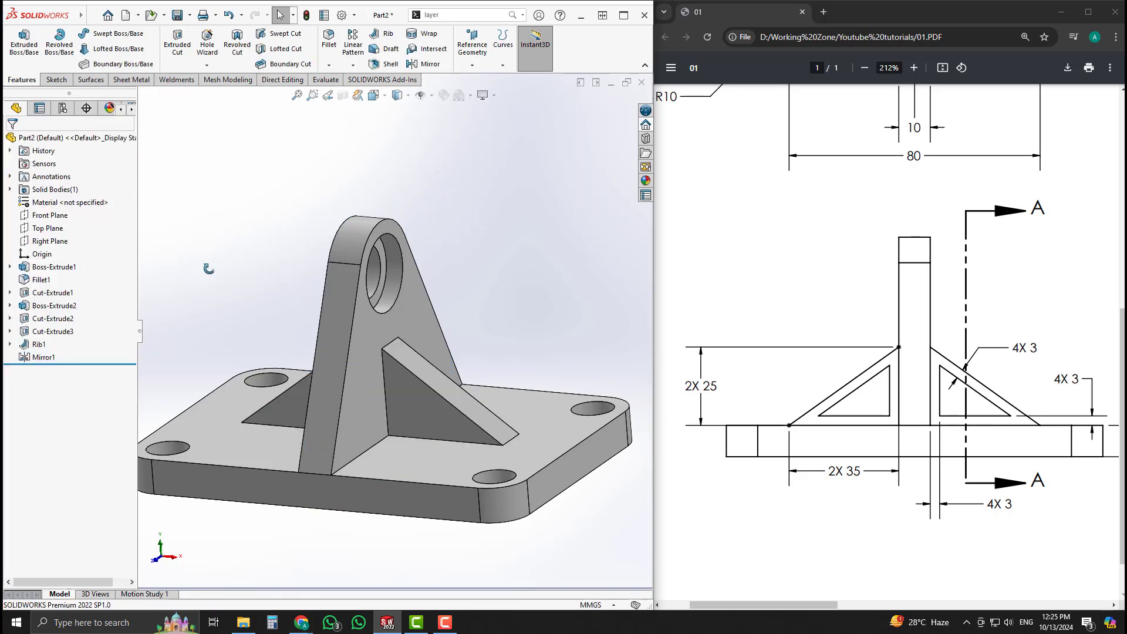
middle_drag(442, 194, 650, 372)
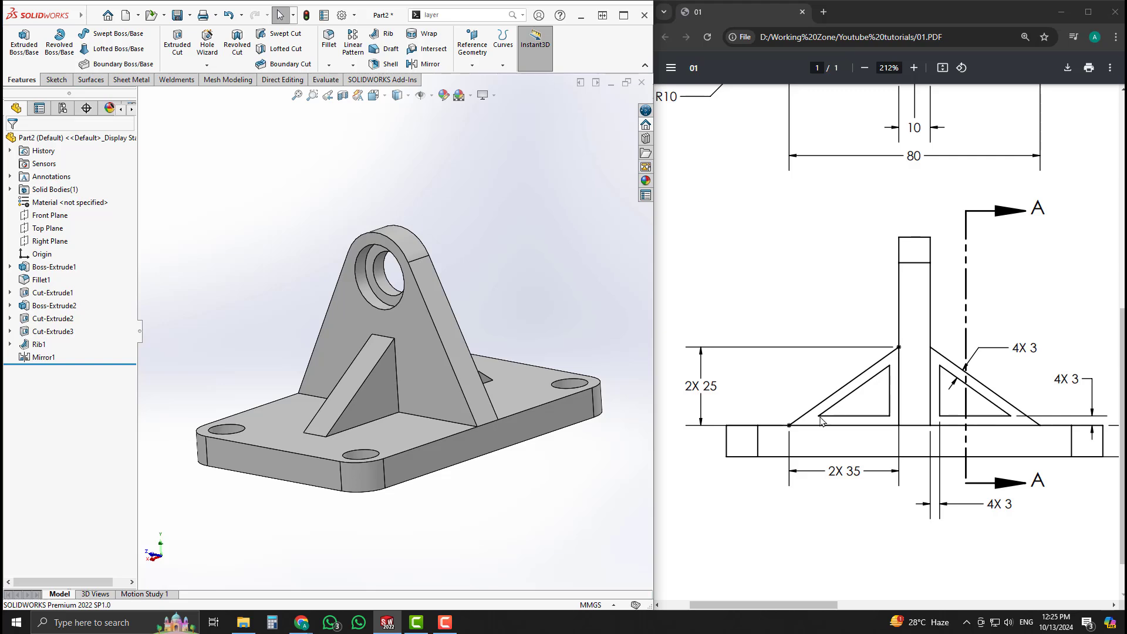
Check the rib pocket dimensions in the drawing and start a sketch on the rib's triangular side face.
click(1017, 403)
shift+scroll(1021, 376, right, 5)
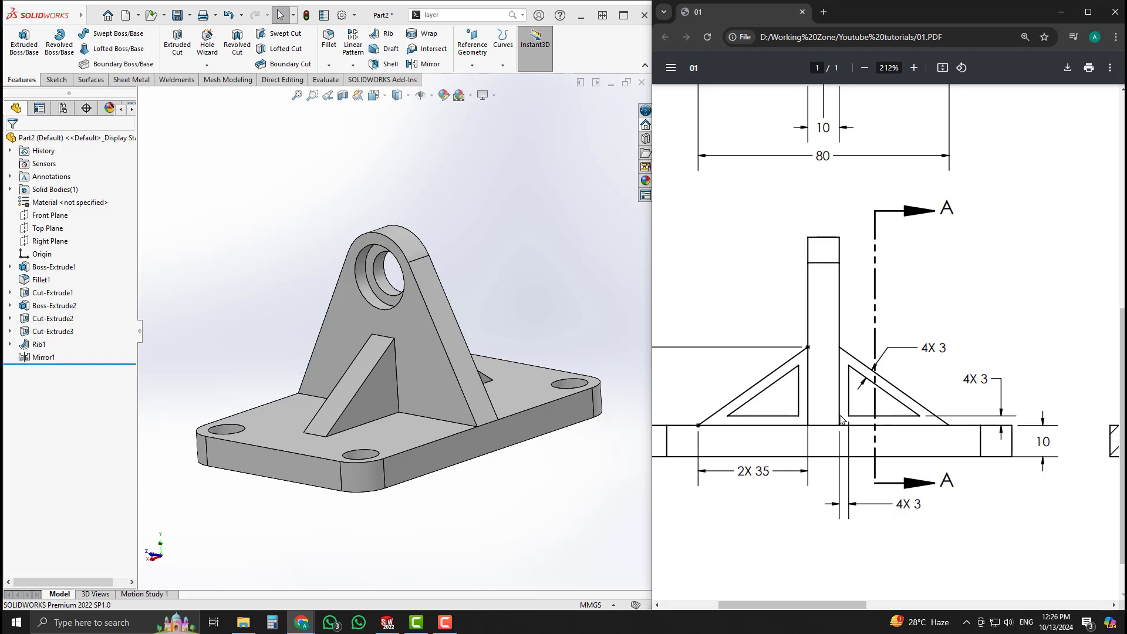
mouse_move(498, 387)
middle_down()
mouse_move(314, 345)
mouse_move(359, 373)
middle_up()
scroll(315, 342, down, 3)
click(445, 392)
click(492, 357)
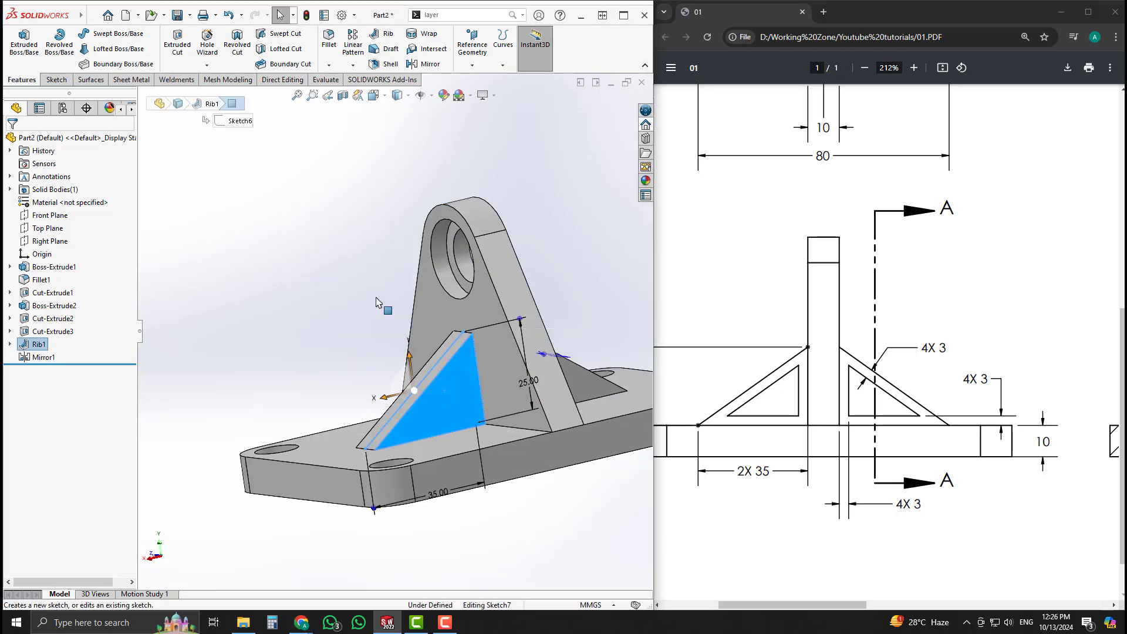
mouse_move(299, 262)
middle_down()
mouse_move(373, 256)
mouse_move(409, 357)
middle_up()
scroll(437, 358, up, 2)
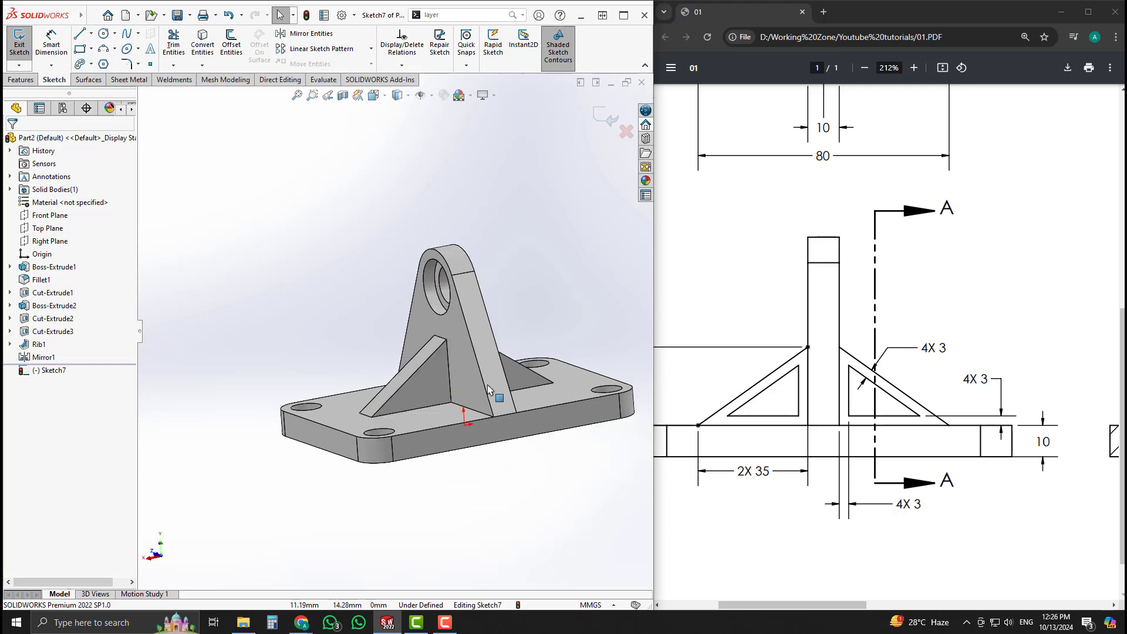
scroll(489, 391, down, 2)
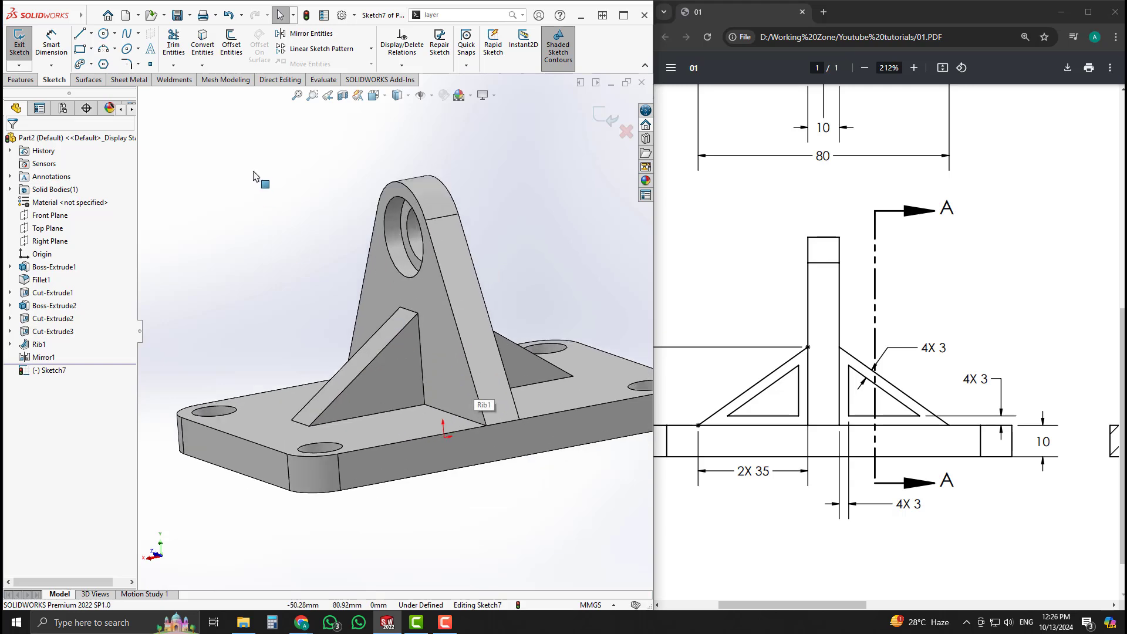
Offset the outline of the rib's triangular side face 3 mm inward.
click(378, 318)
click(232, 44)
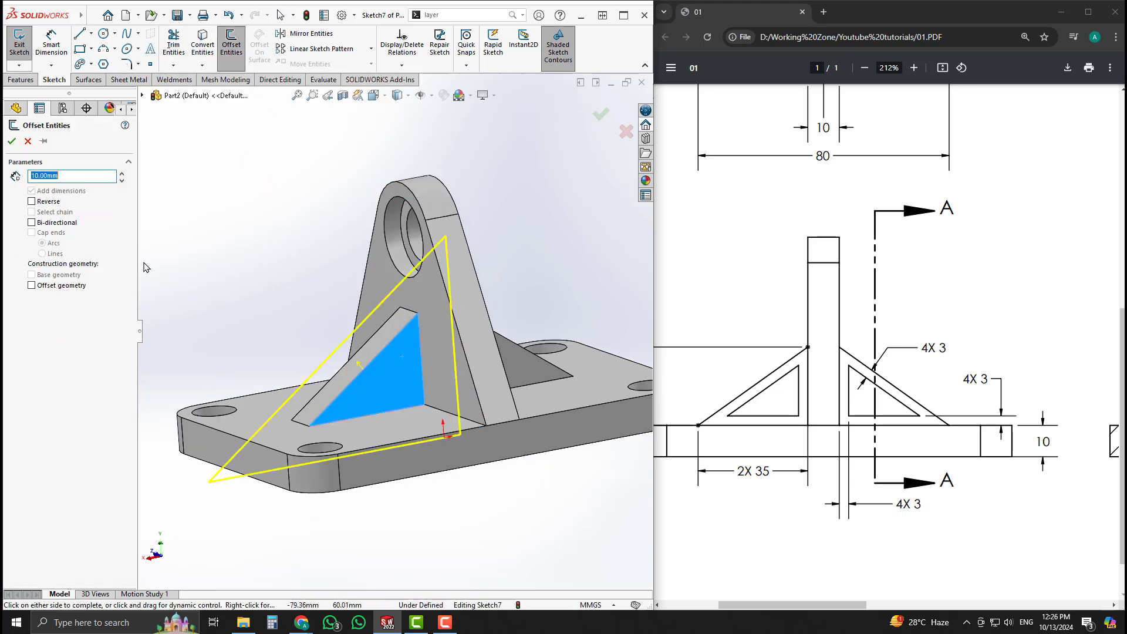
text(3)
key(Return)
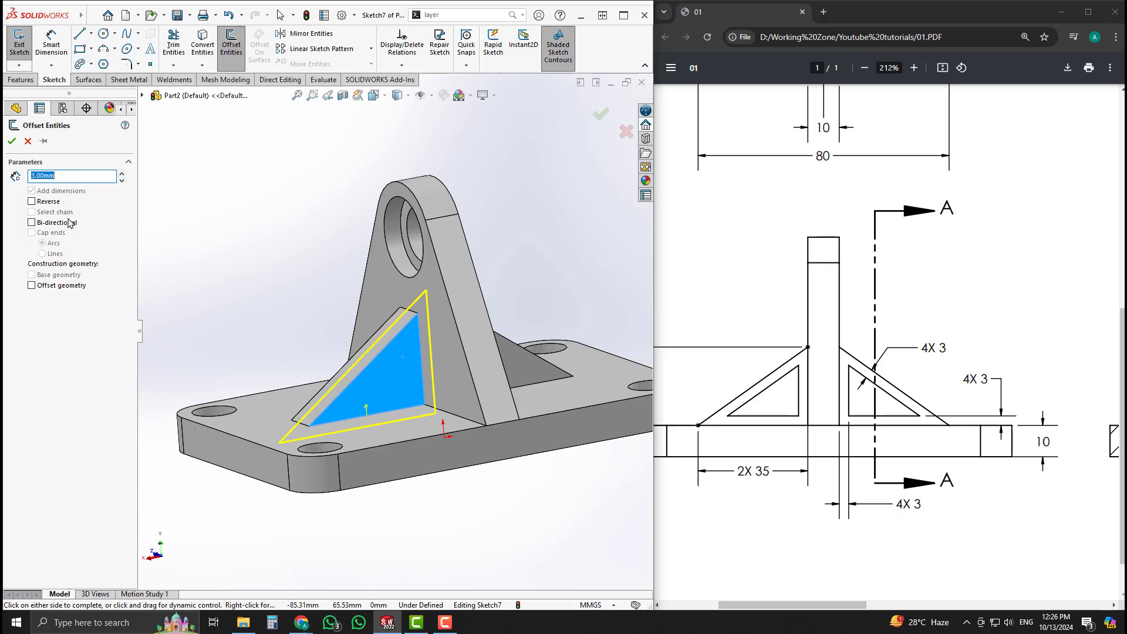
click(32, 202)
click(11, 141)
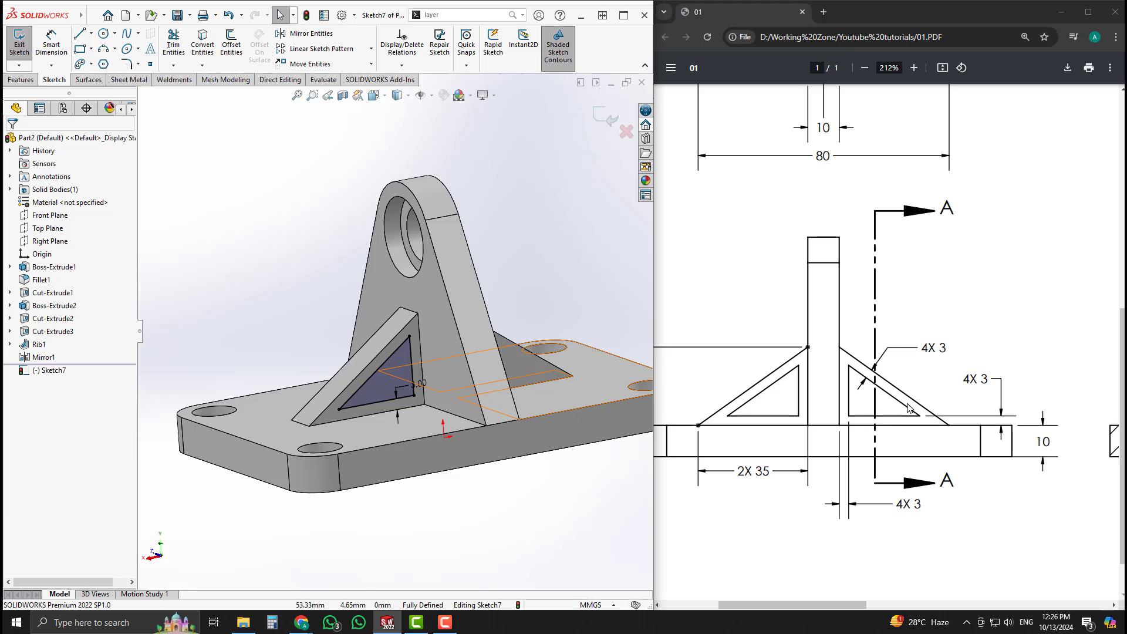
Check the pocket depth in Section A-A, exit the sketch and cut the inner triangle 2.5 mm blind into the rib.
scroll(909, 408, right, 5)
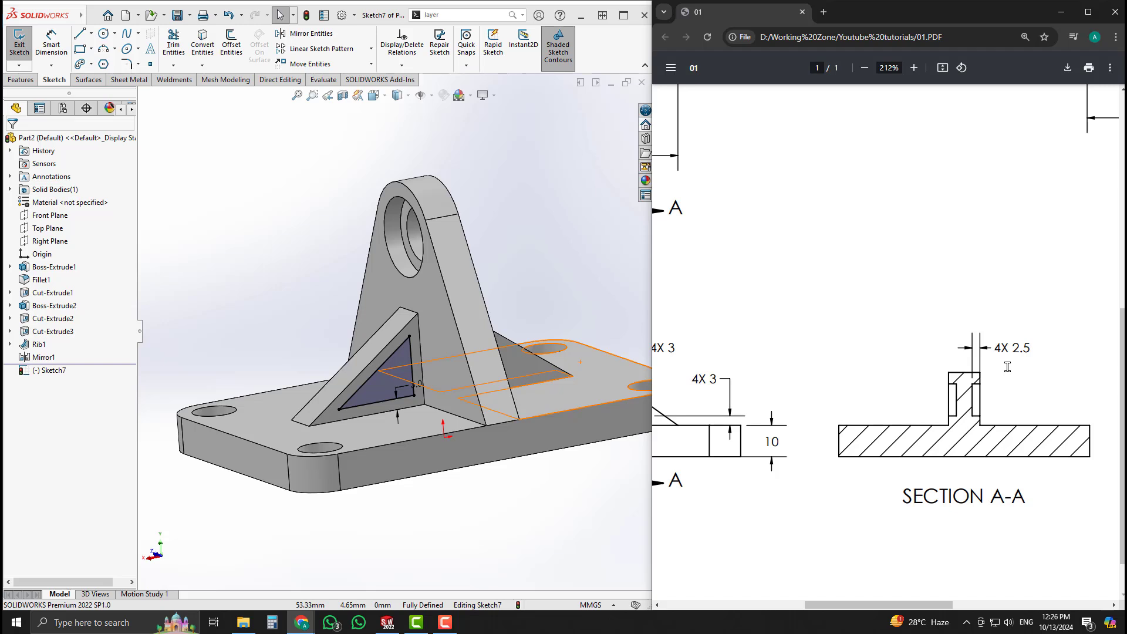
scroll(985, 424, left, 5)
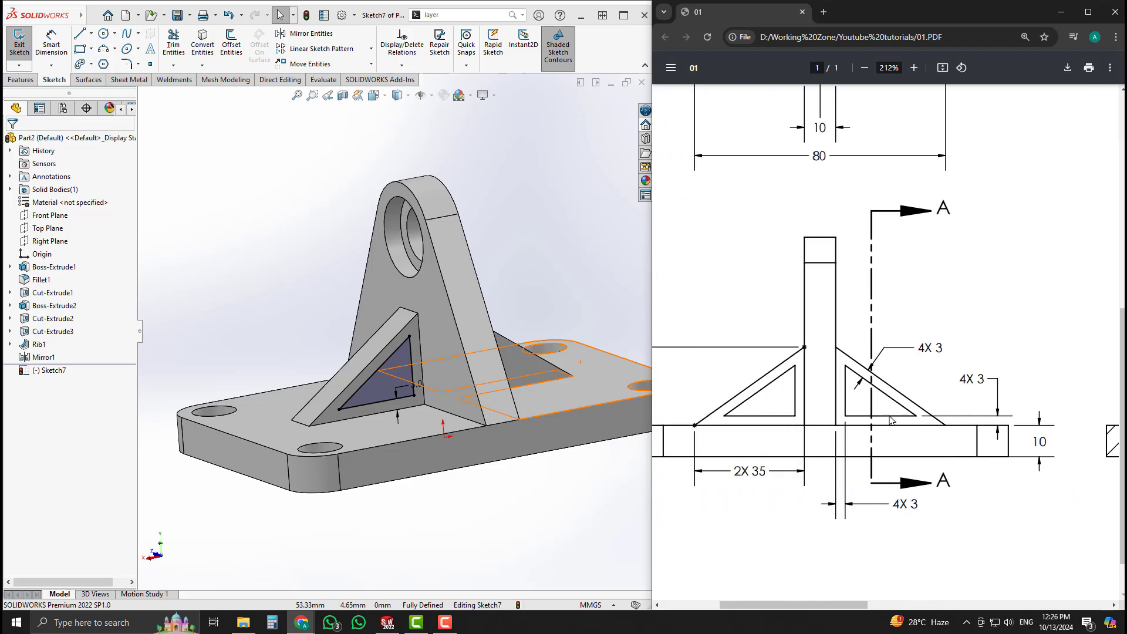
click(271, 265)
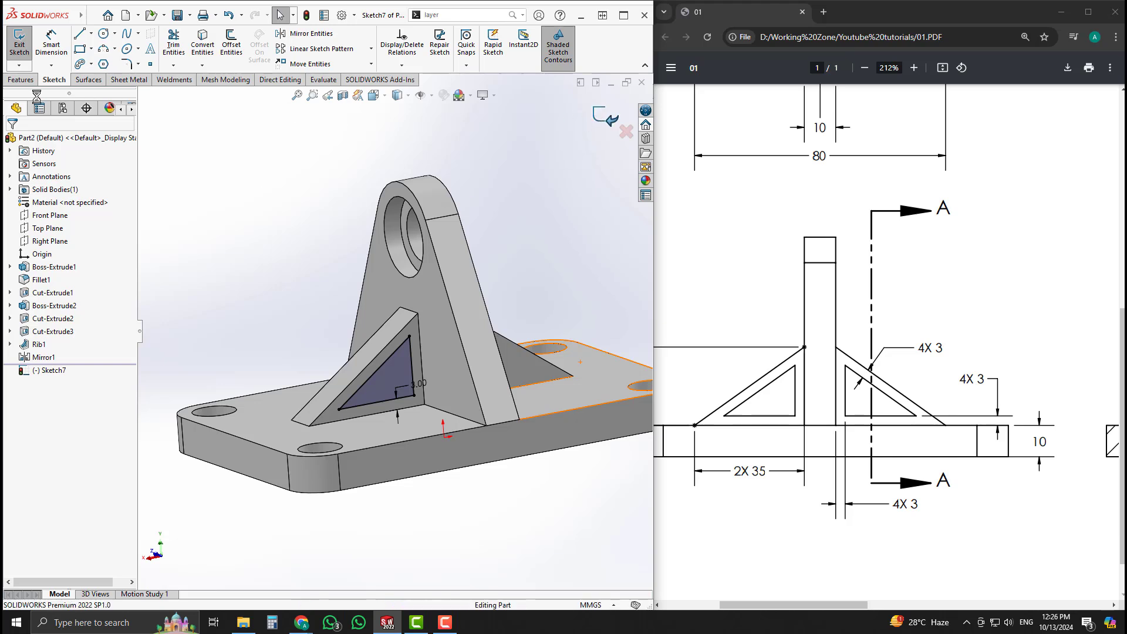
click(19, 44)
click(177, 44)
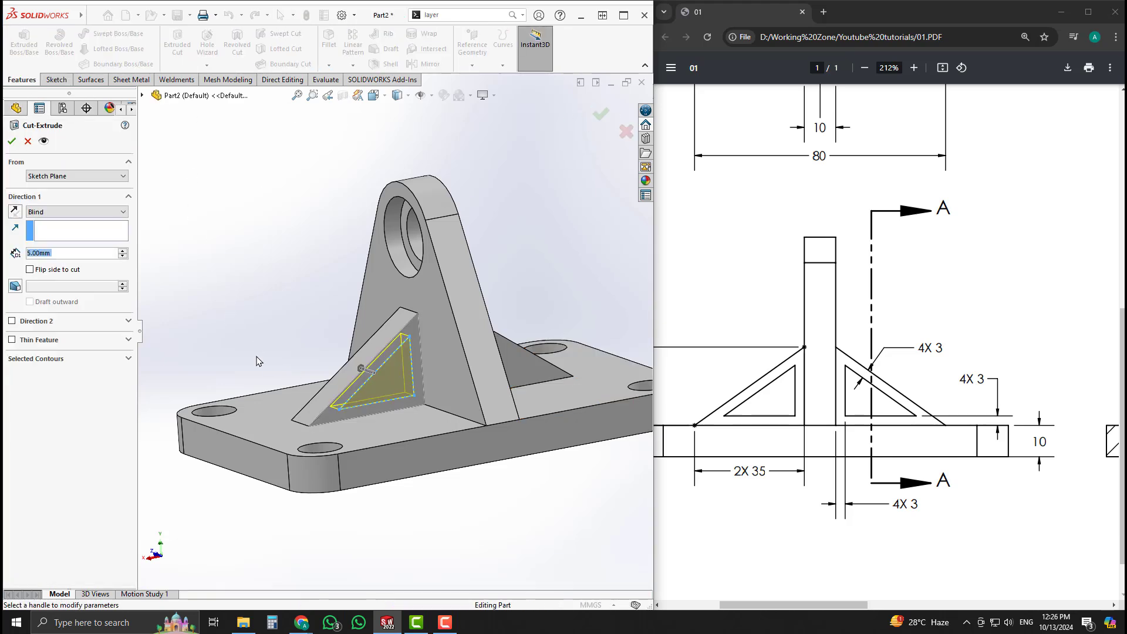
text(2.5)
key(Return)
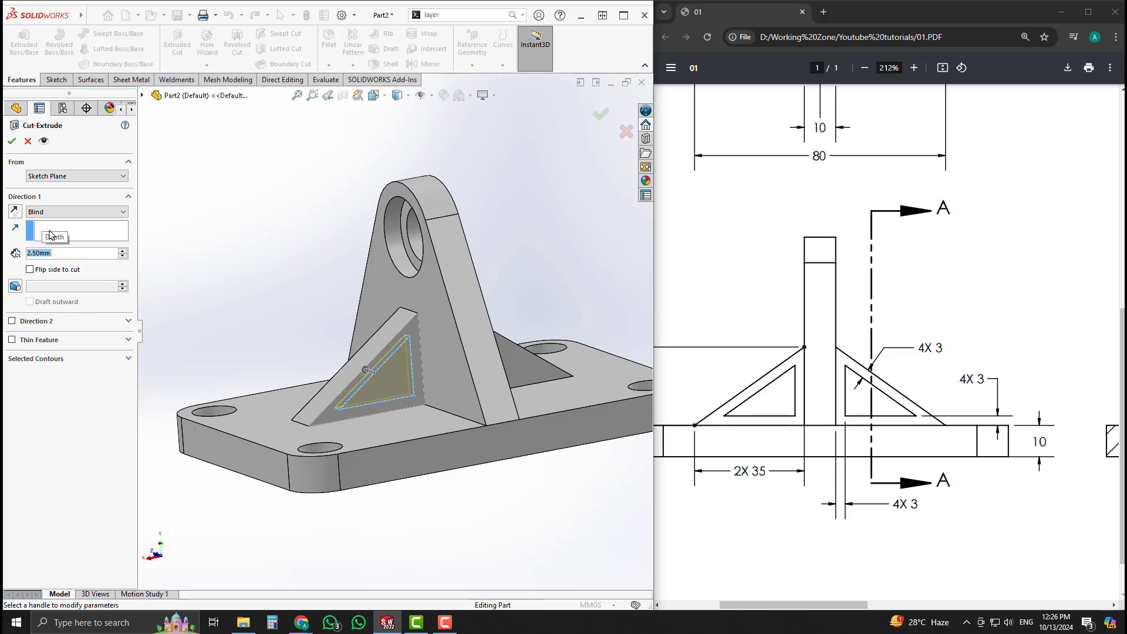
click(12, 141)
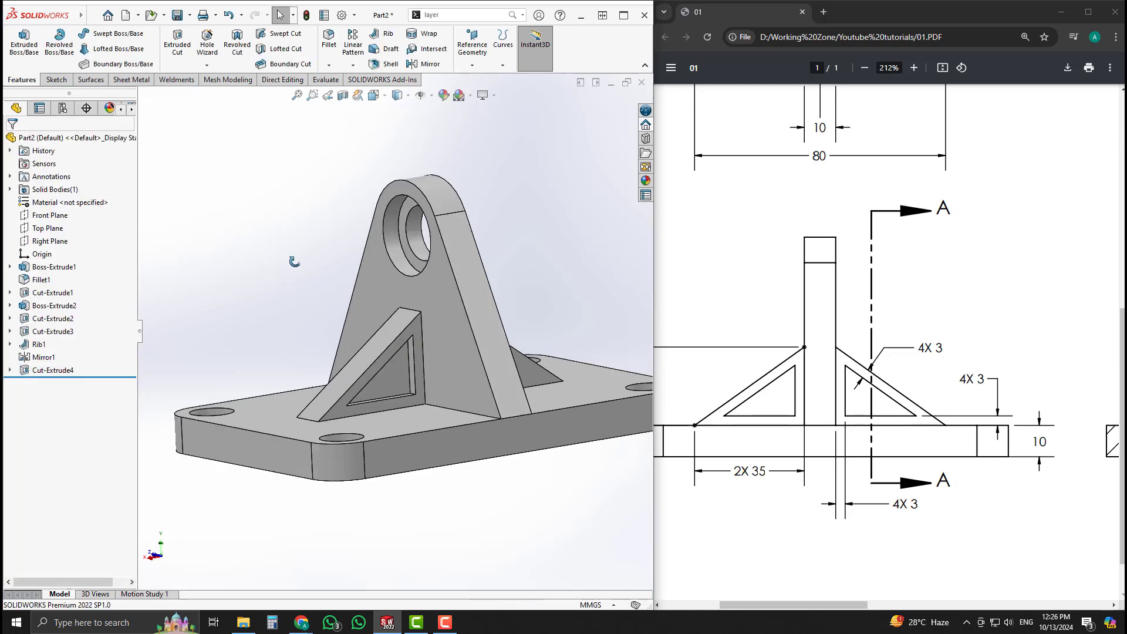
Mirror the triangular pocket cut about the Front Plane to the rib's opposite face.
click(61, 369)
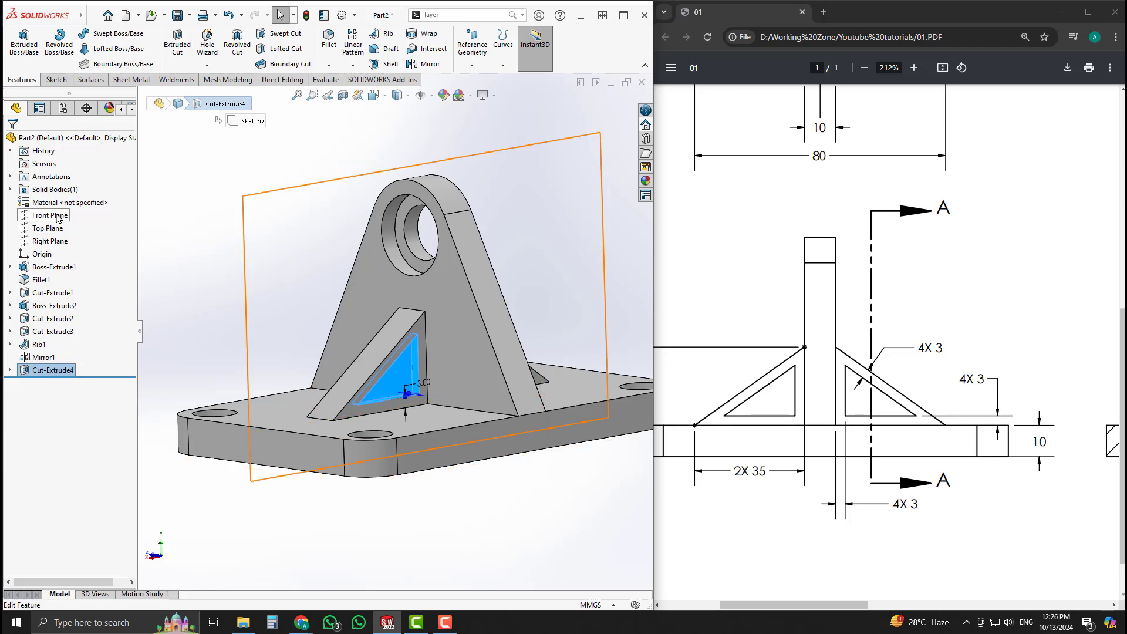
ctrl+click(59, 218)
middle_drag(264, 250, 299, 323)
click(425, 66)
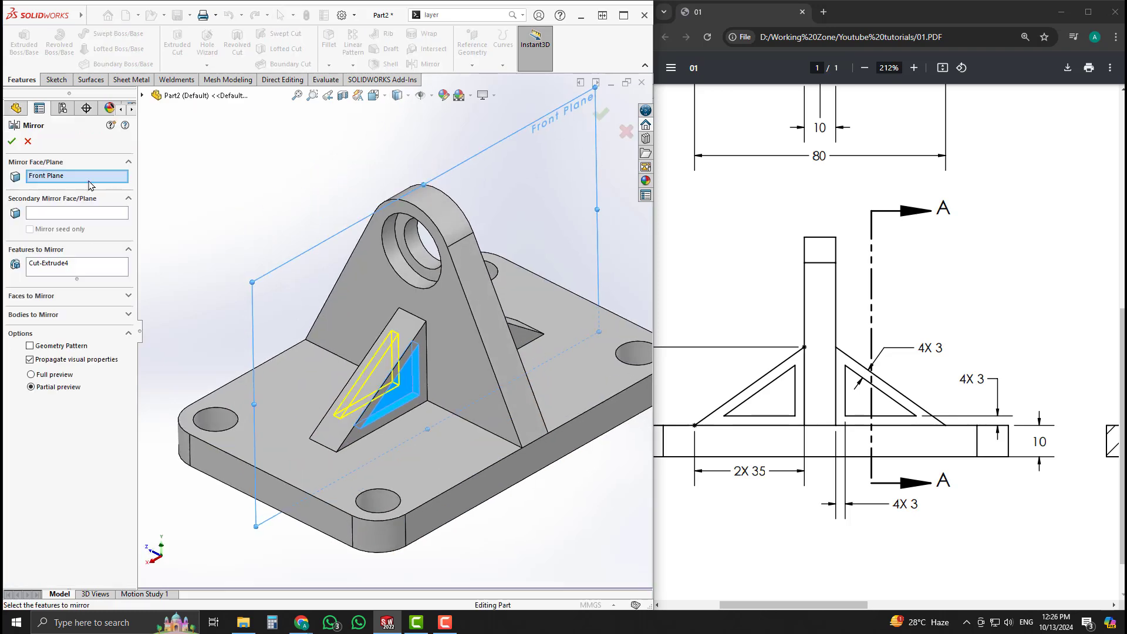
click(12, 142)
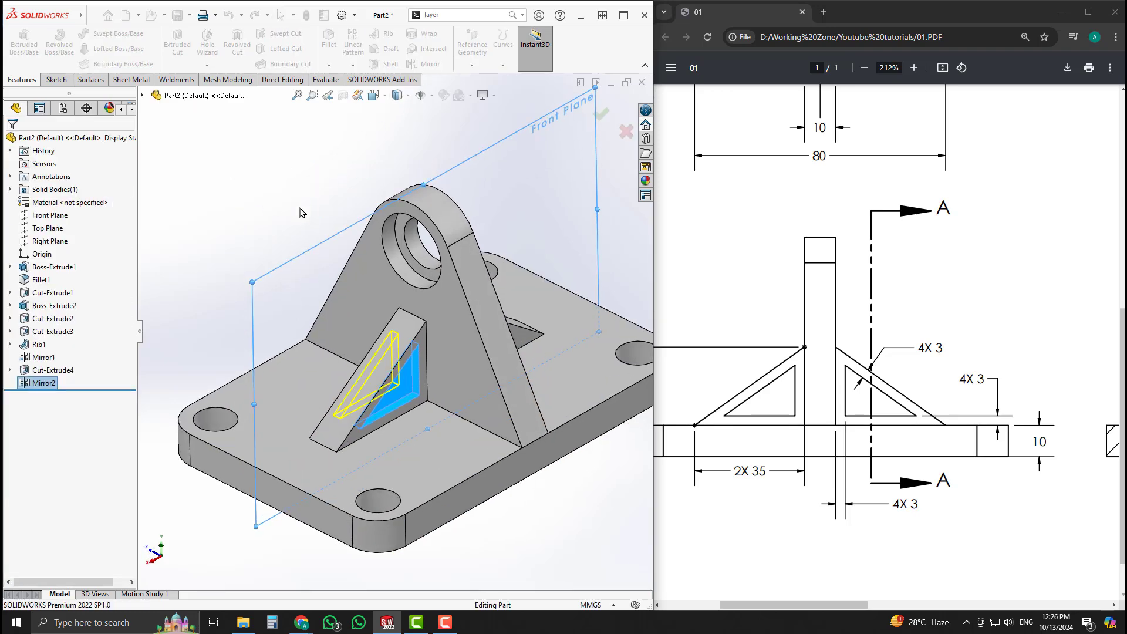
Mirror the triangular pocket cut and its mirrored copy about the Right Plane onto the other rib.
click(53, 371)
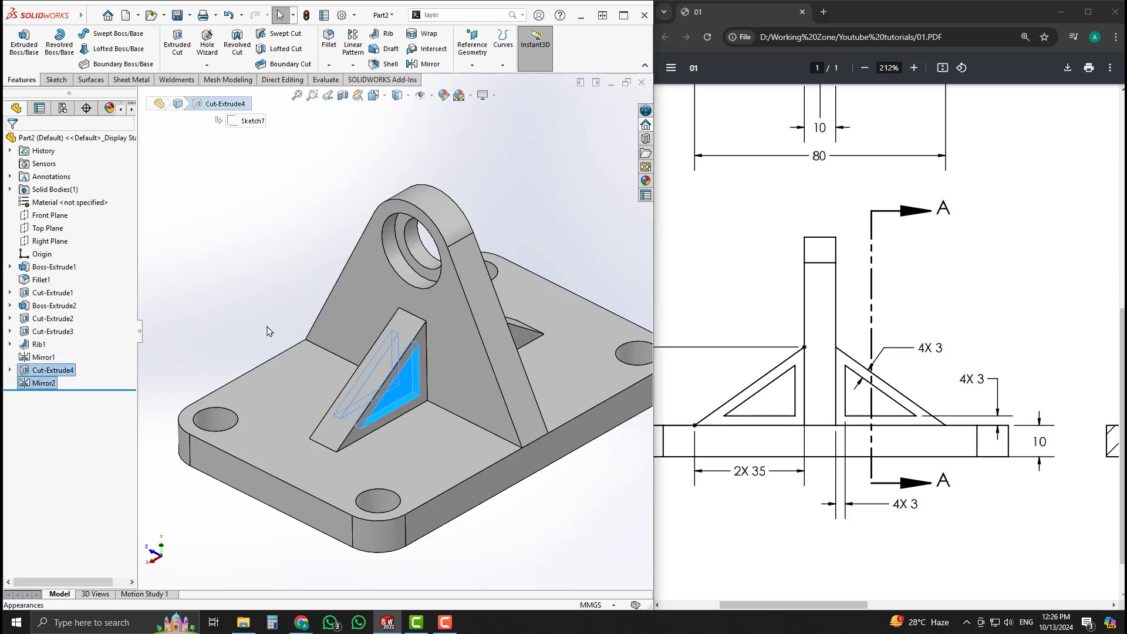
middle_drag(268, 327, 222, 307)
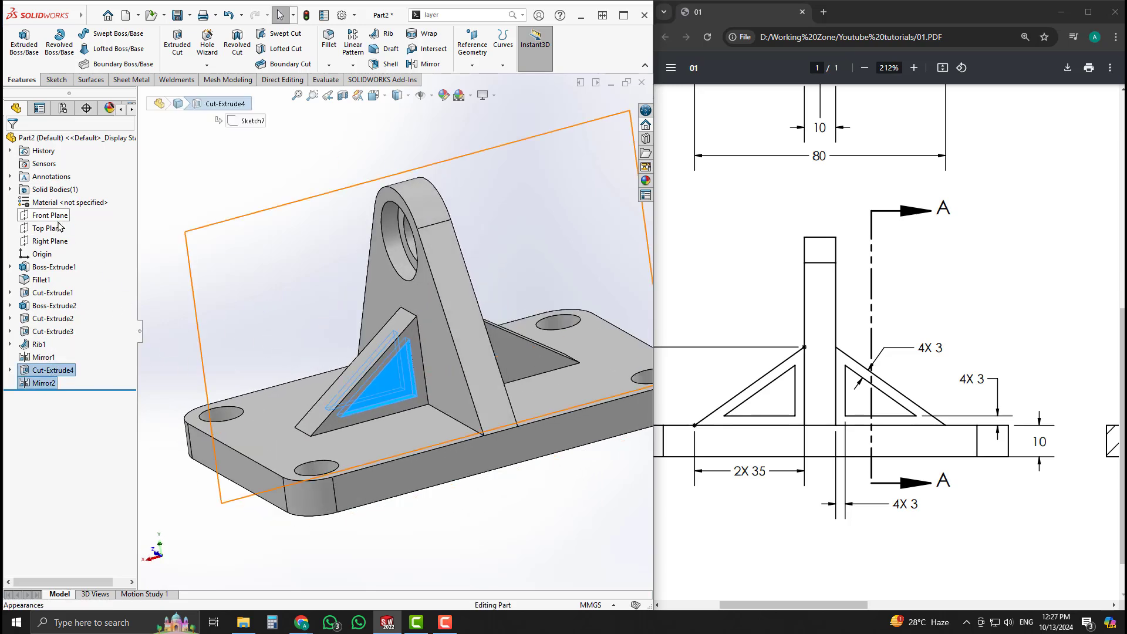
ctrl+click(49, 240)
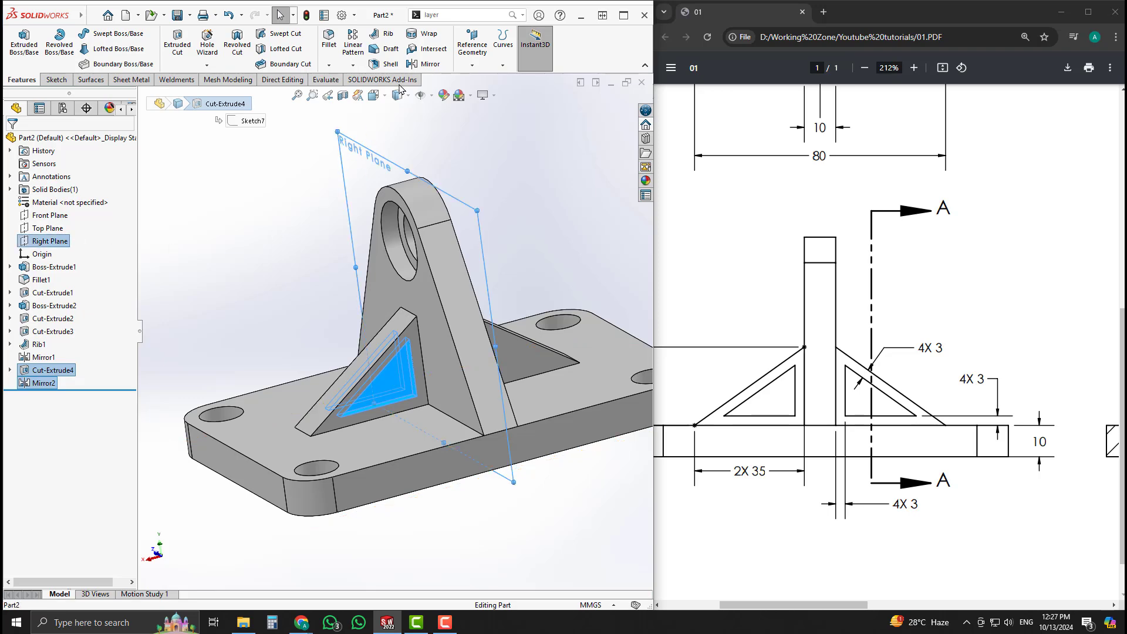
click(423, 64)
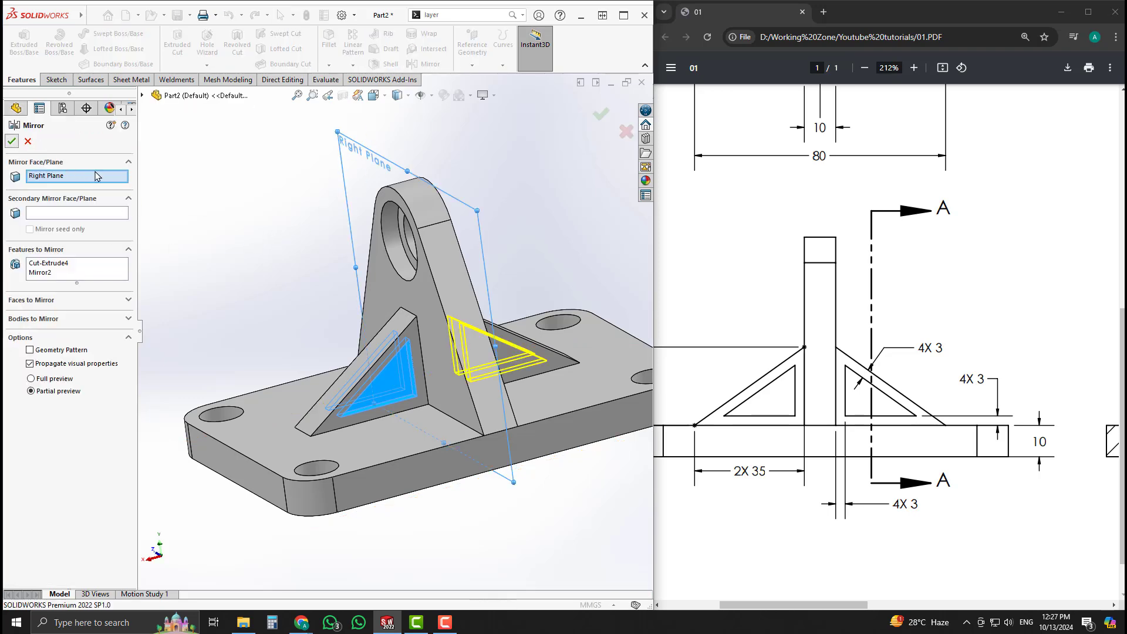
mouse_move(297, 287)
middle_down()
mouse_move(176, 320)
mouse_move(285, 260)
mouse_move(362, 244)
mouse_move(305, 265)
mouse_move(335, 255)
mouse_move(477, 346)
middle_up()
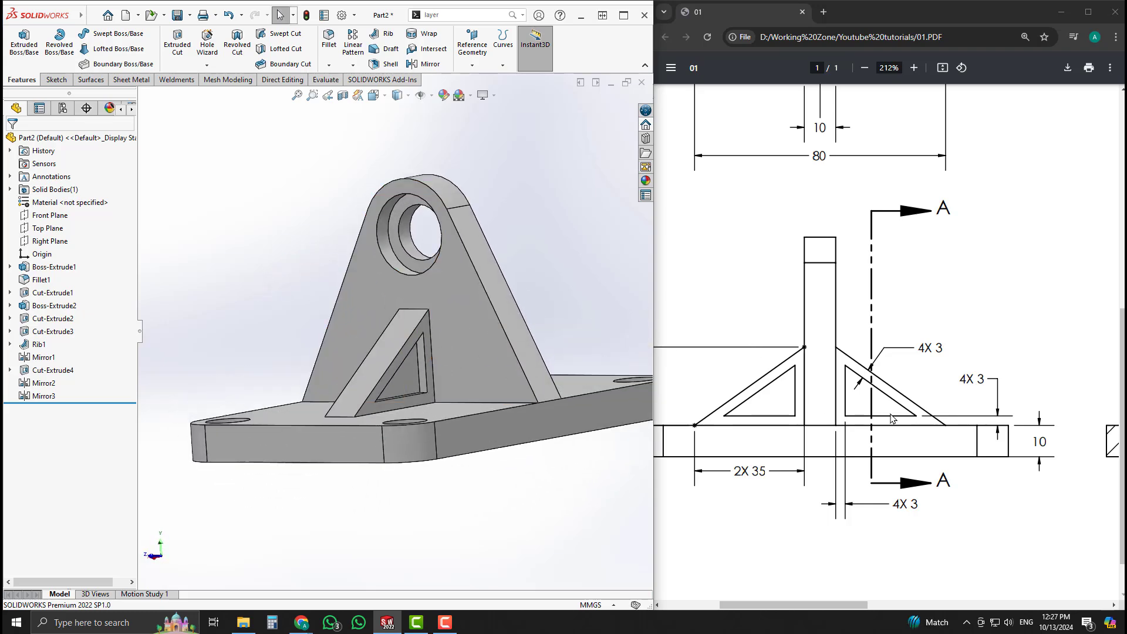
Examine the drawing's side view of the upright support for the through-cutouts' wall thicknesses and corner radius.
ctrl+scroll(892, 418, down, 8)
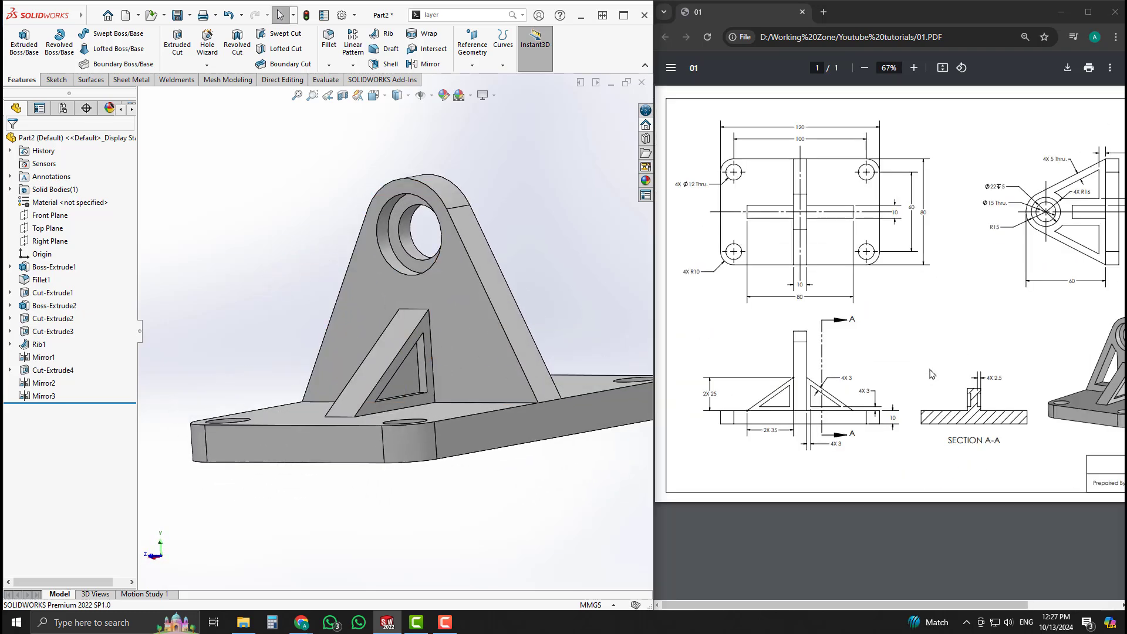
ctrl+scroll(930, 374, up, 8)
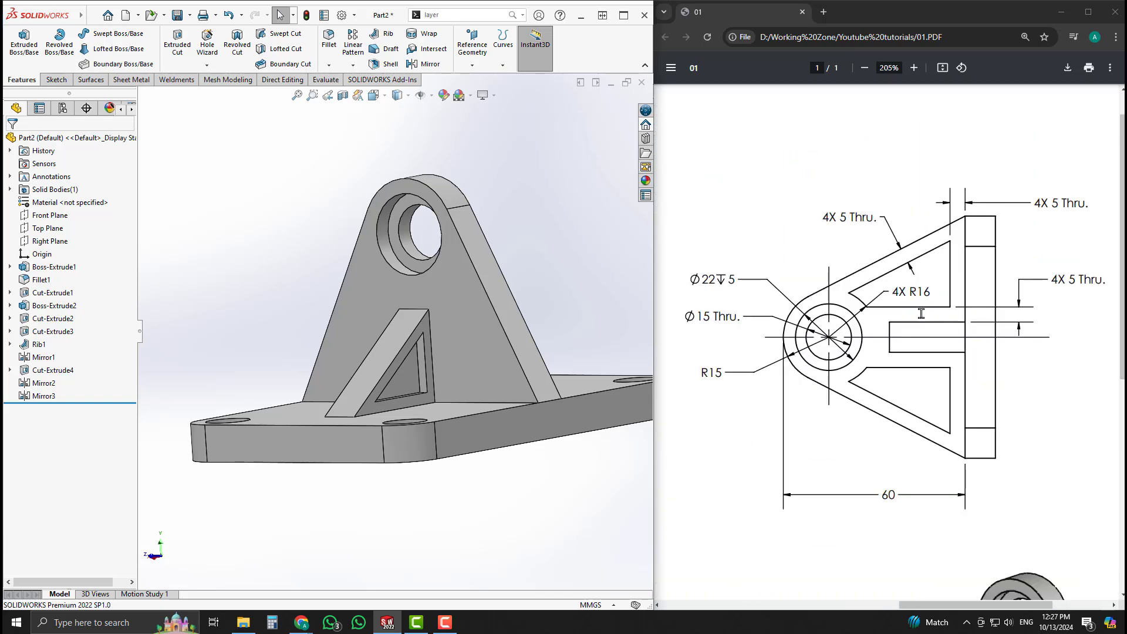
ctrl+scroll(922, 313, up, 2)
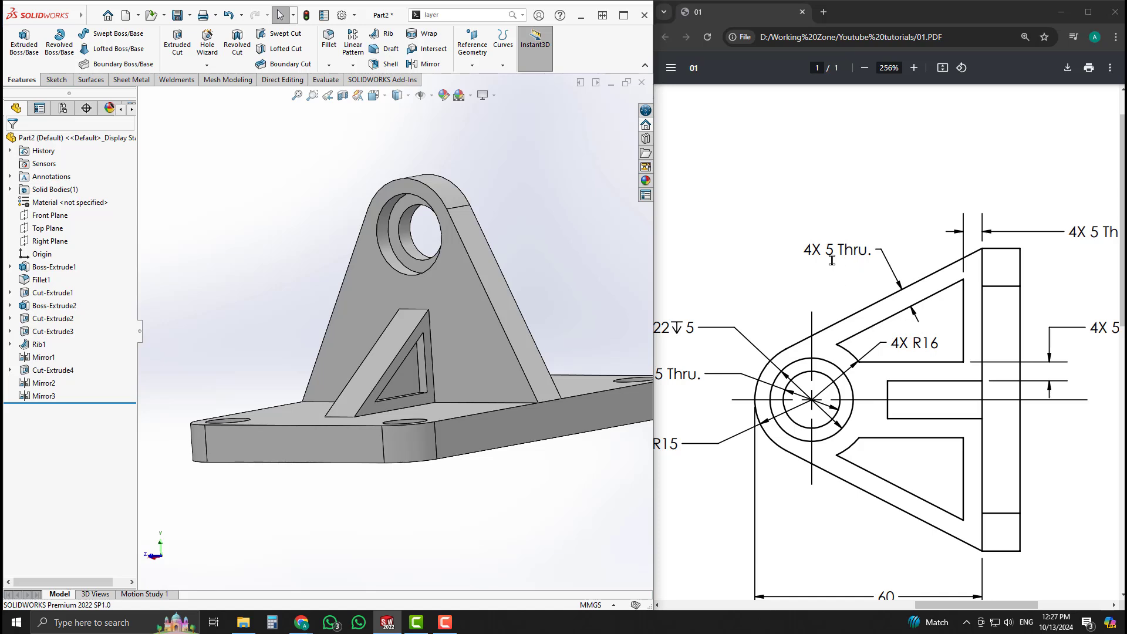
drag(827, 253, 833, 253)
click(755, 276)
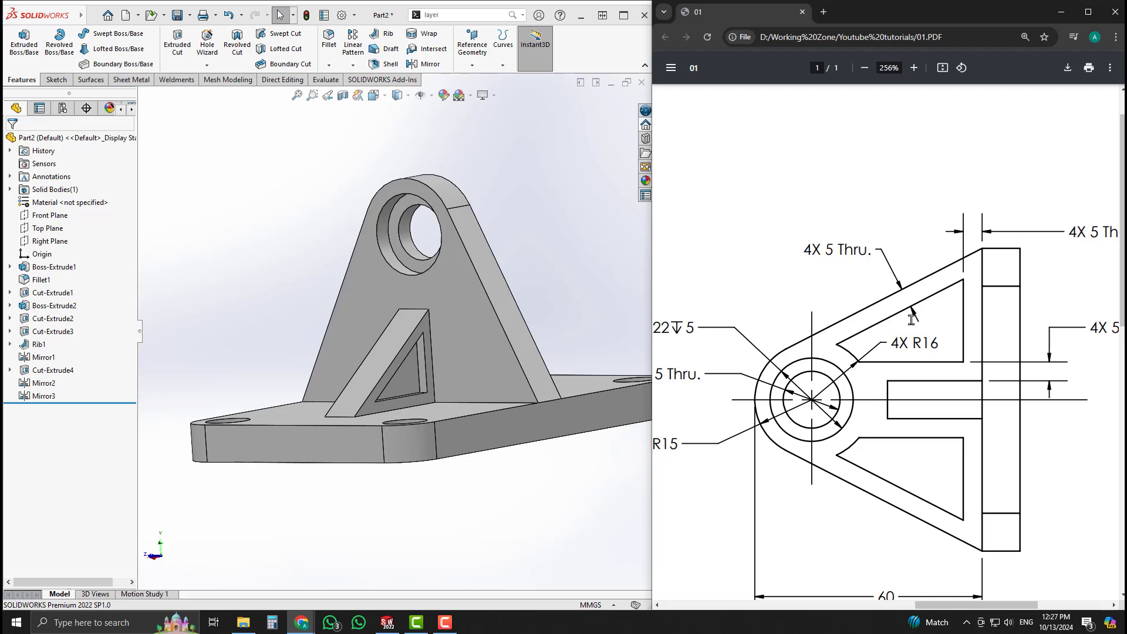
drag(840, 241, 857, 248)
click(868, 225)
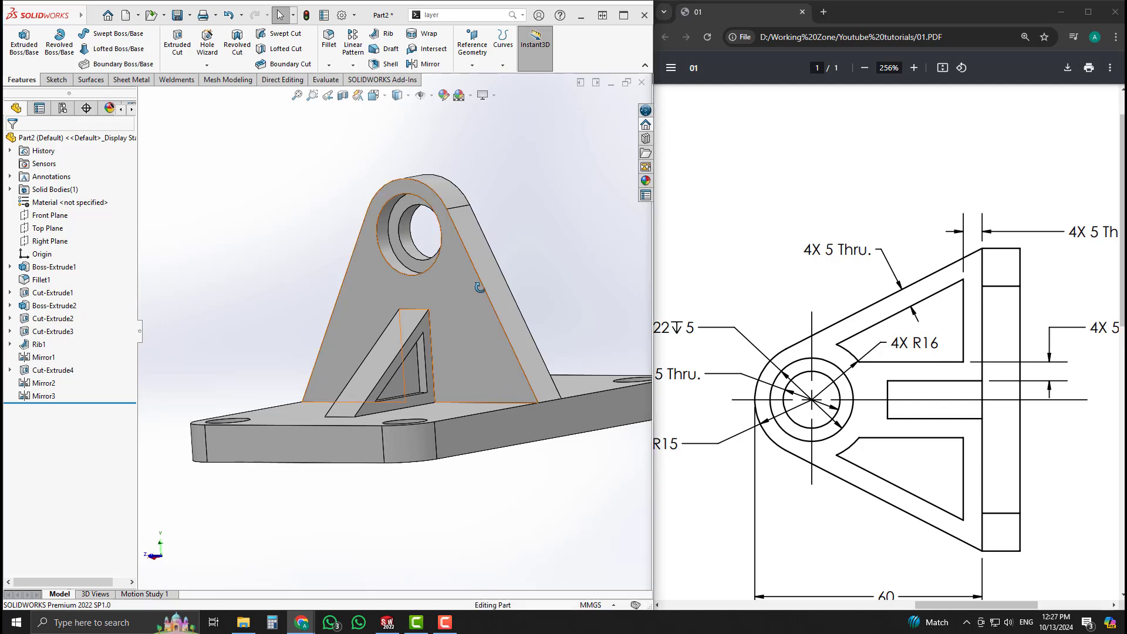
Start a sketch on the upright support's large flat face around the bore.
middle_drag(608, 373, 540, 294)
click(533, 289)
click(569, 269)
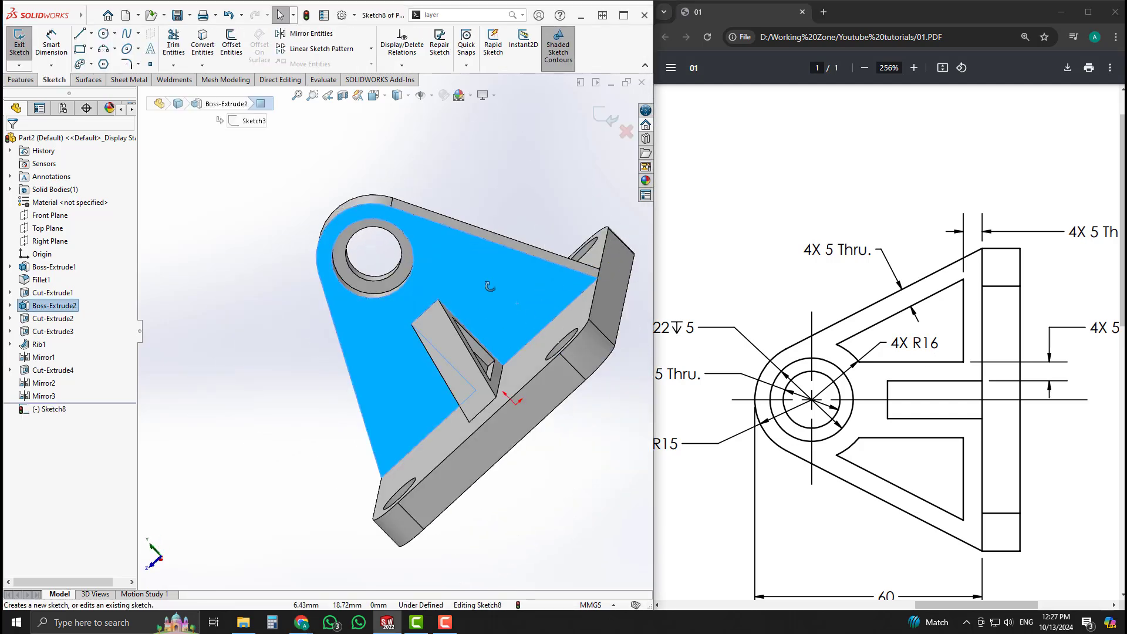
middle_drag(394, 185, 409, 226)
scroll(392, 208, down, 2)
key(o)
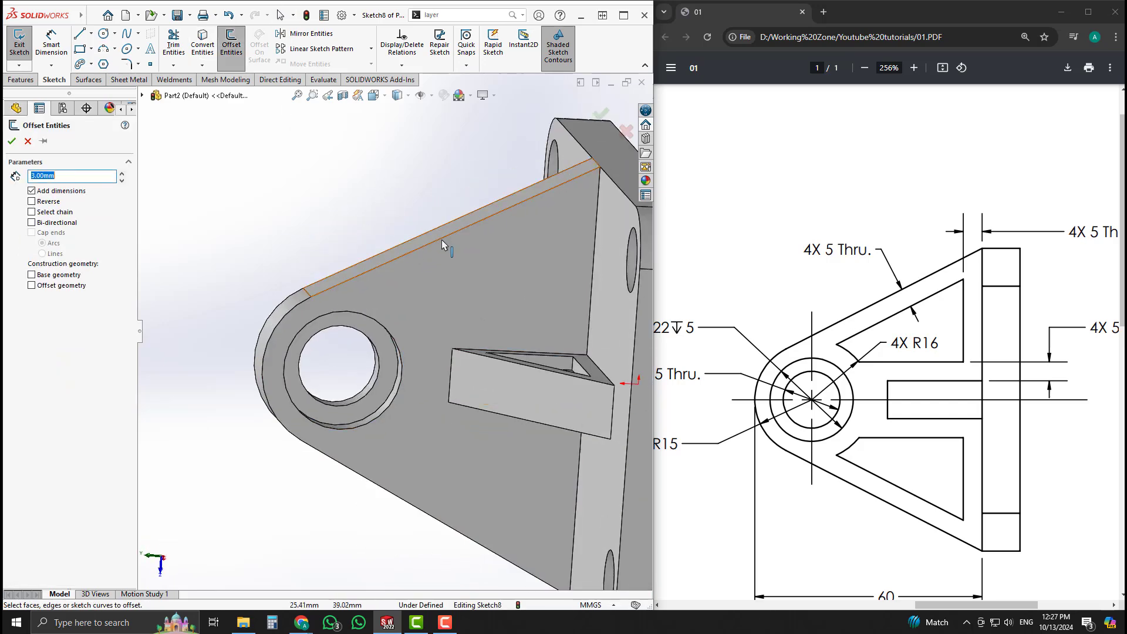
click(467, 235)
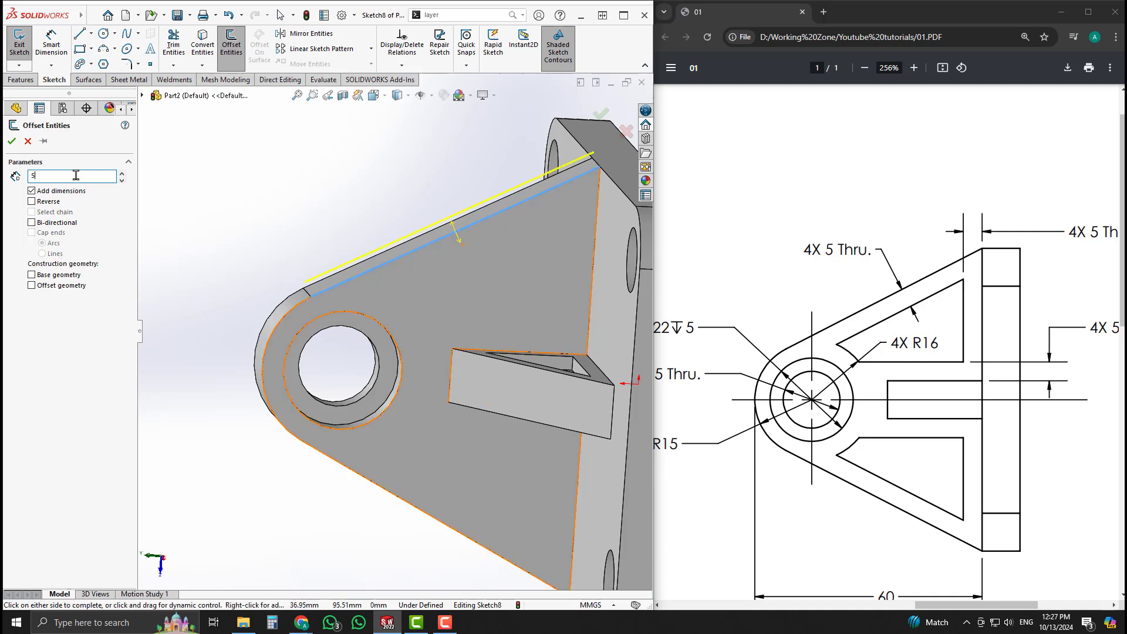
key(Return)
middle_drag(220, 184, 209, 166)
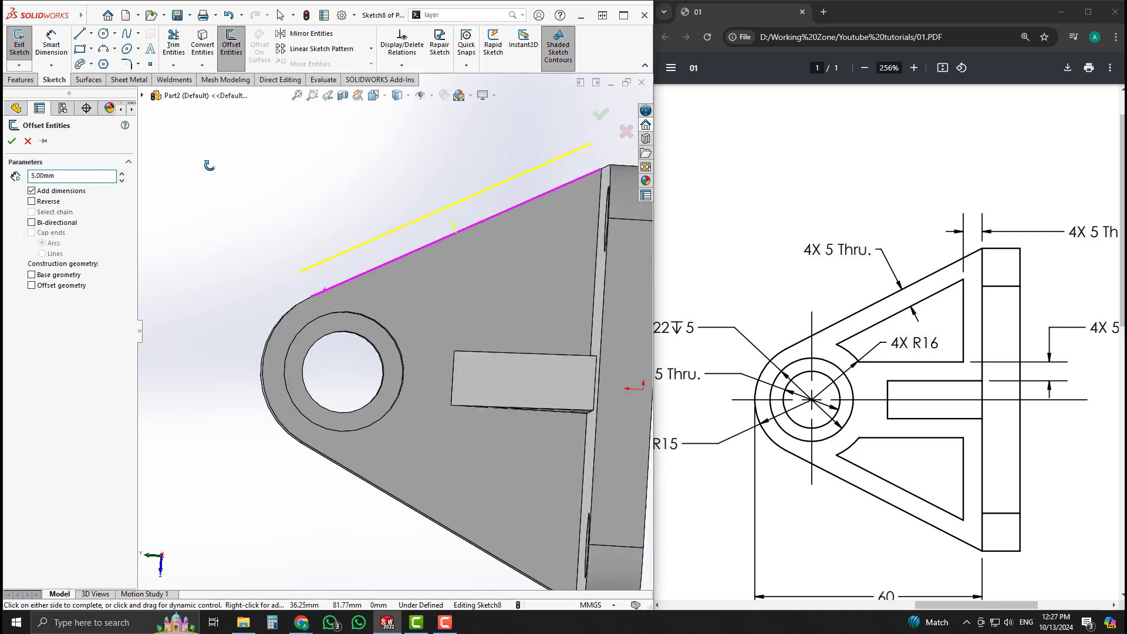
click(47, 202)
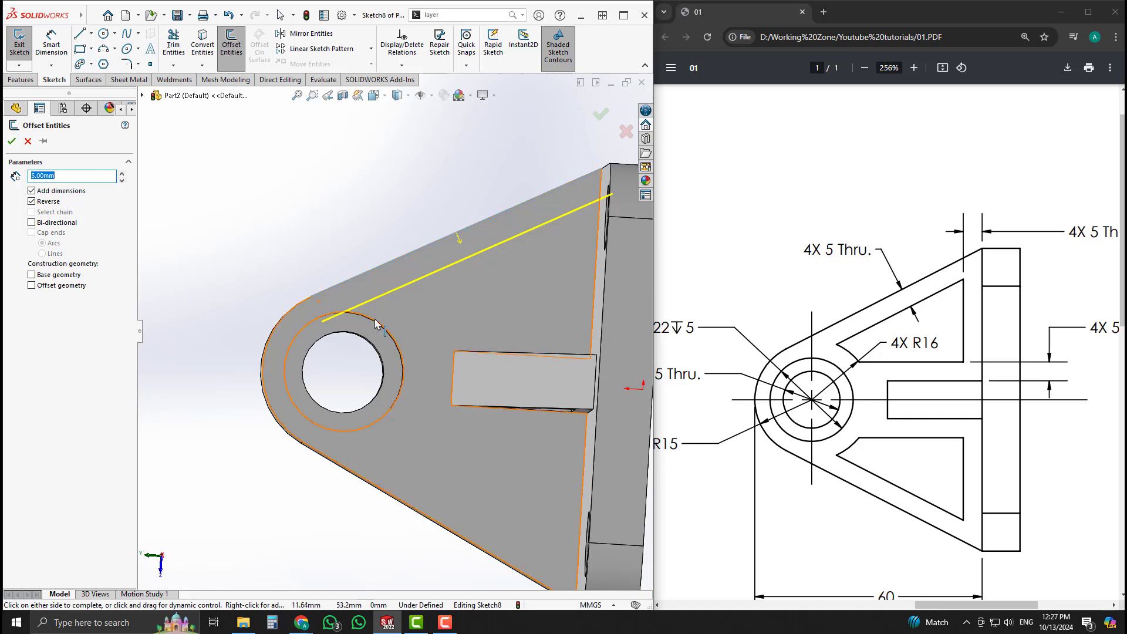
click(381, 325)
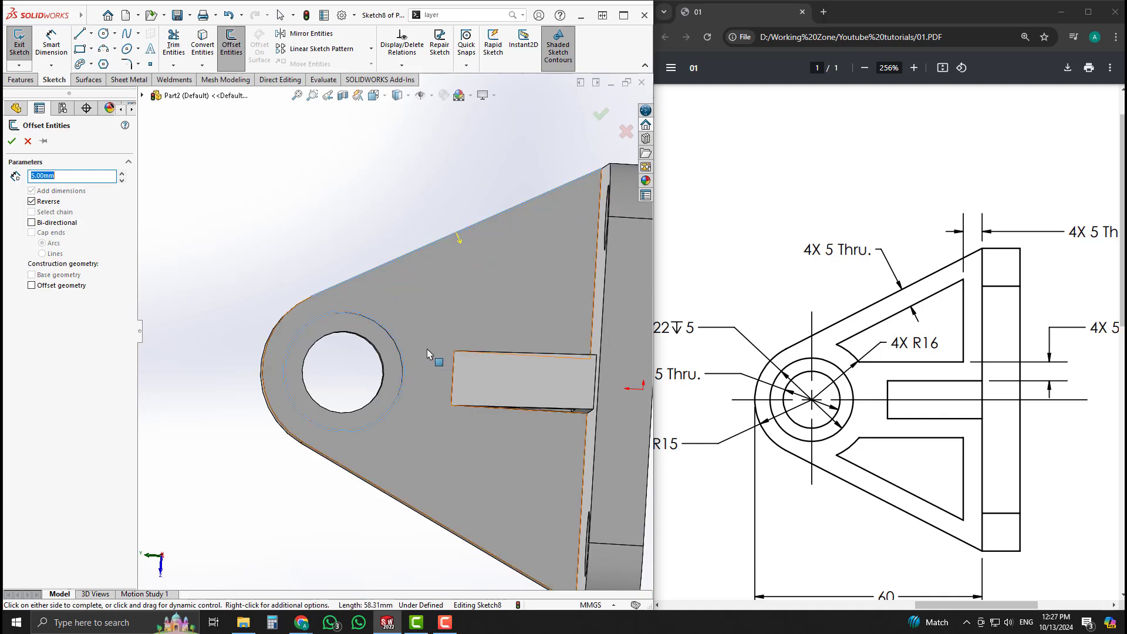
click(450, 243)
click(27, 141)
Offset one slanted outer edge of the upright support 5 mm inward into the sketch.
click(231, 46)
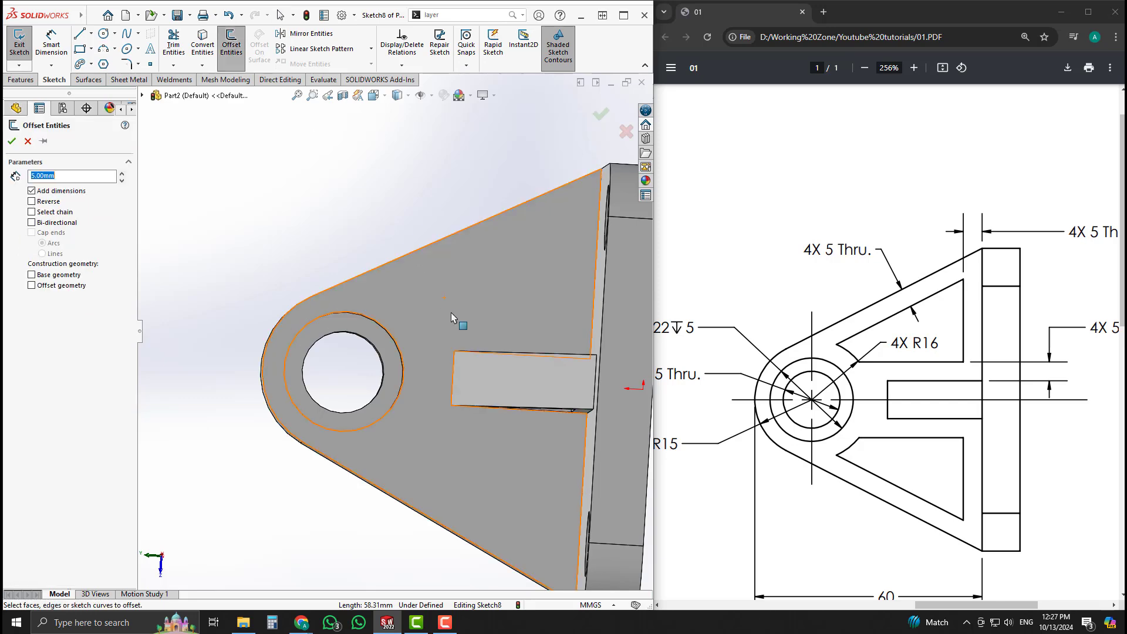
click(432, 244)
click(55, 204)
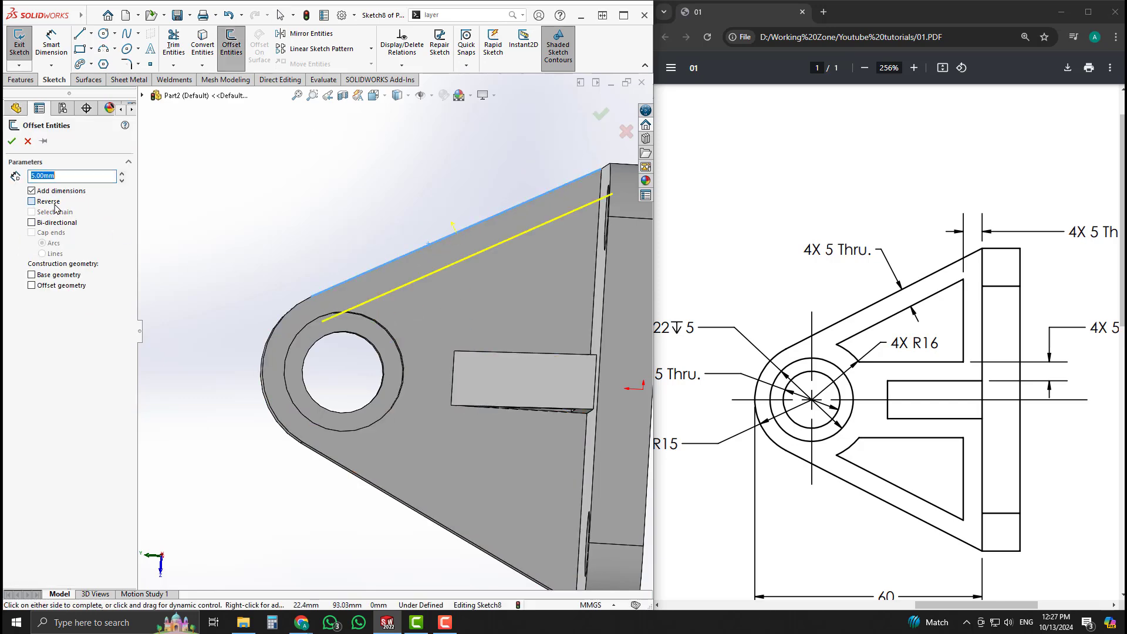
click(11, 141)
Offset the counterbore's circular edge 5 mm outward around the bore.
click(232, 45)
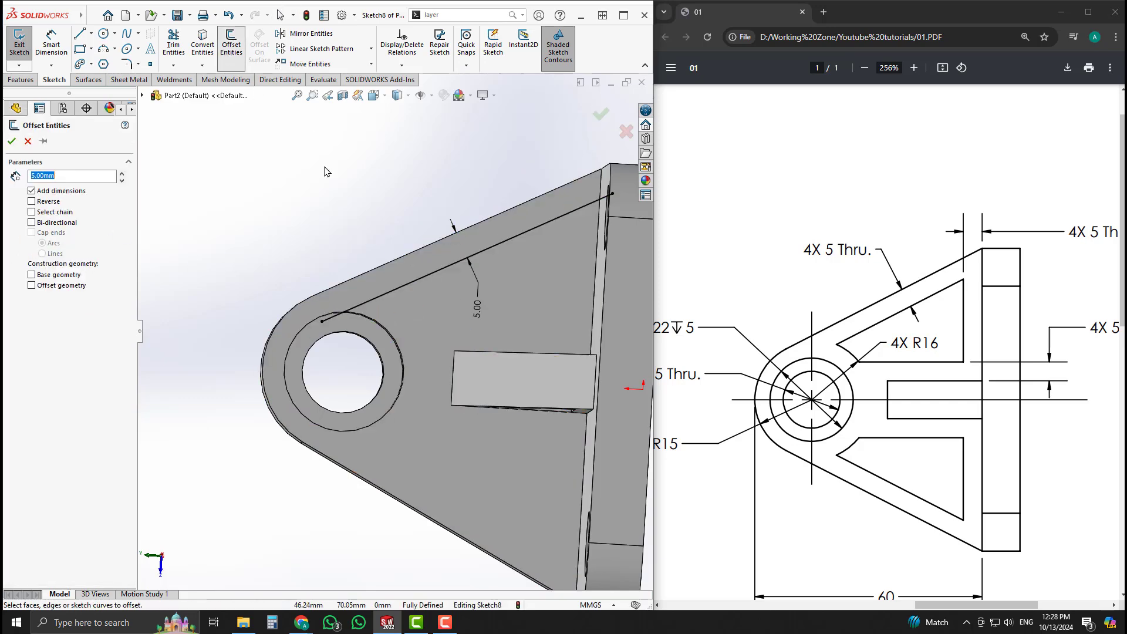
click(383, 334)
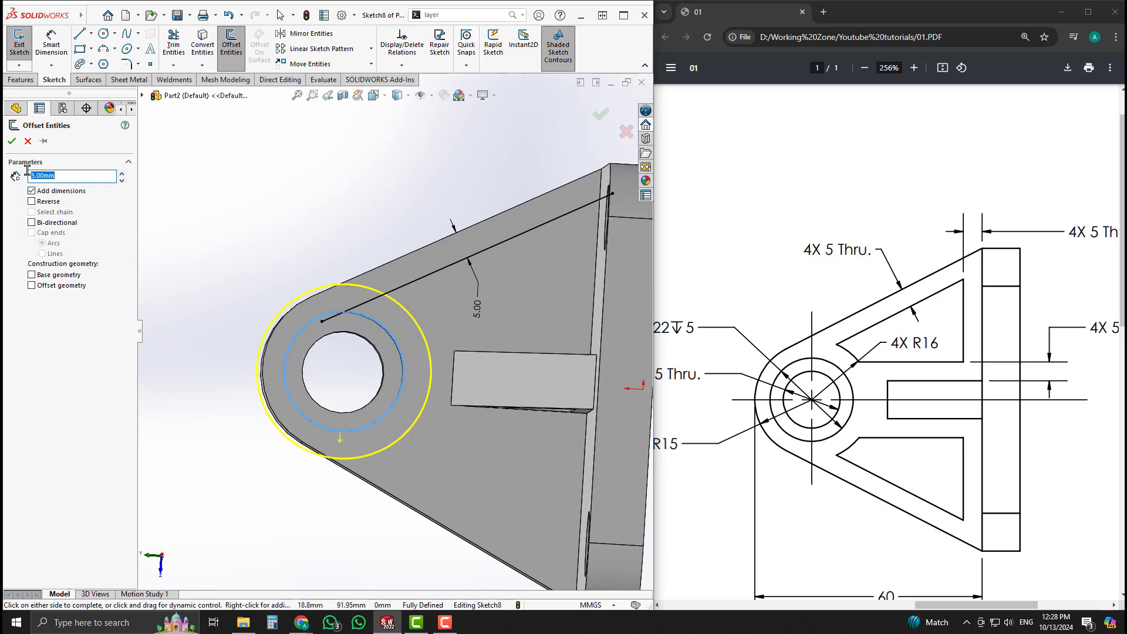
click(12, 141)
middle_drag(314, 181, 547, 340)
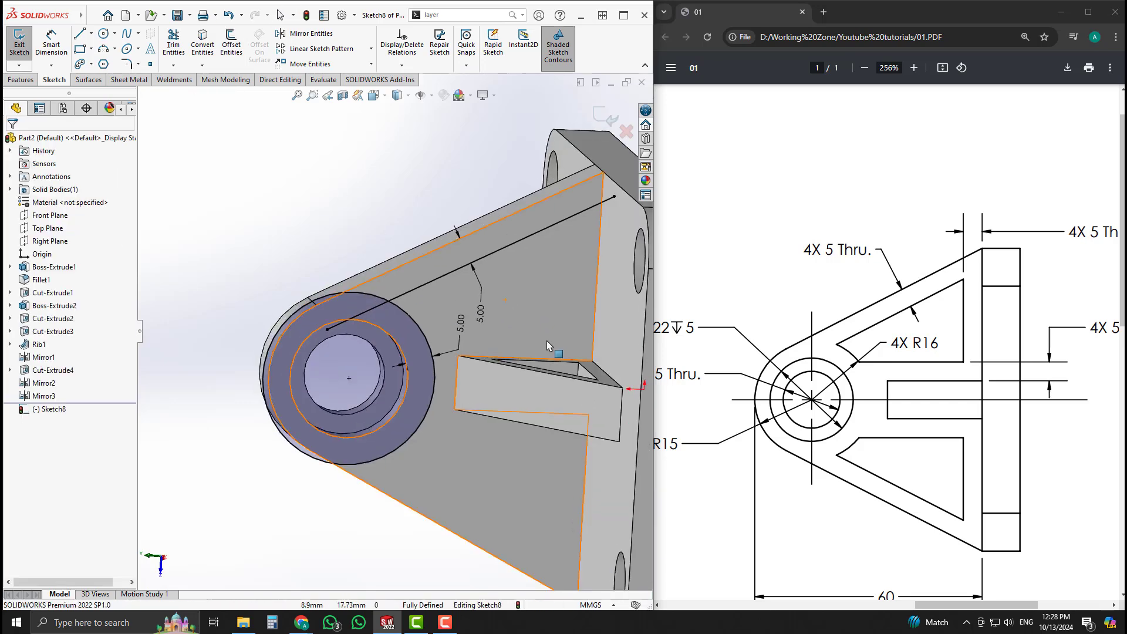
Offset the rib's side edge 5 mm outward and the support's base edge 5 mm inward to bound the cutout.
click(203, 46)
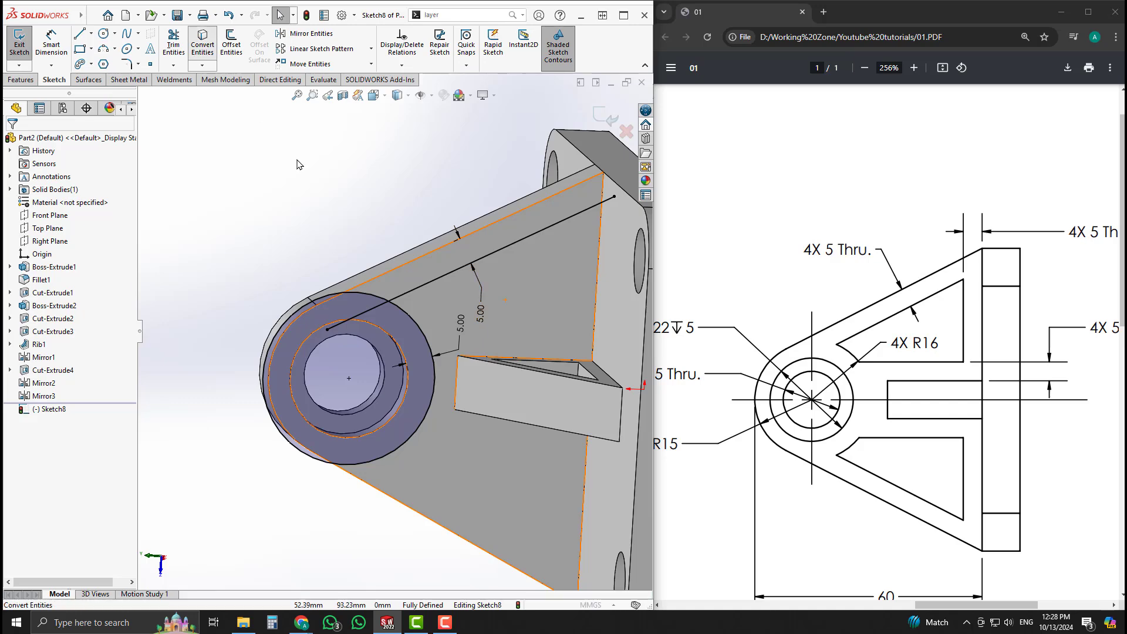
click(232, 46)
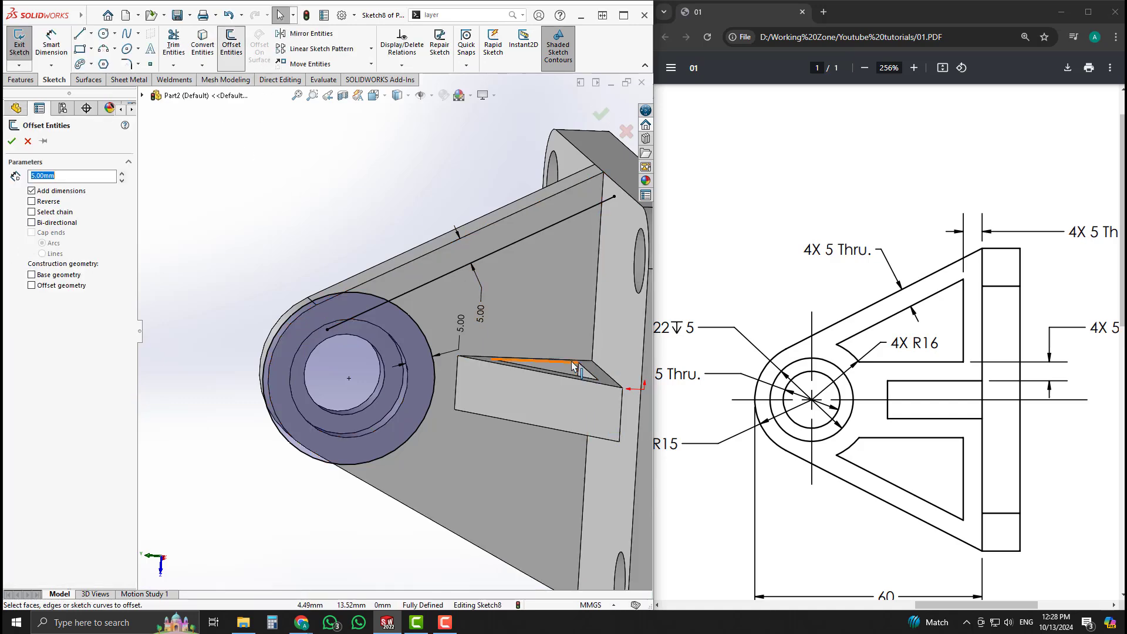
click(556, 373)
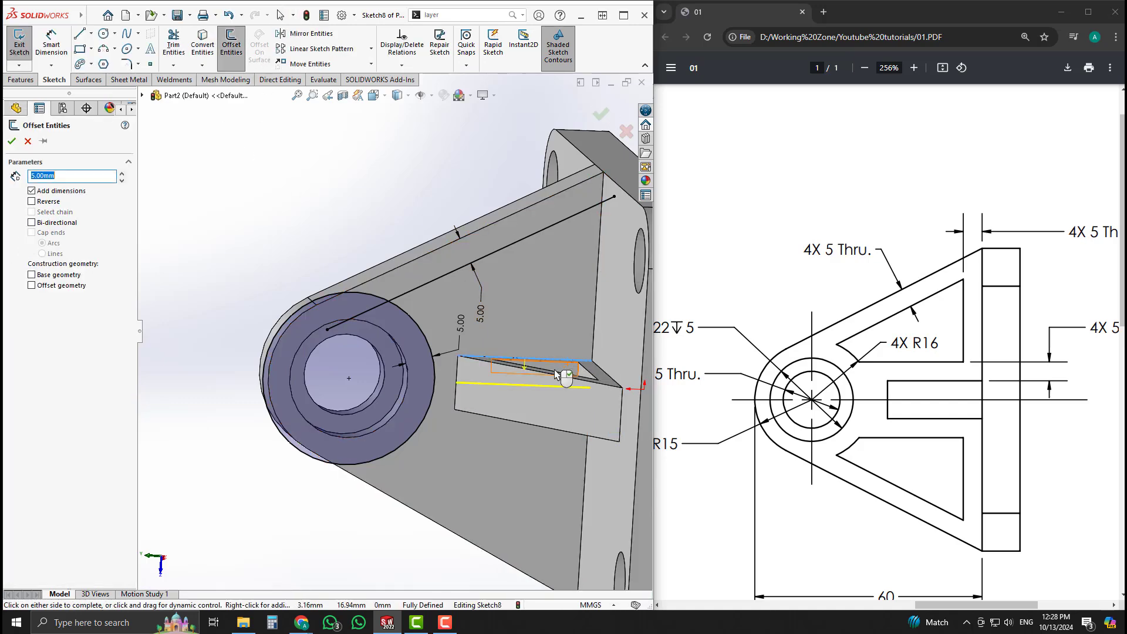
click(554, 305)
key(Return)
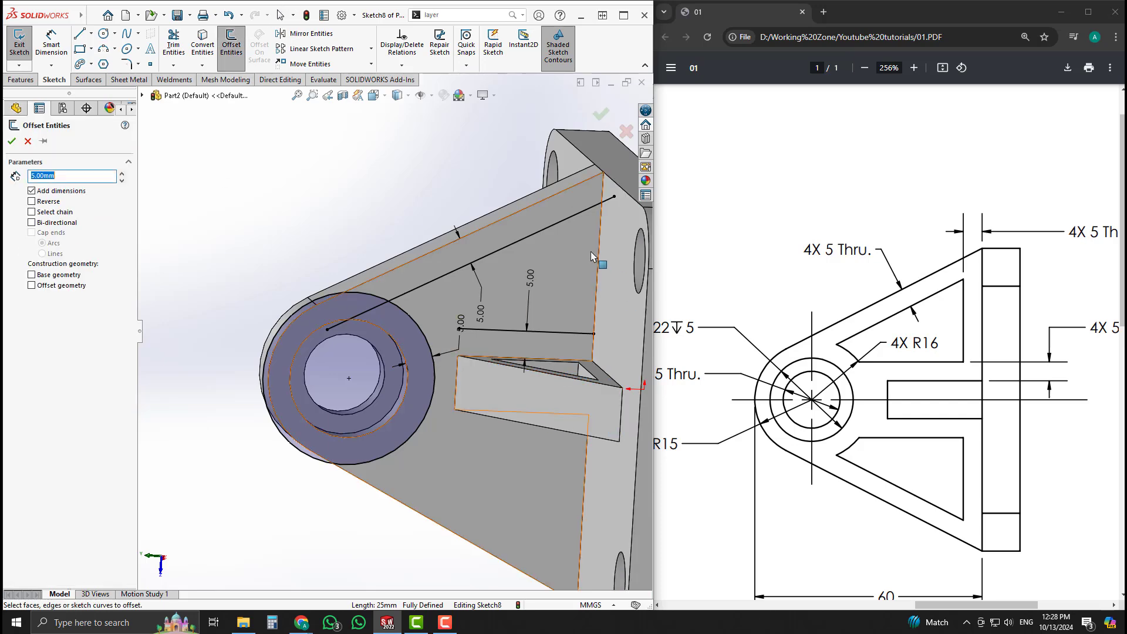
click(599, 258)
click(563, 264)
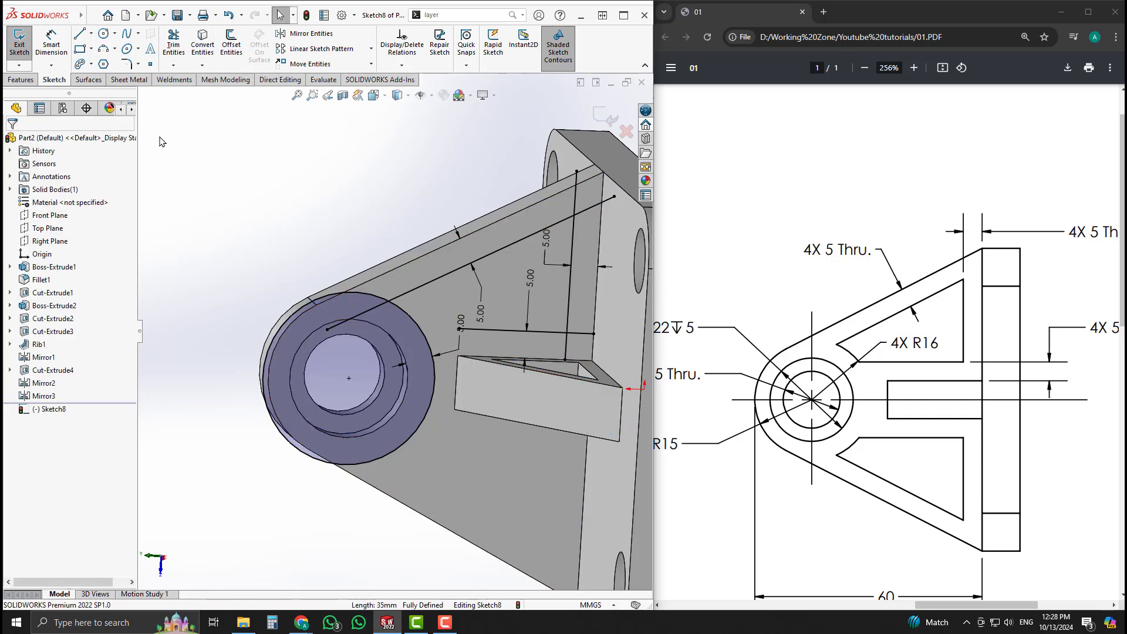
Trim the offset lines and circle with Power trim to one closed four-sided cutout profile, and finish the sketch.
key(ctrl+8)
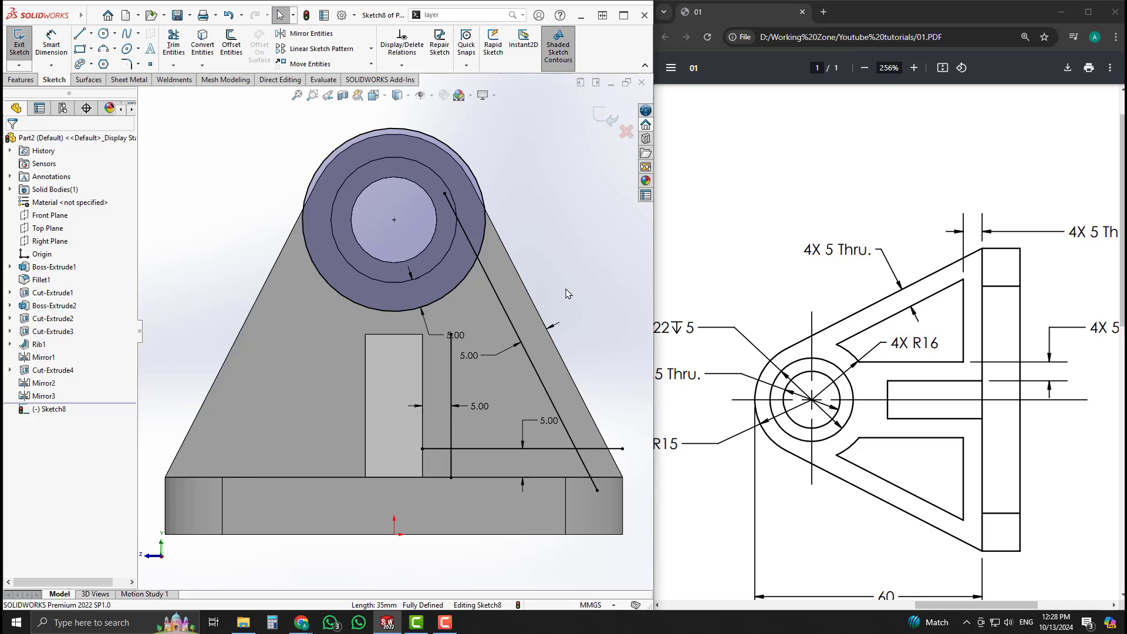
click(173, 45)
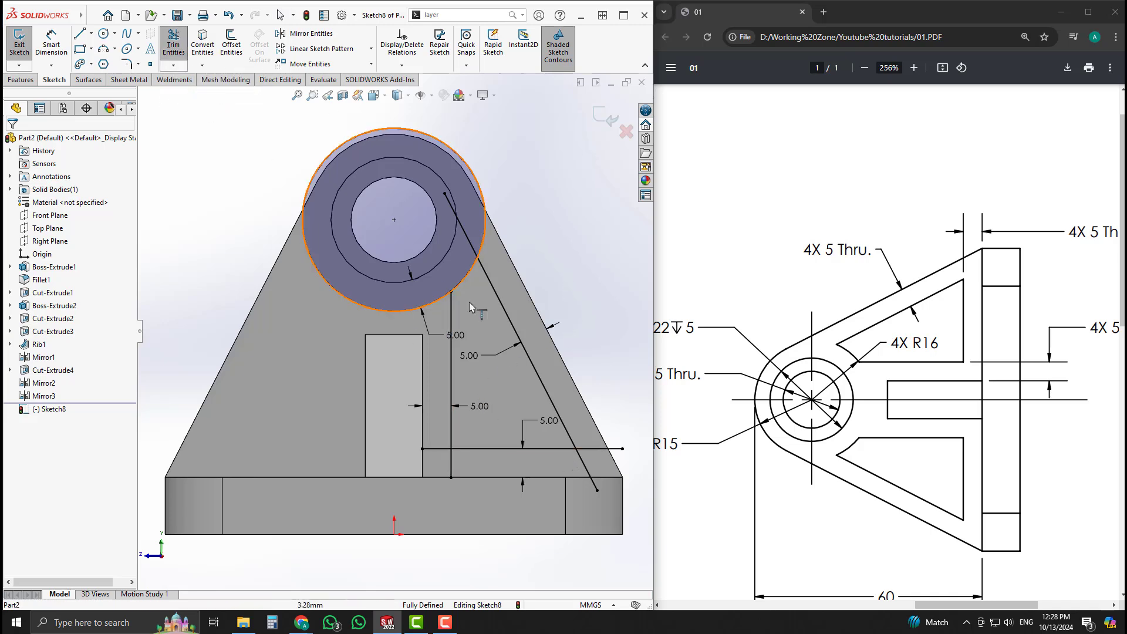
click(173, 66)
click(176, 80)
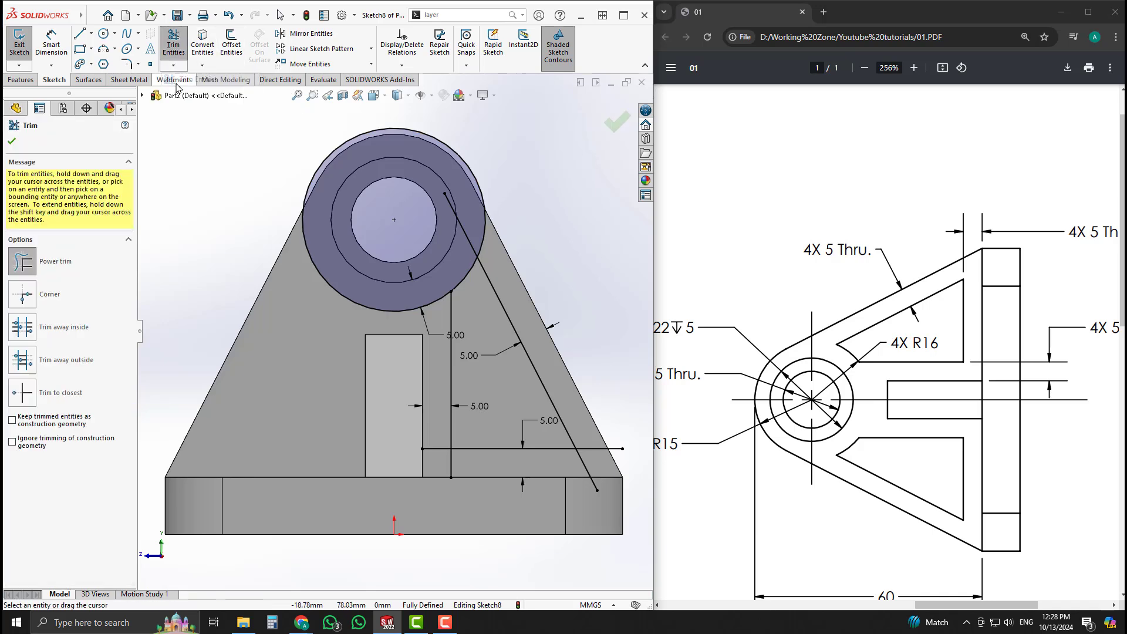
drag(512, 236, 468, 243)
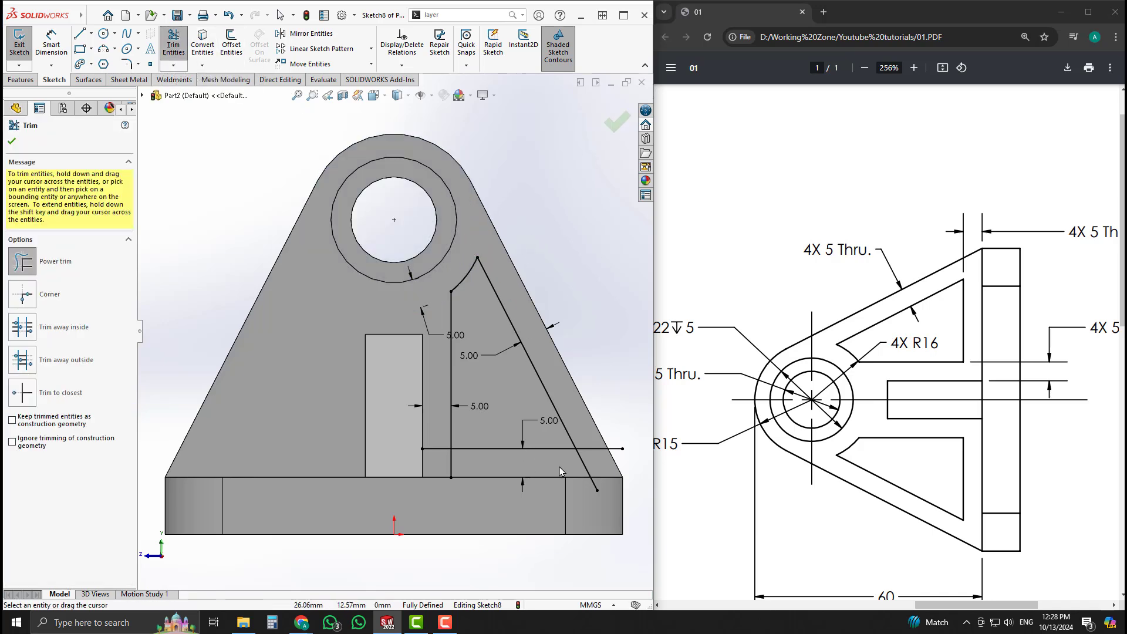
drag(431, 437, 429, 433)
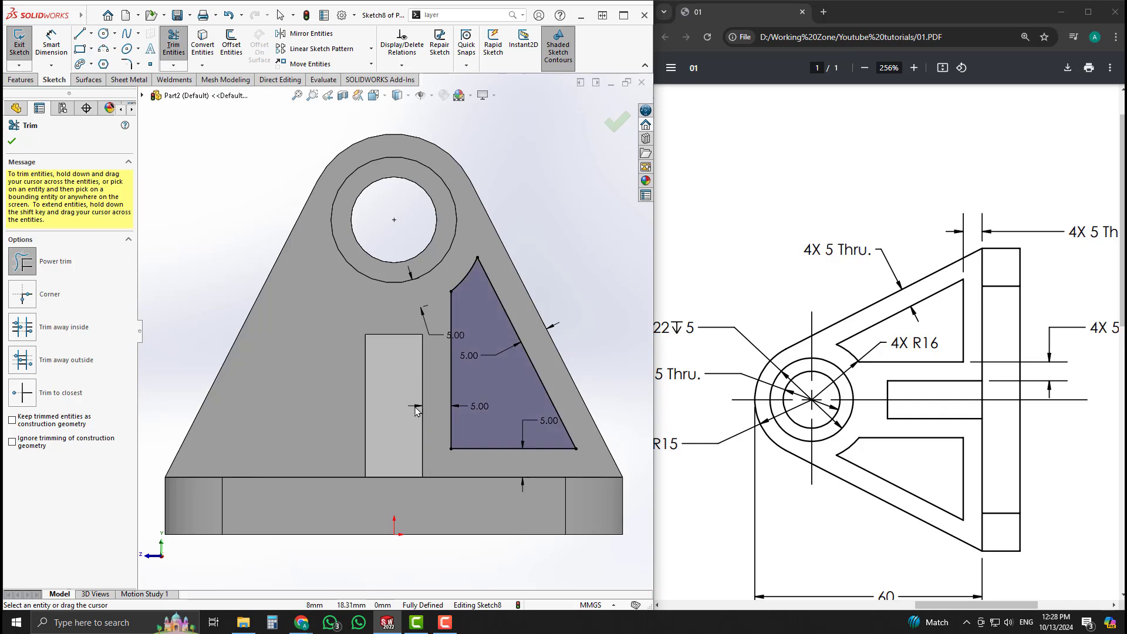
mouse_move(429, 433)
middle_down()
mouse_move(469, 306)
mouse_move(424, 277)
middle_up()
scroll(424, 277, down, 2)
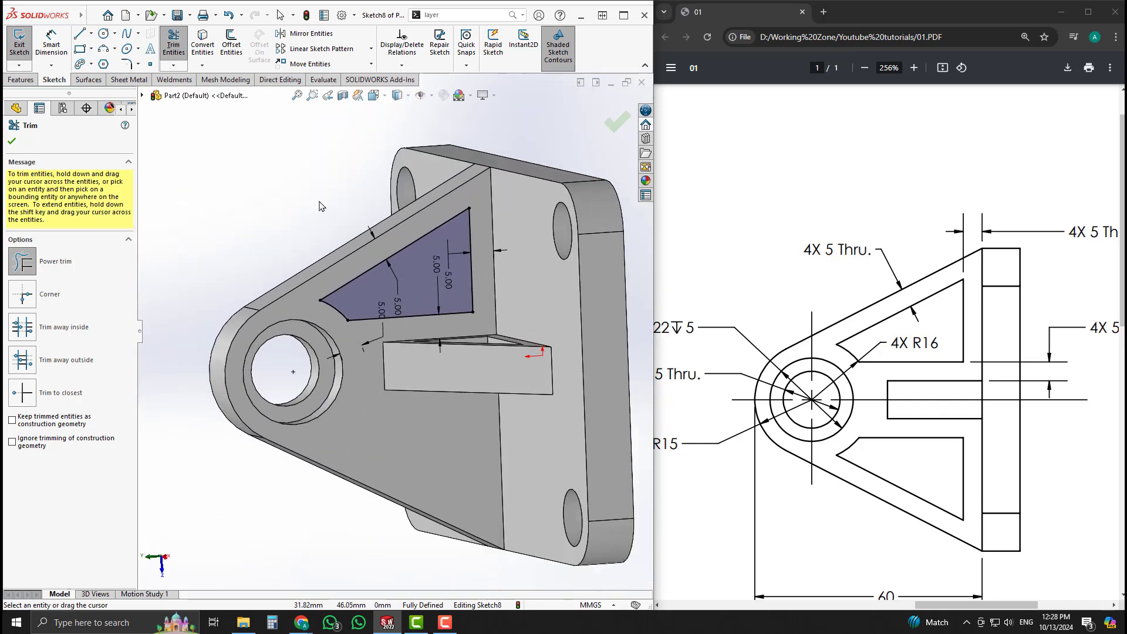
click(617, 123)
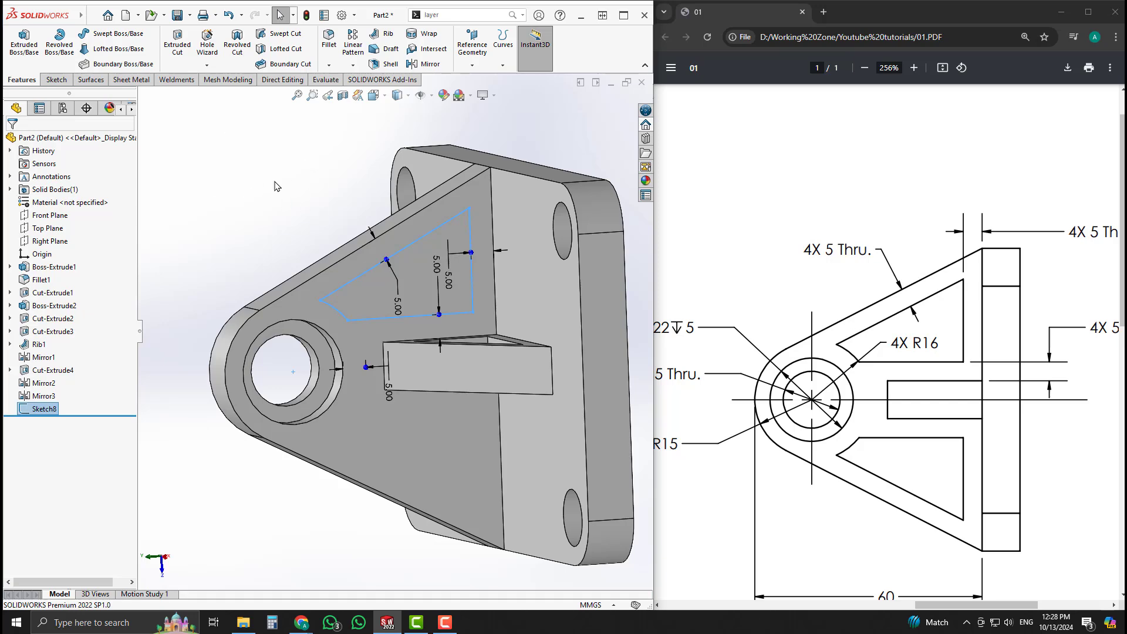
Cut-extrude the cutout profile Through All of the upright support.
click(178, 47)
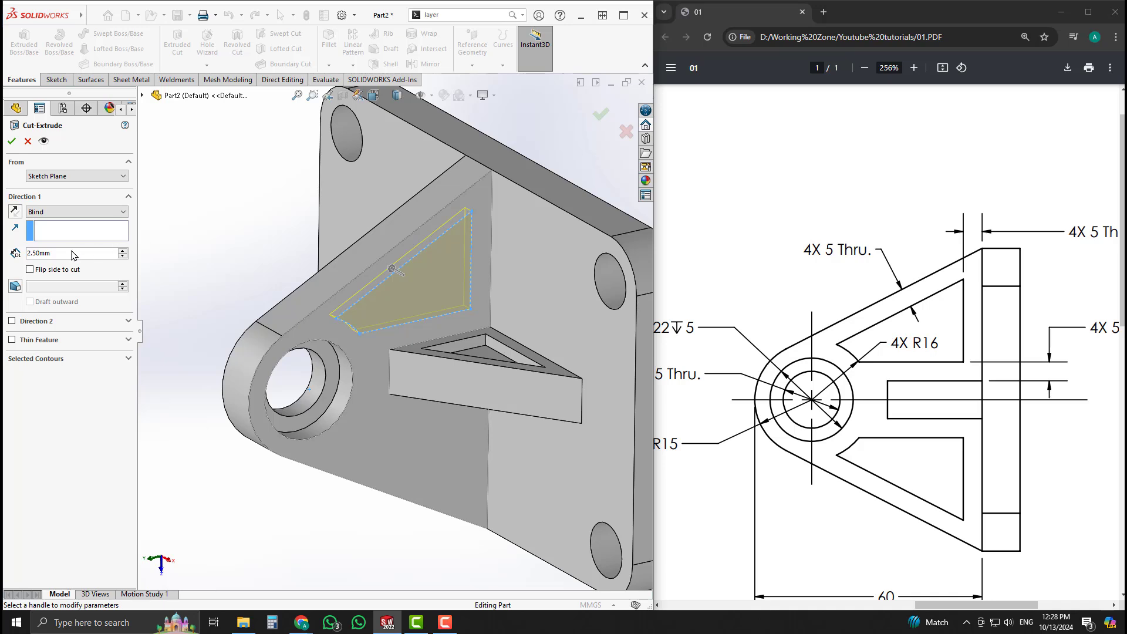
click(71, 212)
click(78, 227)
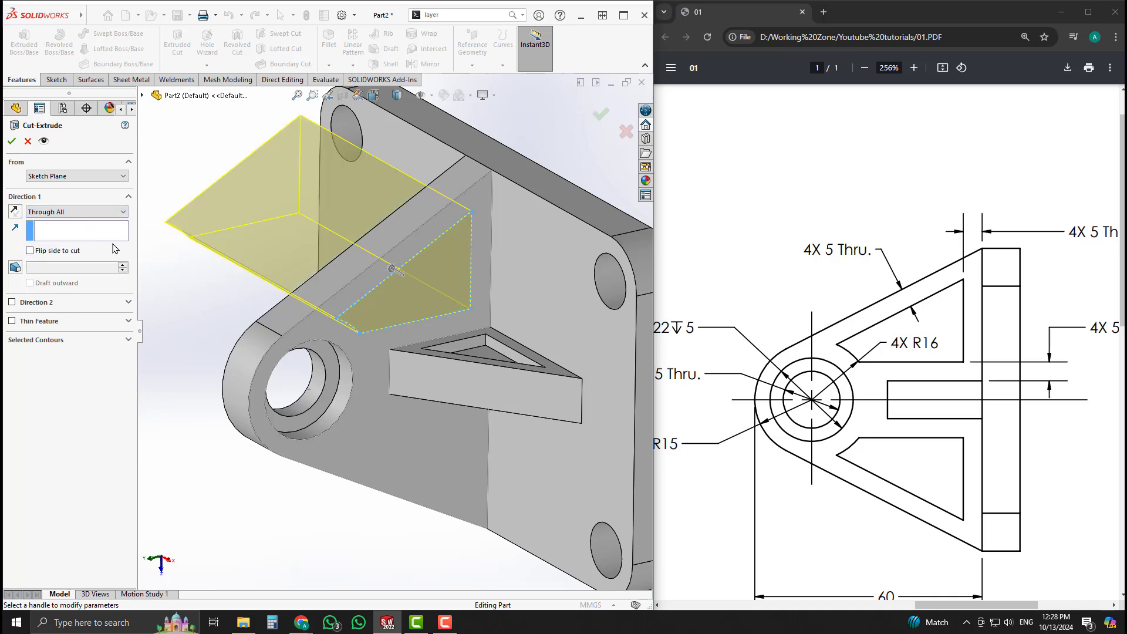
click(12, 141)
Mirror the through-cutout about the Front Plane to the other half of the upright support.
click(56, 409)
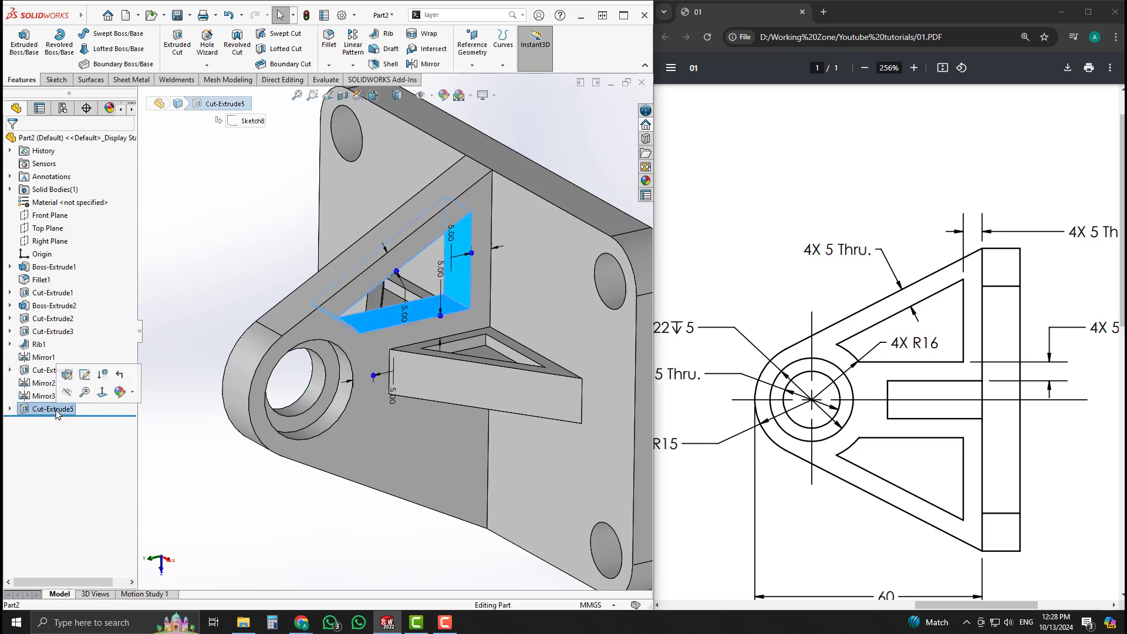
click(50, 216)
middle_drag(361, 392, 324, 310)
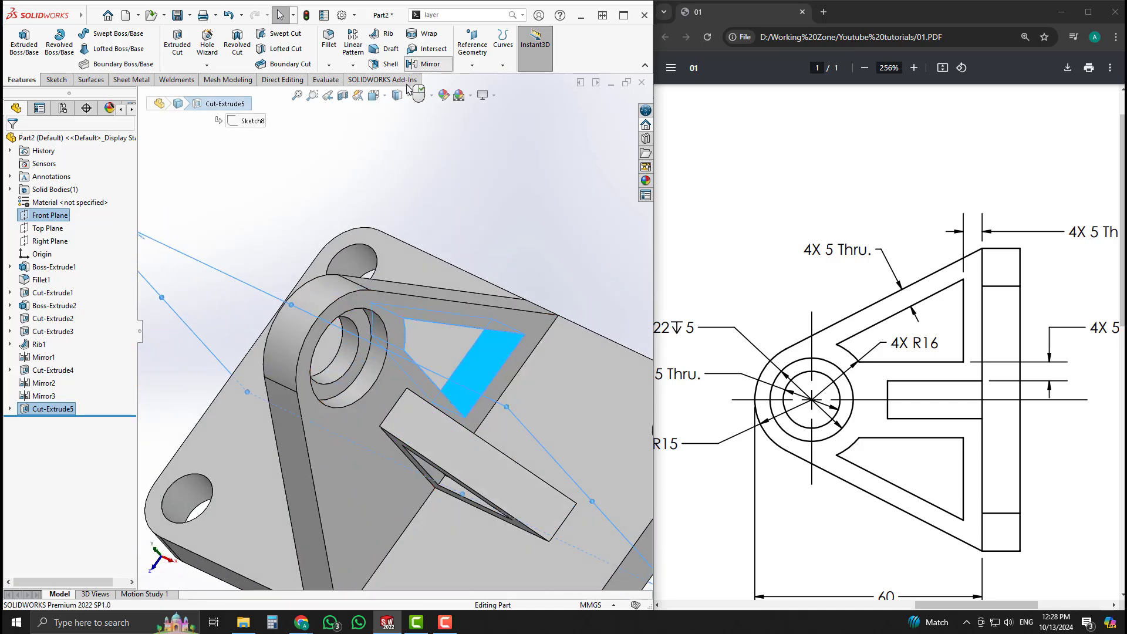
click(427, 63)
click(11, 142)
key(f)
middle_drag(415, 196, 501, 272)
scroll(456, 365, down, 2)
scroll(416, 424, up, 4)
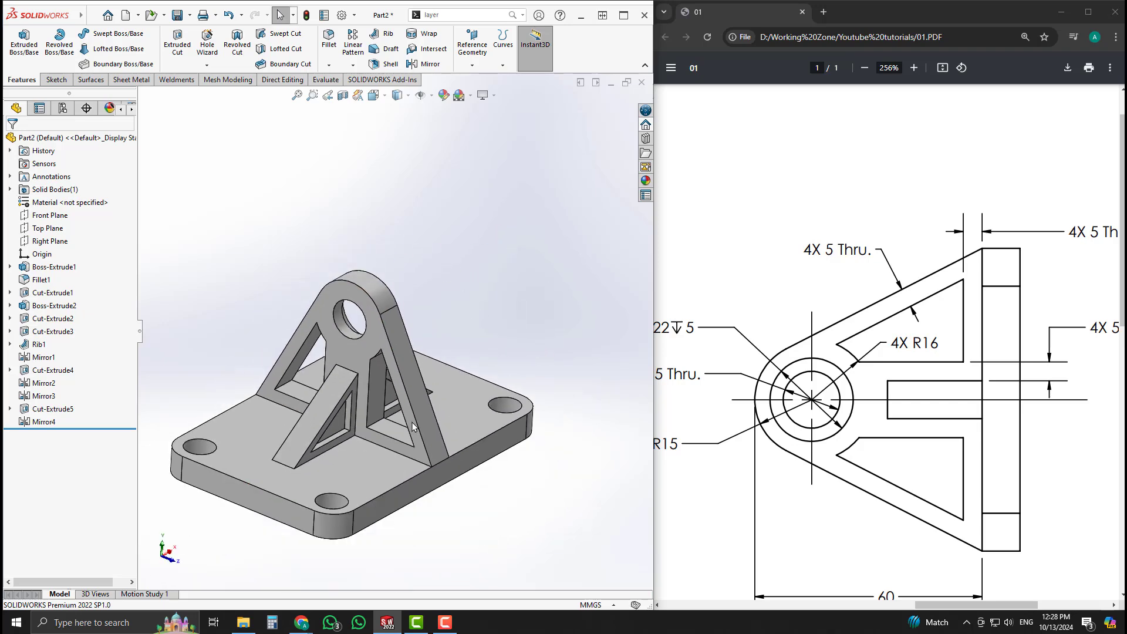
middle_drag(415, 427, 341, 354)
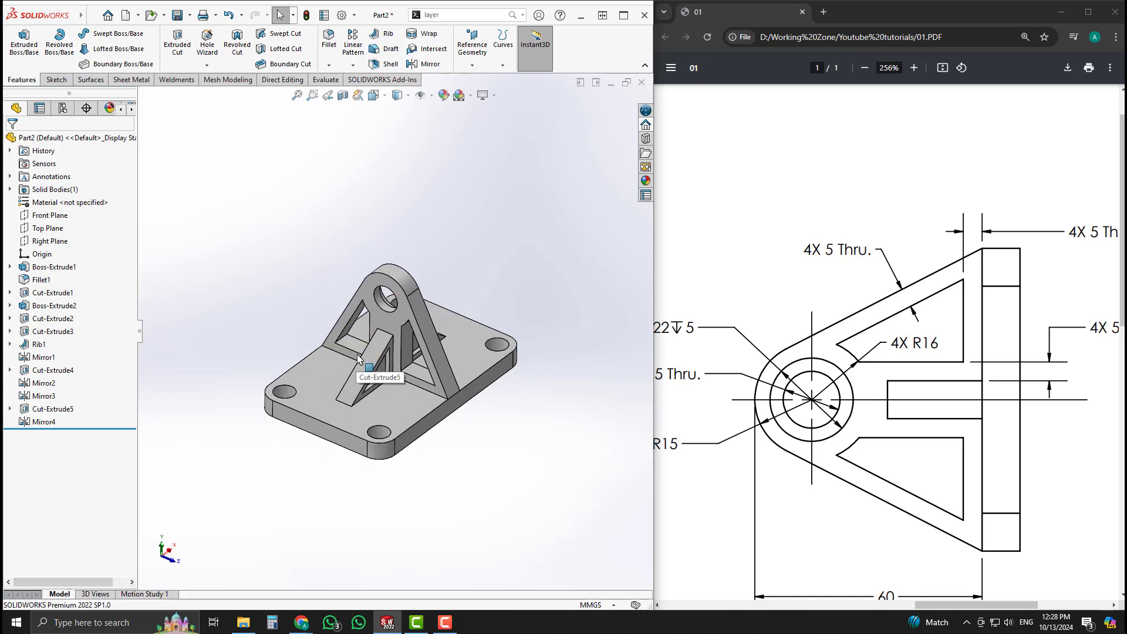
scroll(381, 363, down, 3)
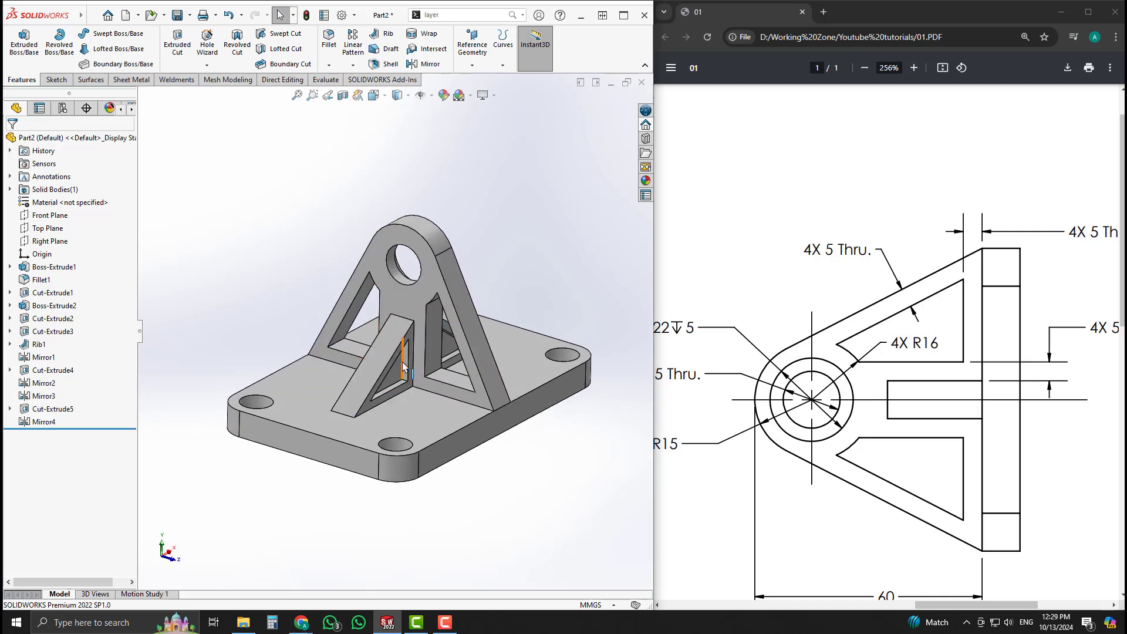